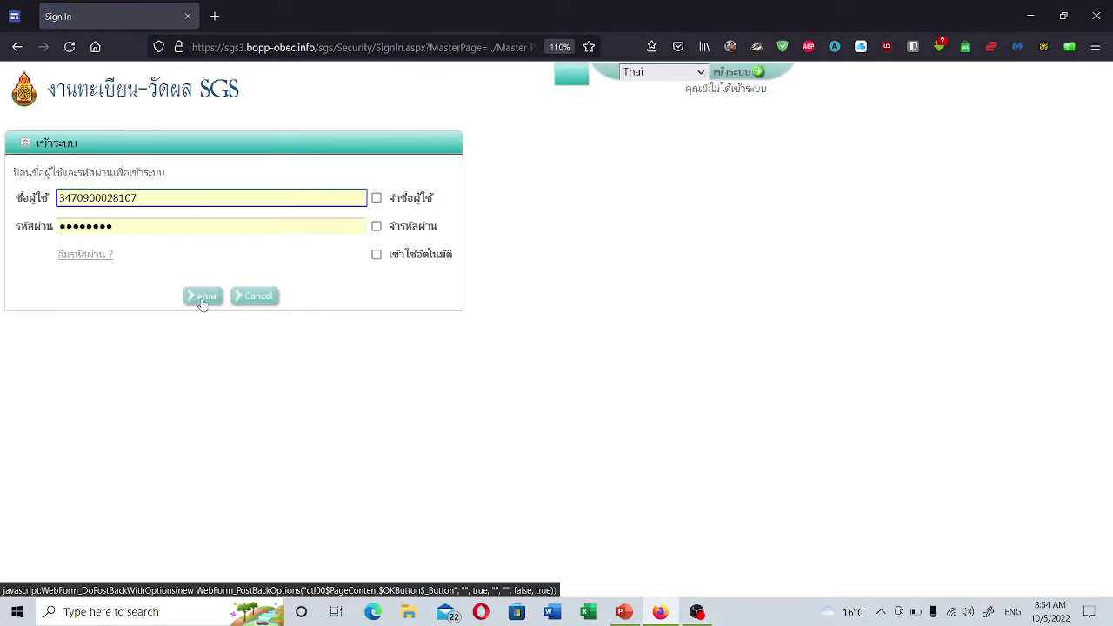
Sign in to the SGS system with the filled-in credentials and cancel the expired-password change form
left_click(205, 300)
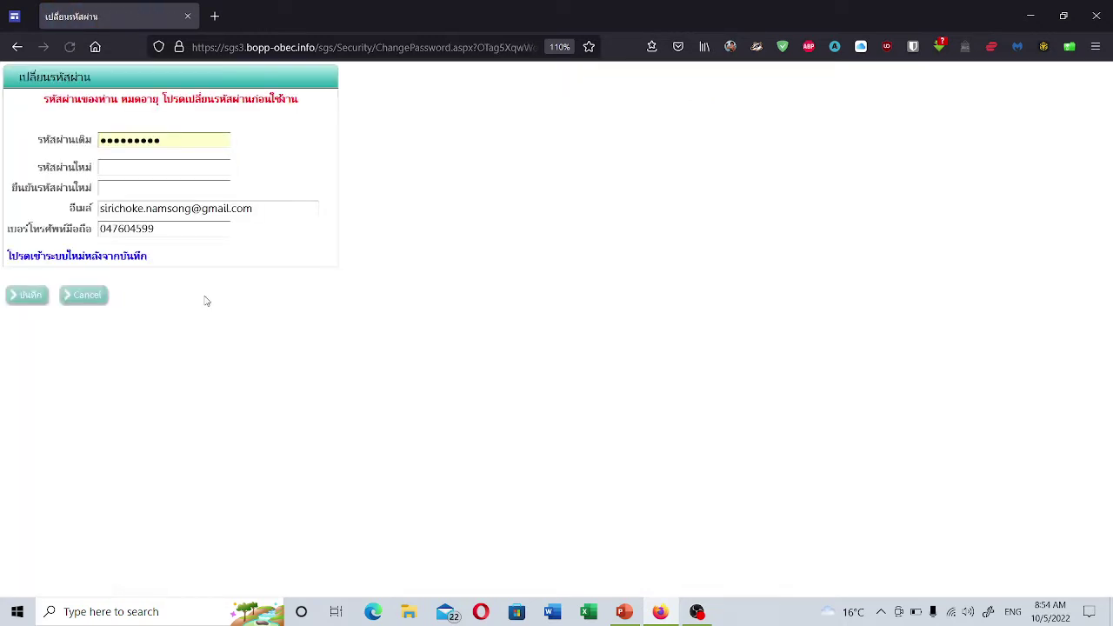
left_click(74, 298)
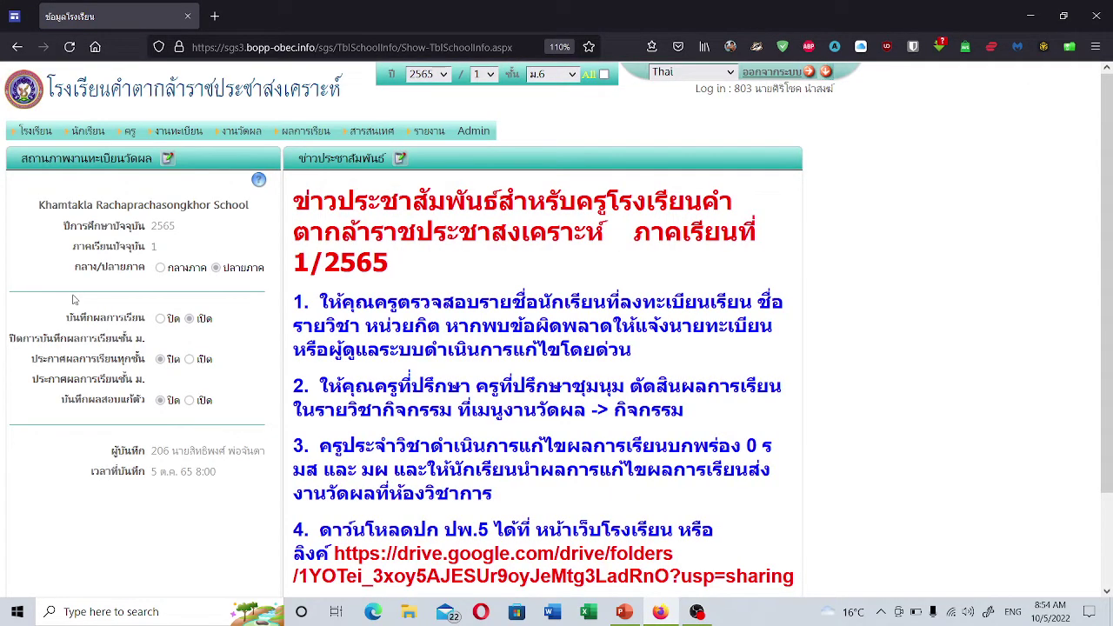
Copy the Google Drive folder link from item 4 of the school announcement and open it in a new tab
mouse_move(377, 139)
scroll(883, 343, "down", 2)
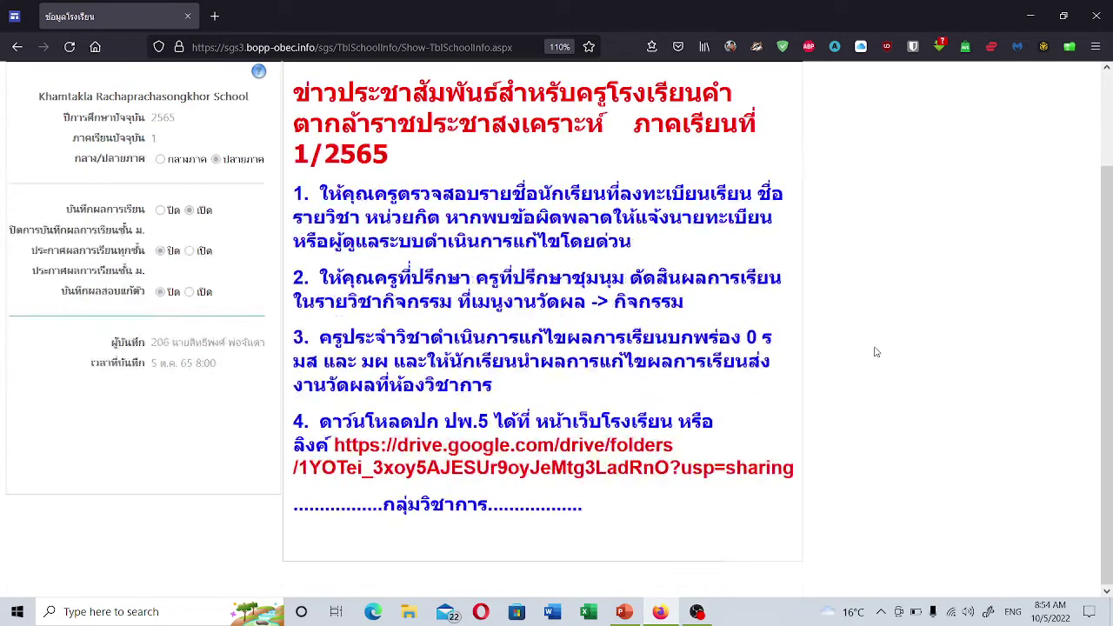
left_click_drag(335, 444, 804, 477)
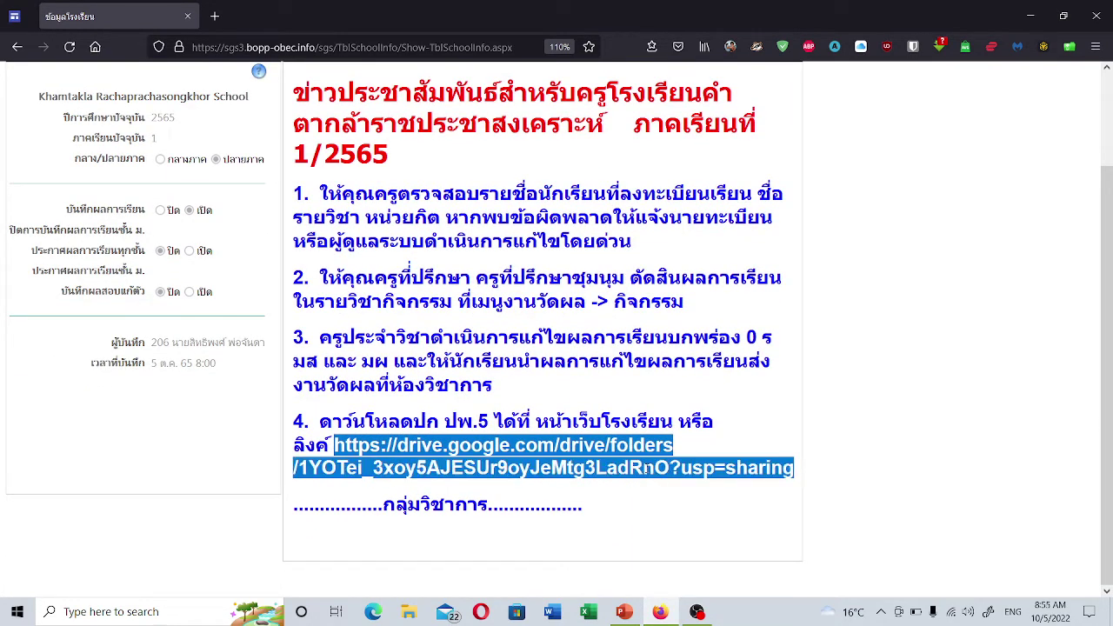
right_click(648, 469)
left_click(670, 225)
left_click(215, 15)
left_click(244, 47)
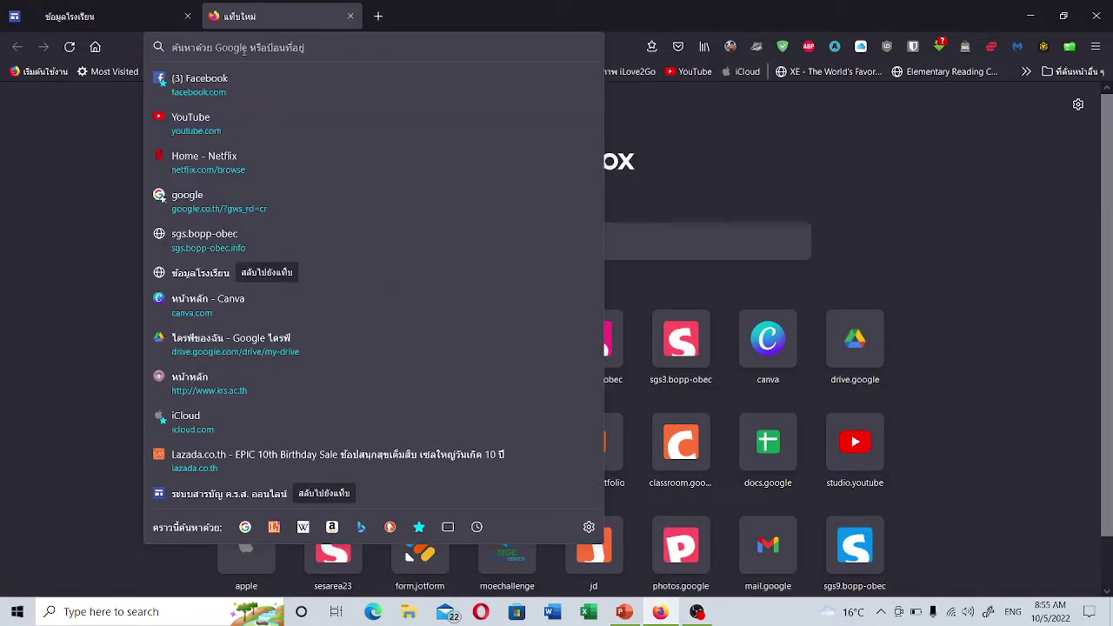
key("ctrl+v")
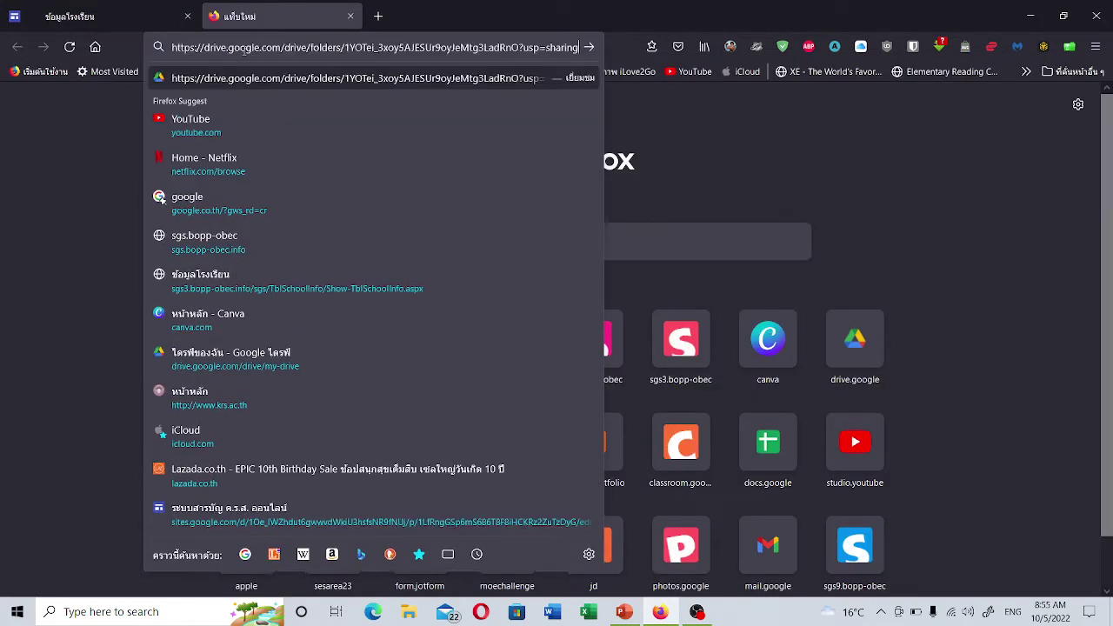
key("Return")
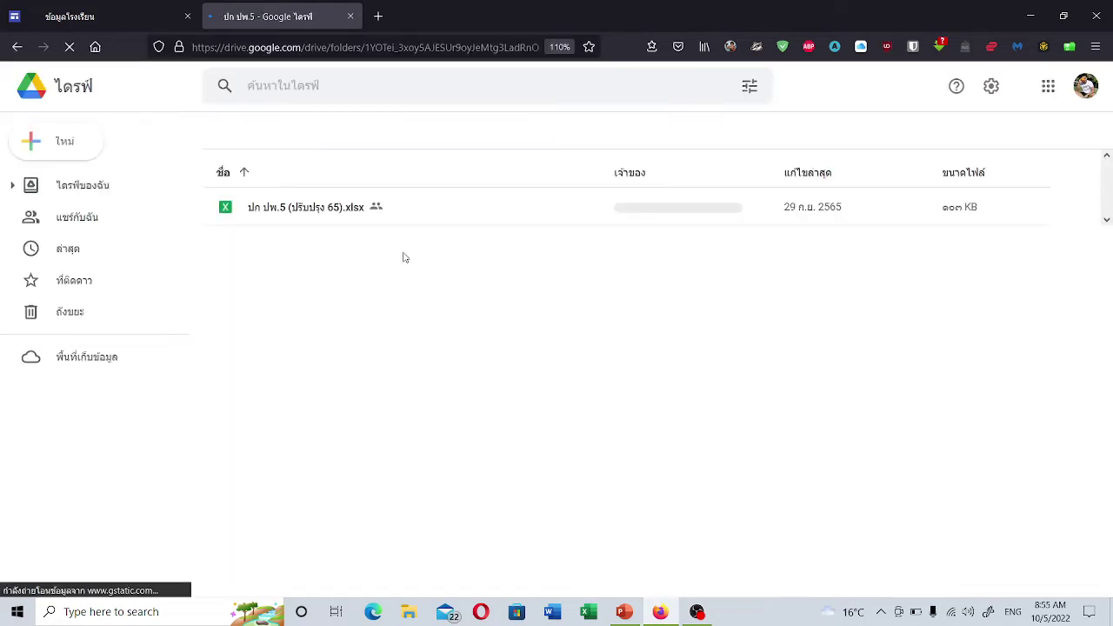
Start downloading the file ปก ปพ.5 (ปรับปรุง 65).xlsx from the Drive folder
left_click(311, 214)
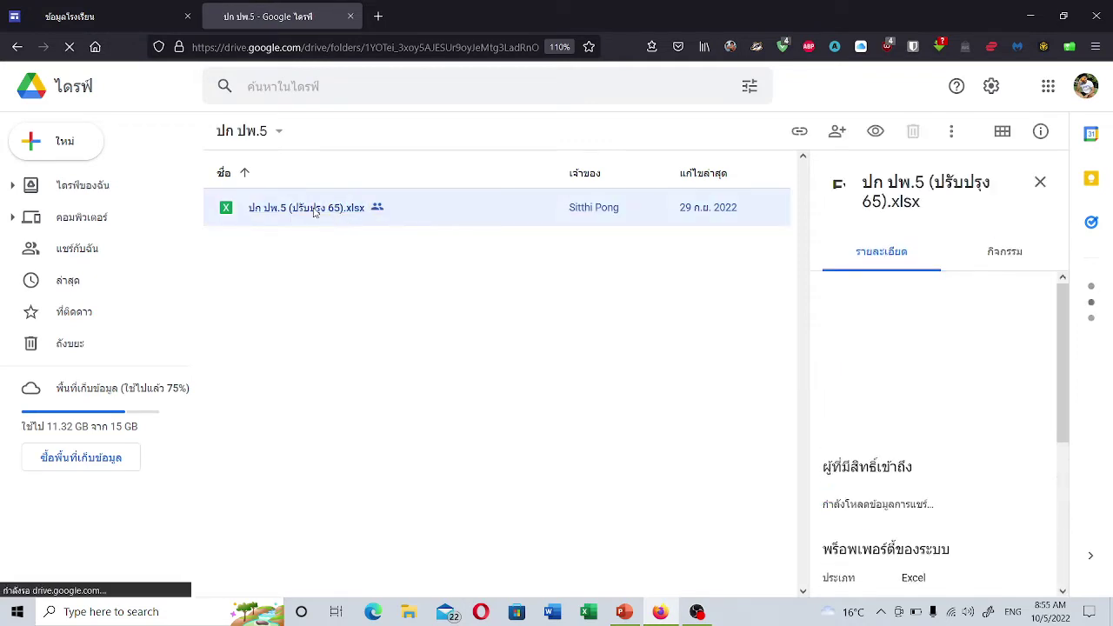
right_click(312, 212)
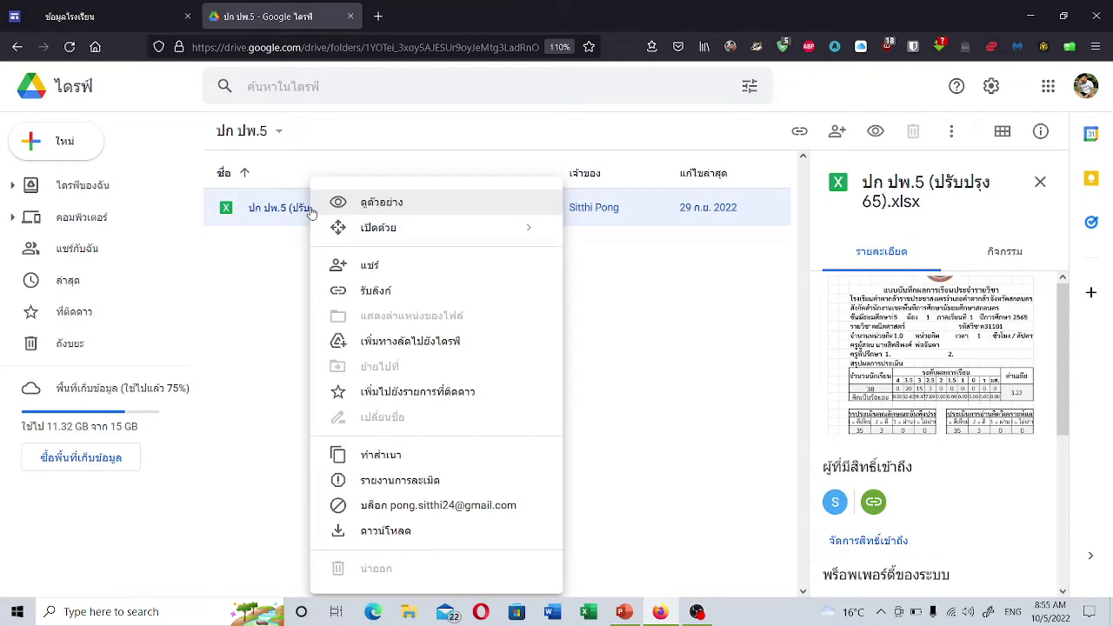
left_click(399, 531)
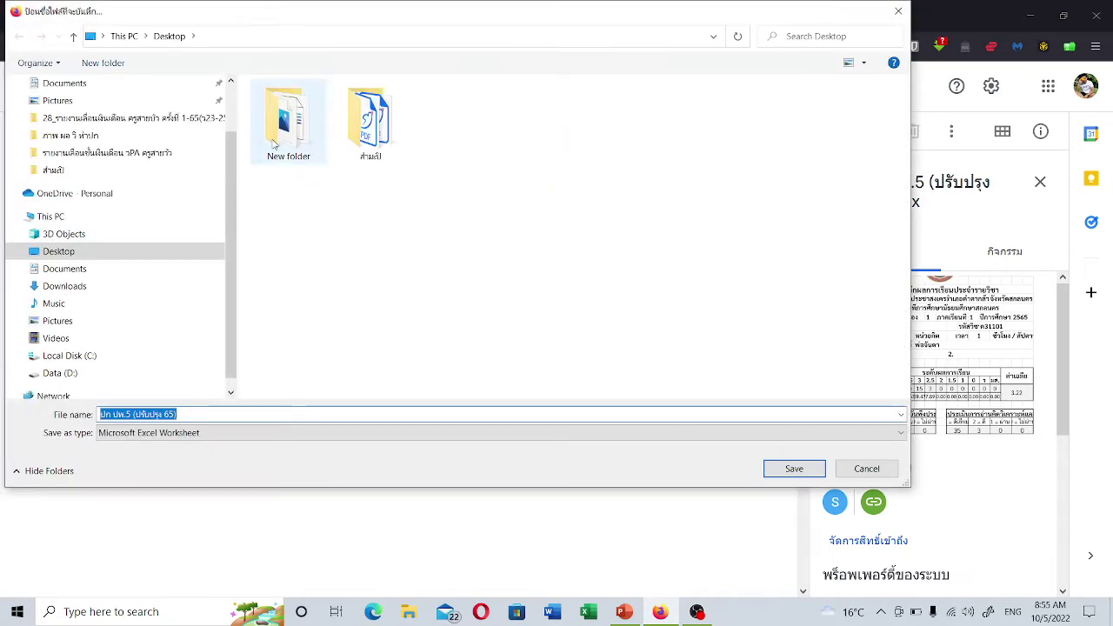
Create a folder named ปพ5 2565 on the Desktop from the save dialog
left_click(105, 64)
left_click(105, 64)
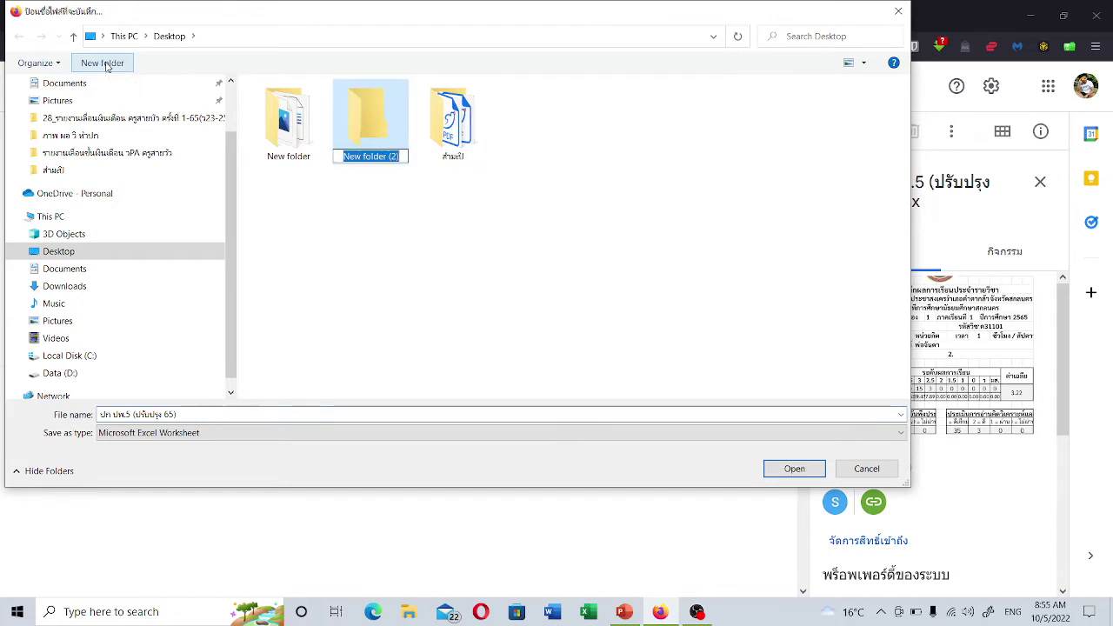
type("x")
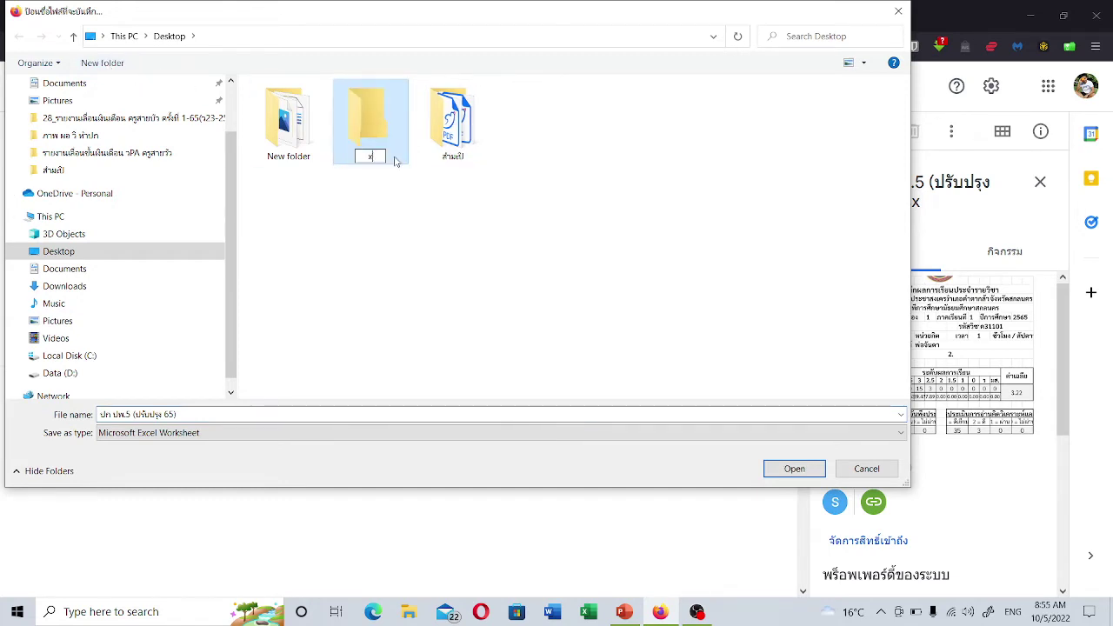
type("r5")
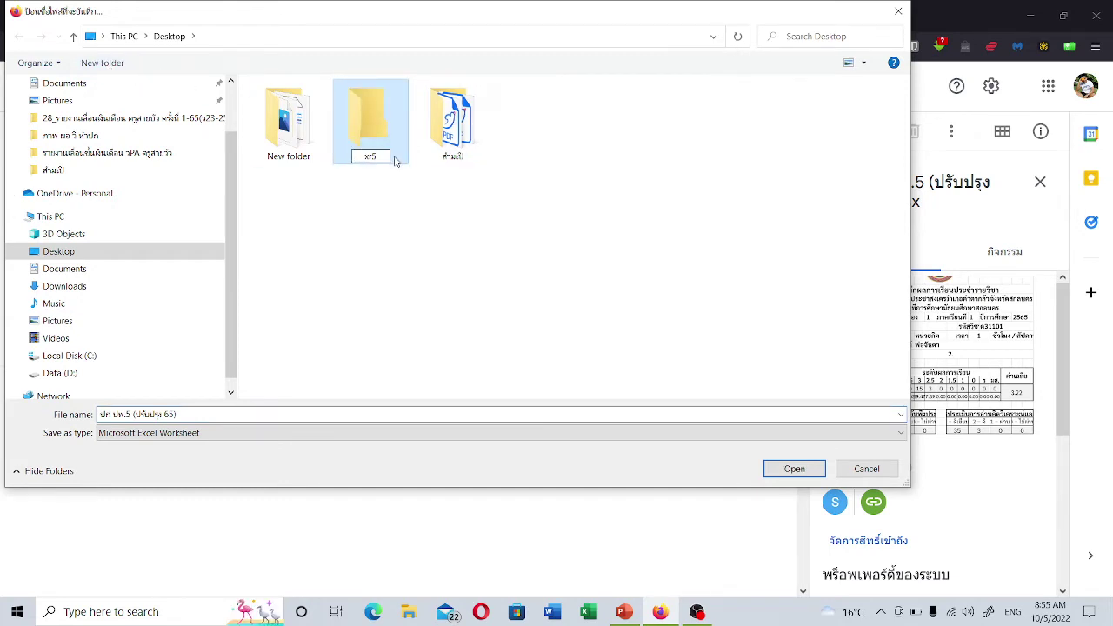
key("BackSpace")
key("BackSpace")
key("BackSpace")
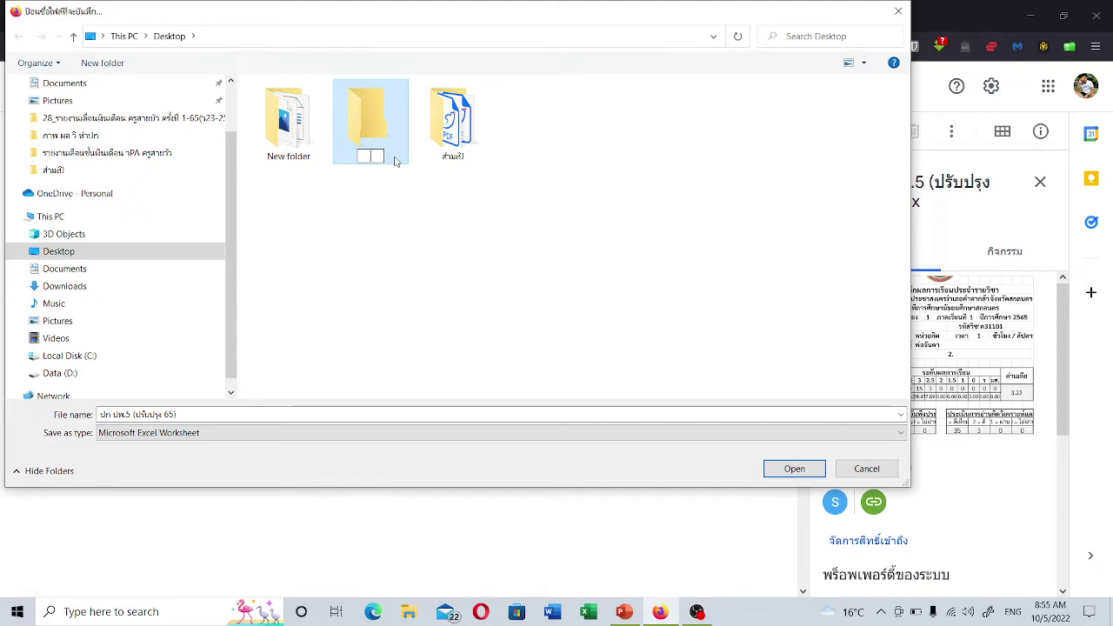
key("alt+shift")
type("ปพ5 256")
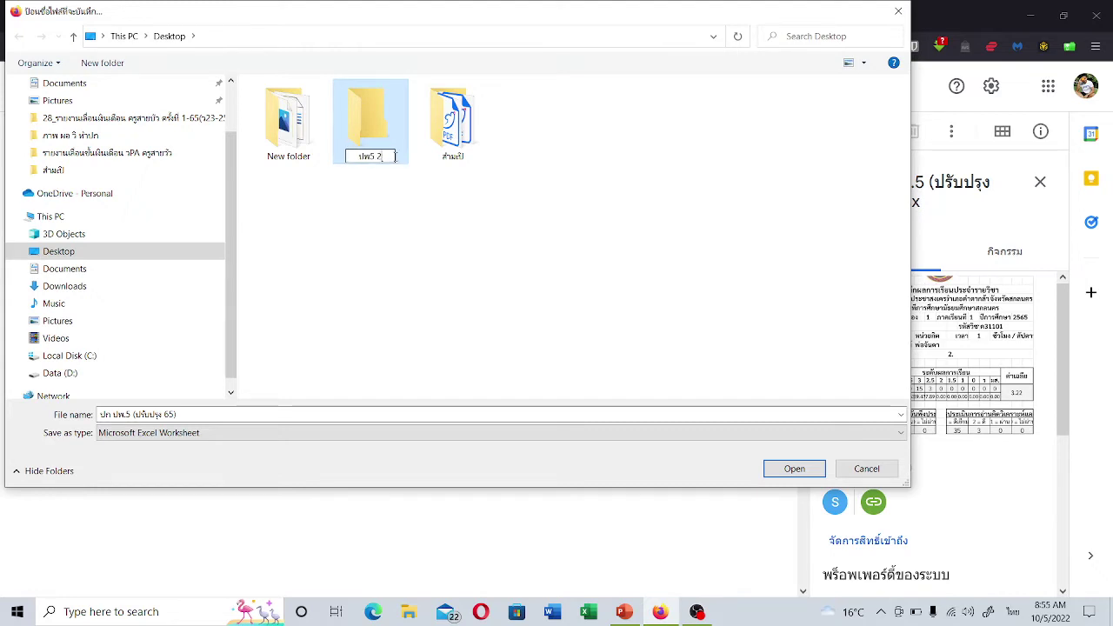
type("5")
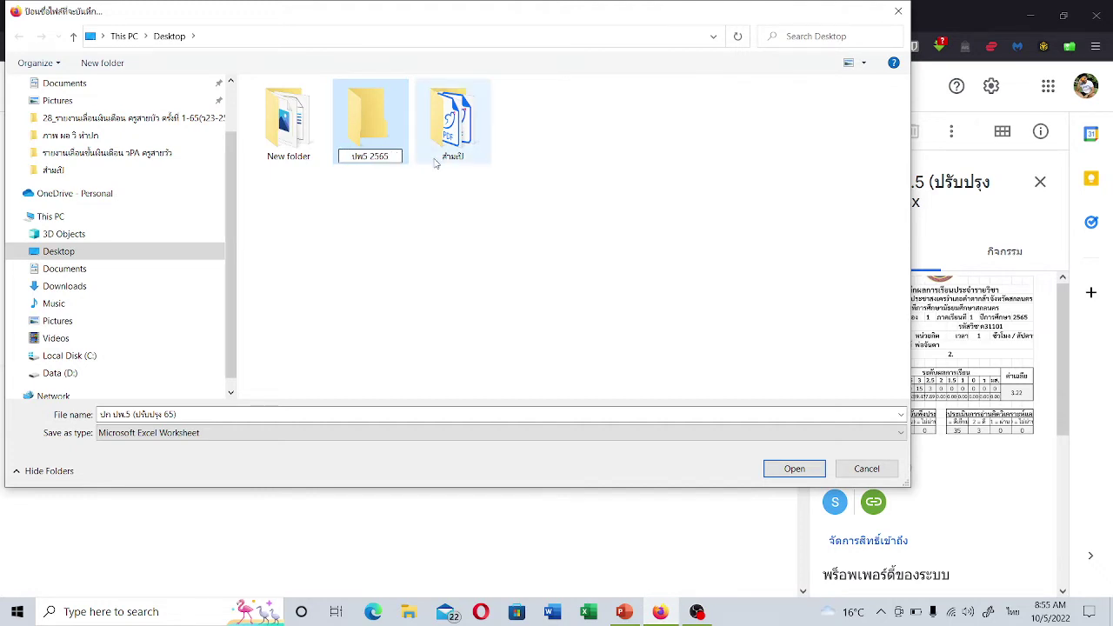
left_click(353, 123)
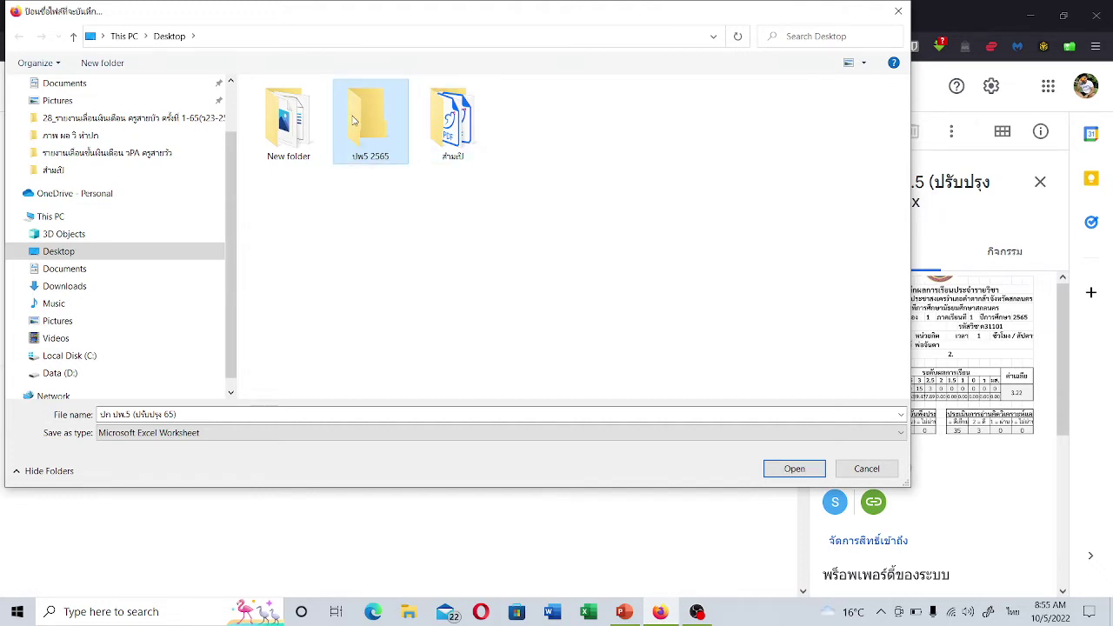
Save the workbook in the ปพ5 2565 folder under the name ปก ปพ.5 (ปรับปรุง 65)
double_click(353, 122)
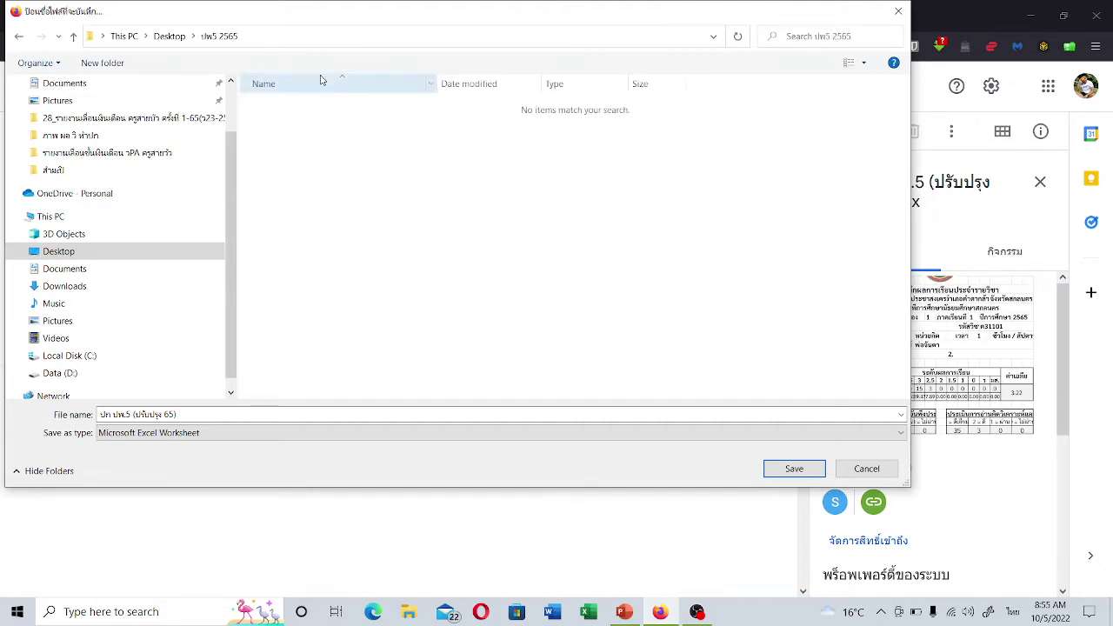
triple_click(189, 415)
left_click(190, 415)
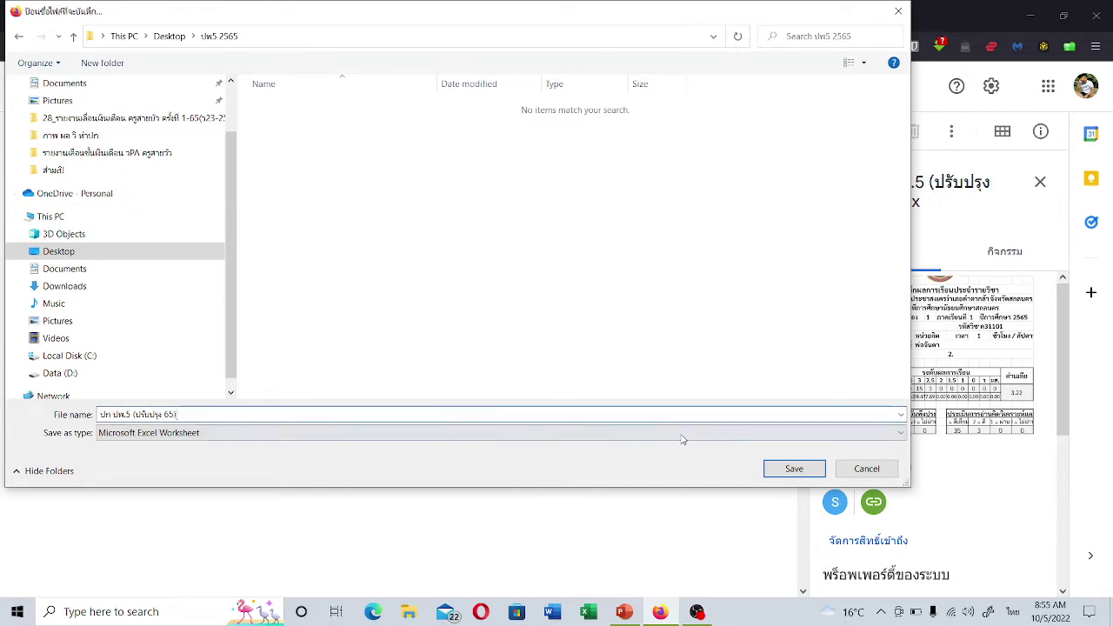
left_click(789, 469)
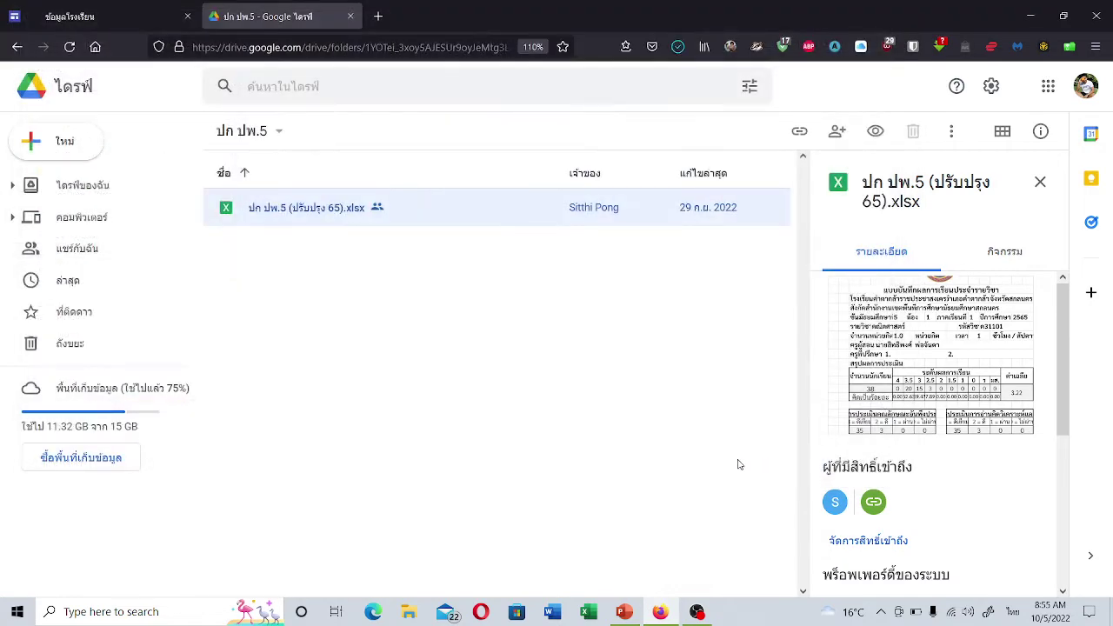
Return to the school system's browser tab and open the ปพ.5 report printing page
left_click(110, 20)
left_click(569, 246)
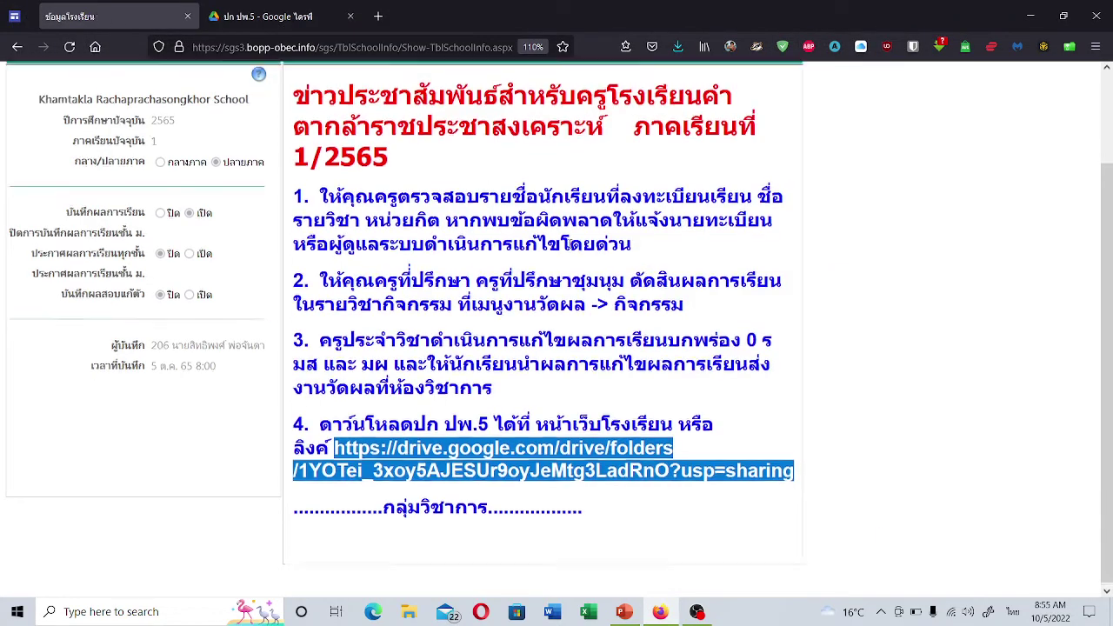
scroll(570, 246, "up", 3)
mouse_move(429, 135)
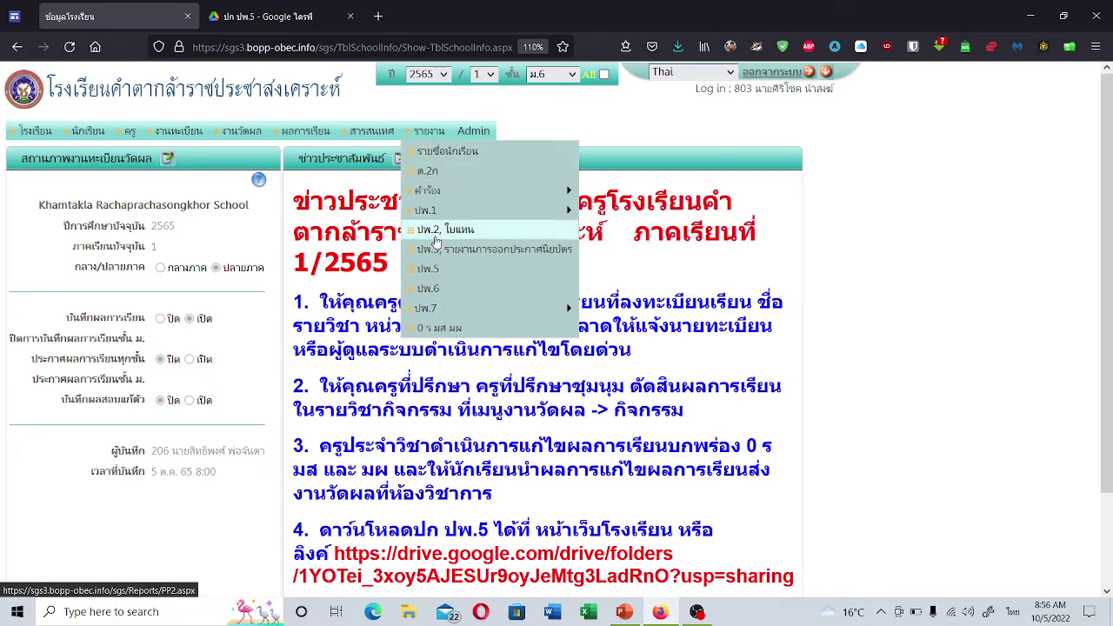
left_click(471, 271)
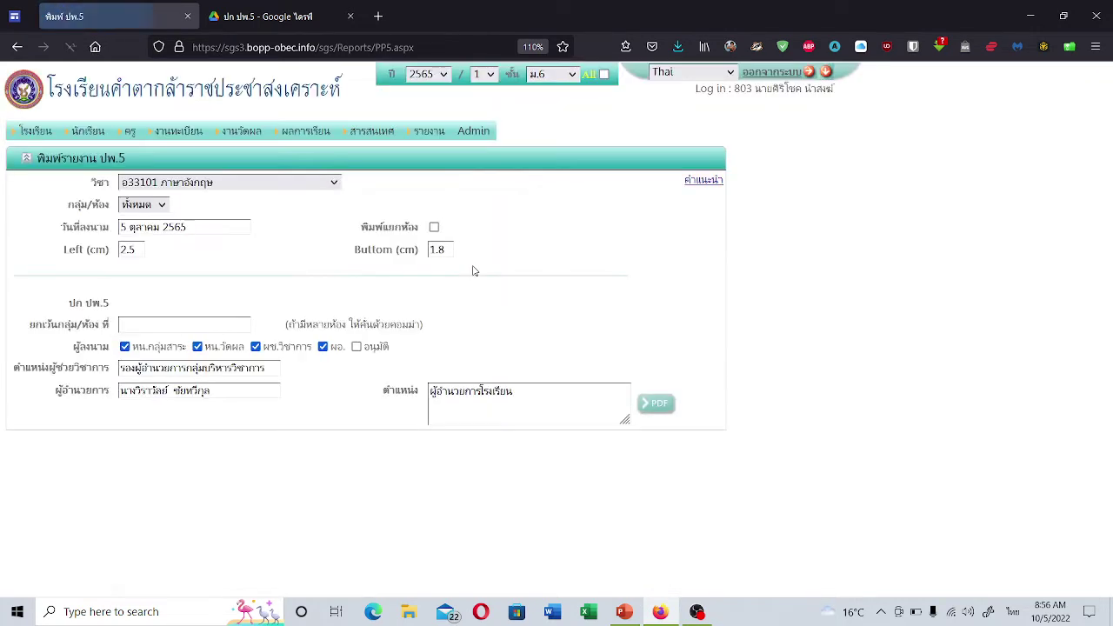
Choose อ33101 ภาษาอังกฤษ as the subject for the ปพ.5 report
left_click(195, 185)
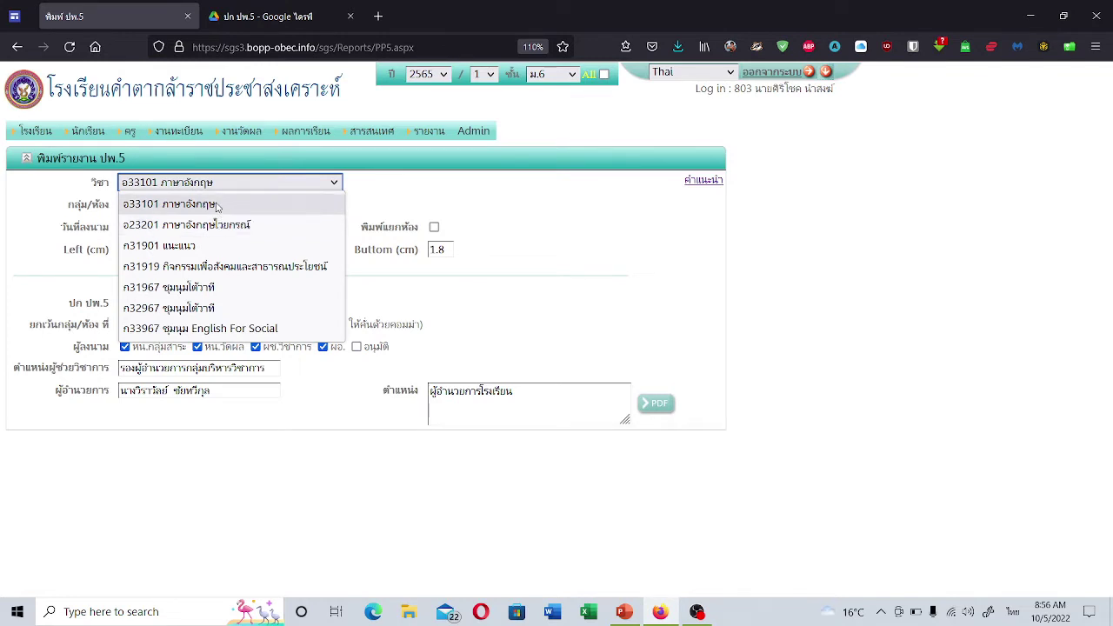
left_click(392, 205)
left_click(260, 184)
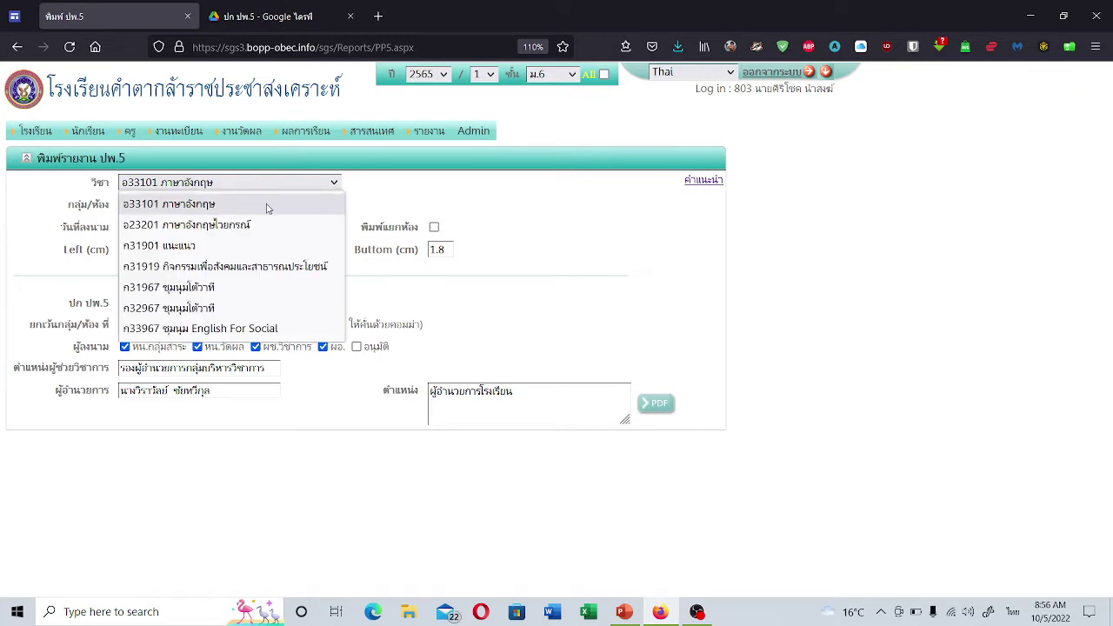
left_click(267, 210)
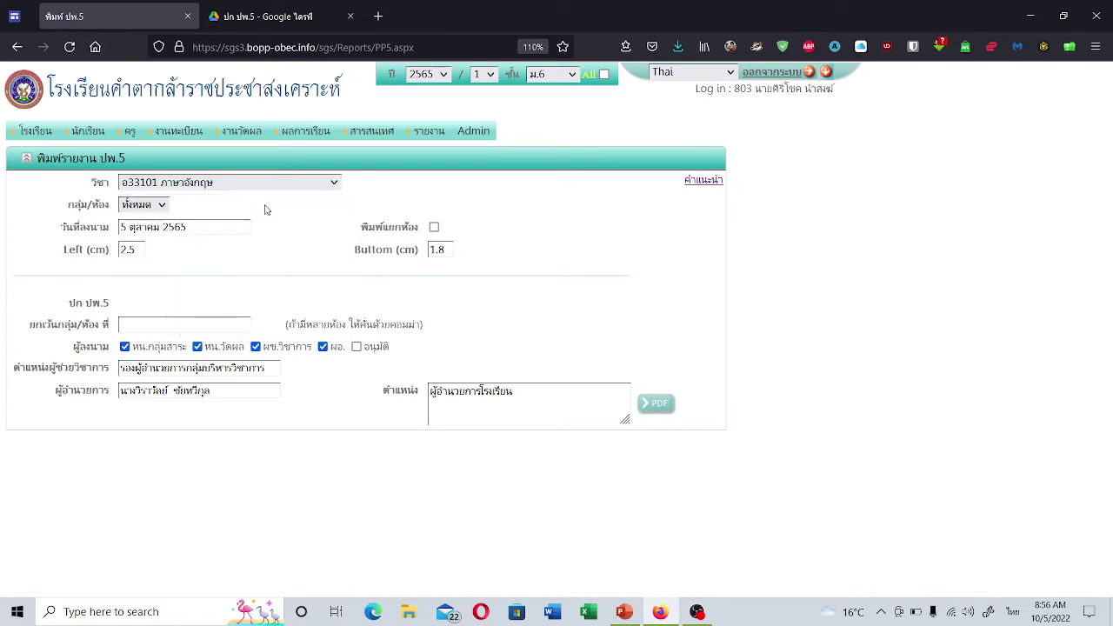
Set the report's group/room to 1, turn on printing by separate room (พิมพ์แยกห้อง), and generate the PDF
left_click(161, 207)
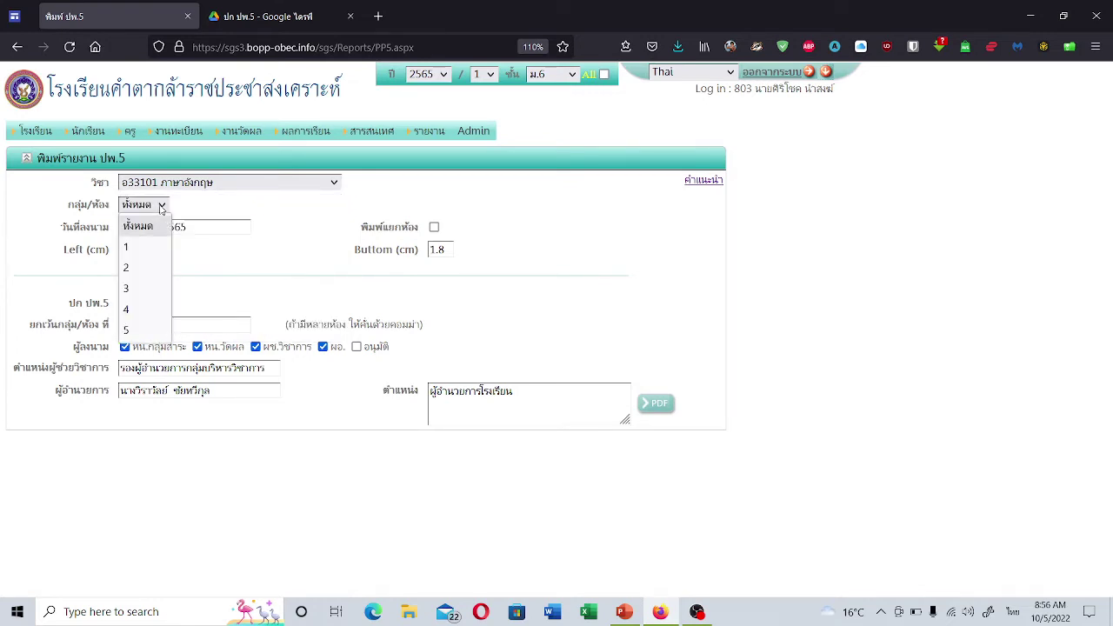
left_click(144, 250)
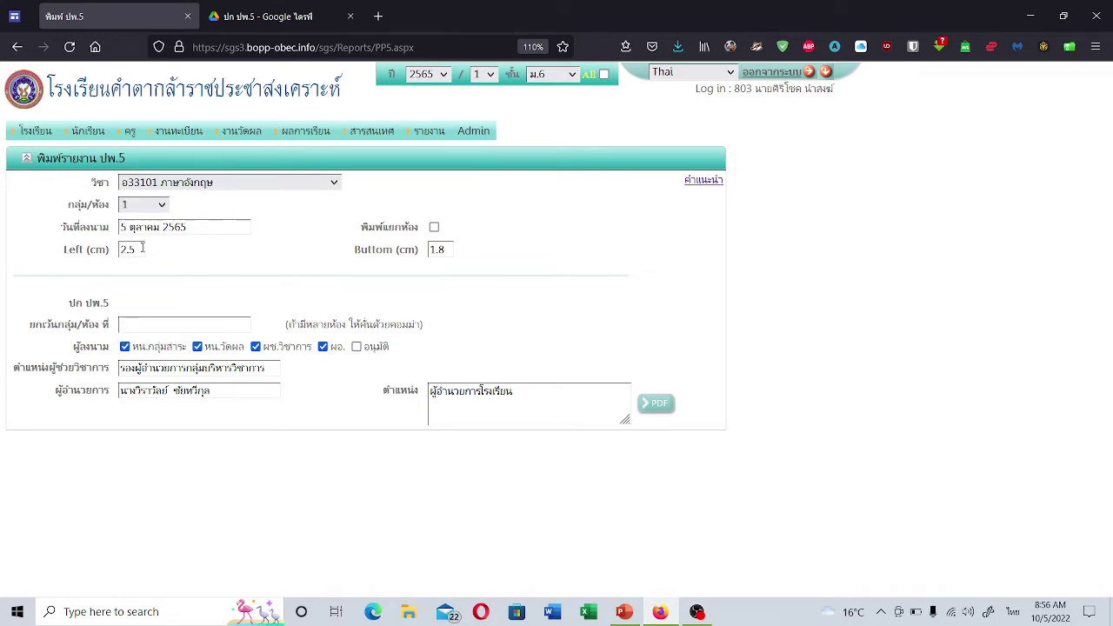
left_click(434, 228)
left_click(659, 406)
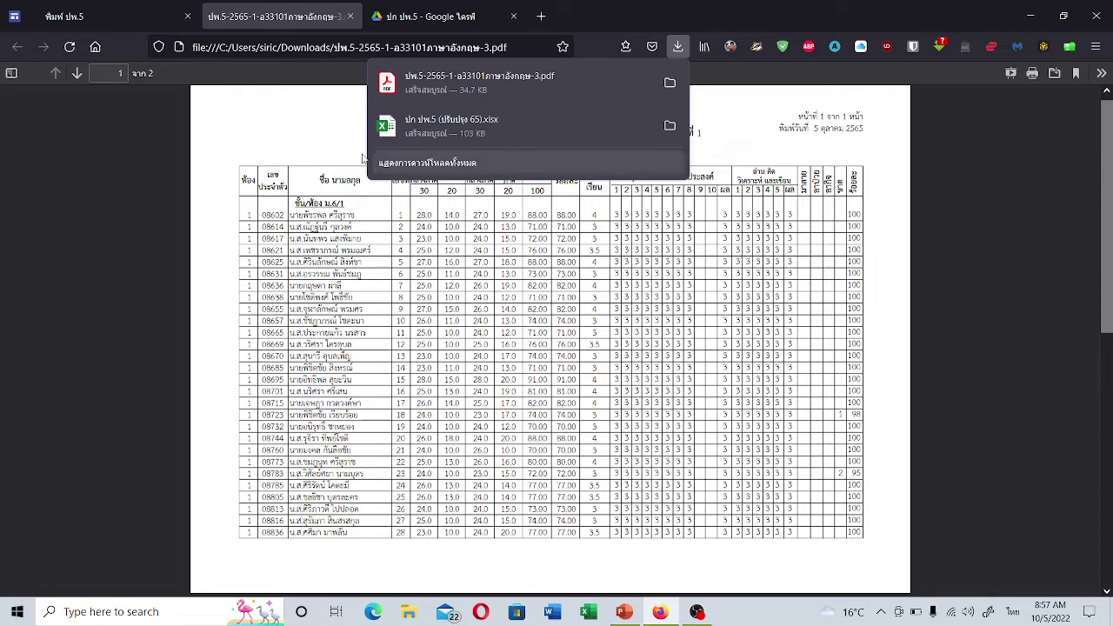
Look through both pages of the generated ปพ.5 PDF, checking the student scores and the grade summary
left_click(295, 118)
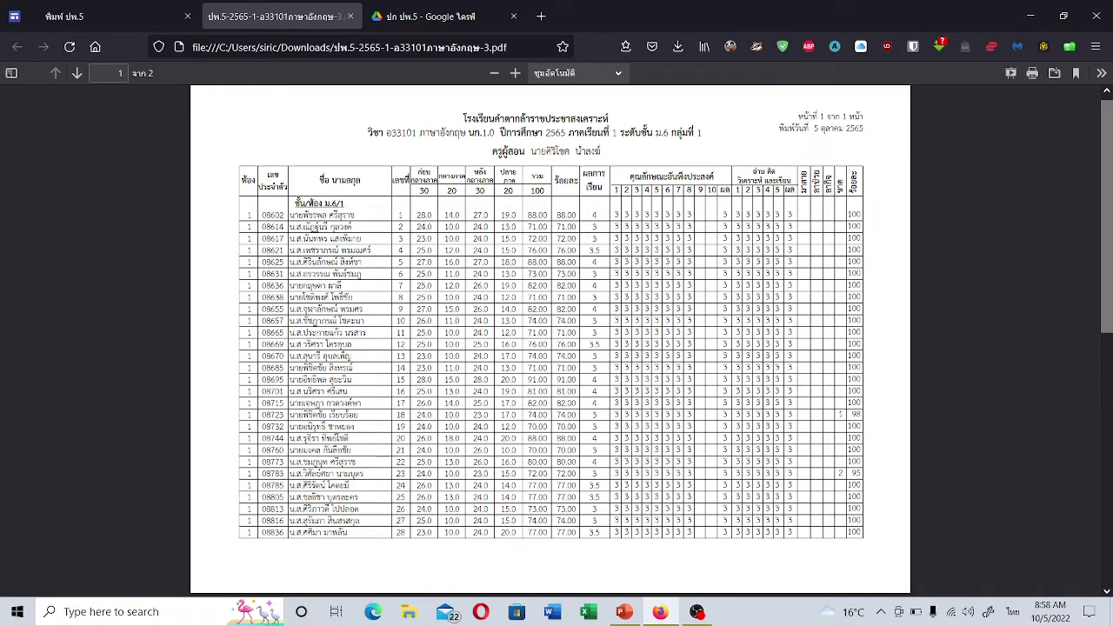
scroll(549, 339, "down", 3)
scroll(794, 189, "down", 2, "ctrl")
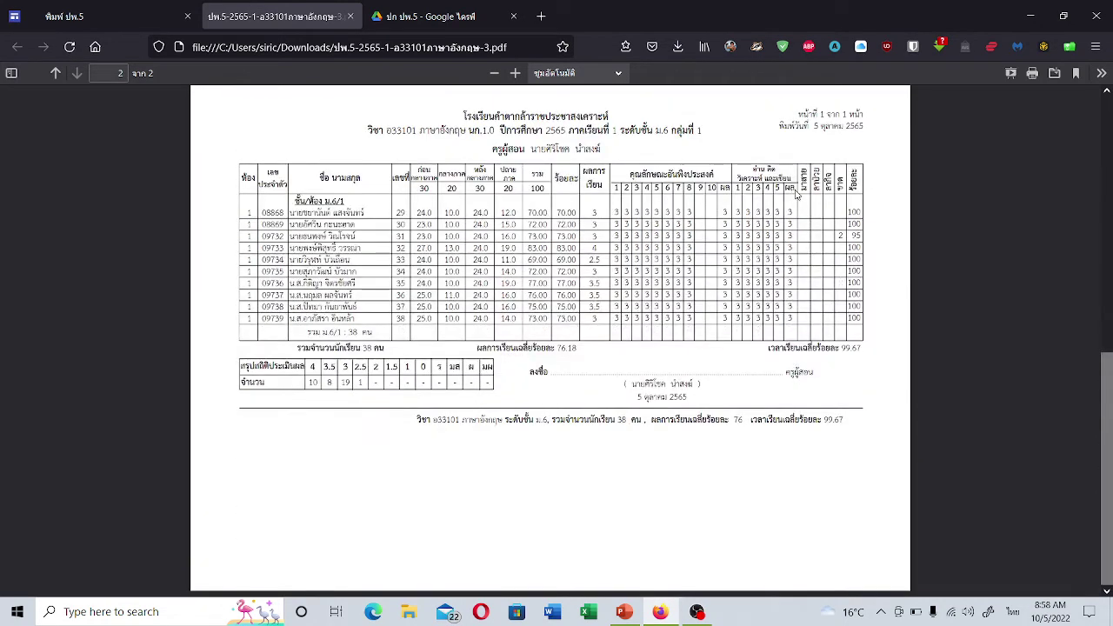
scroll(794, 189, "up", 2, "ctrl")
scroll(795, 190, "up", 2)
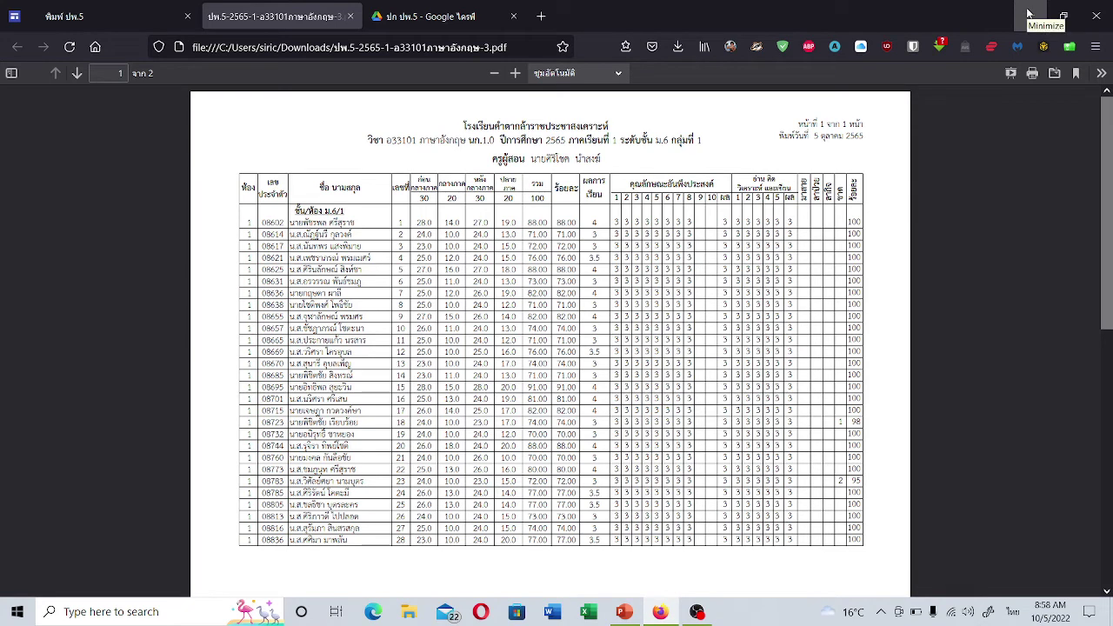
Copy today's ปพ.5-2565-1-อ33101ภาษาอังกฤษ-3 PDF from Downloads into the ปพ5 2565 folder on the Desktop, using File Explorer
left_click(409, 612)
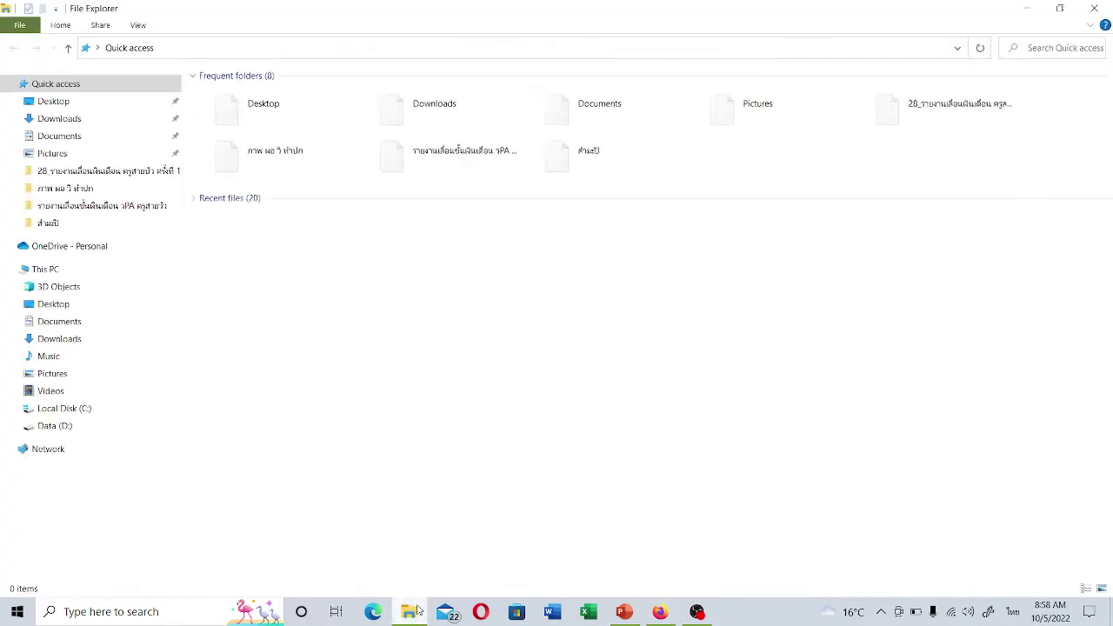
left_click(65, 120)
left_click(235, 123)
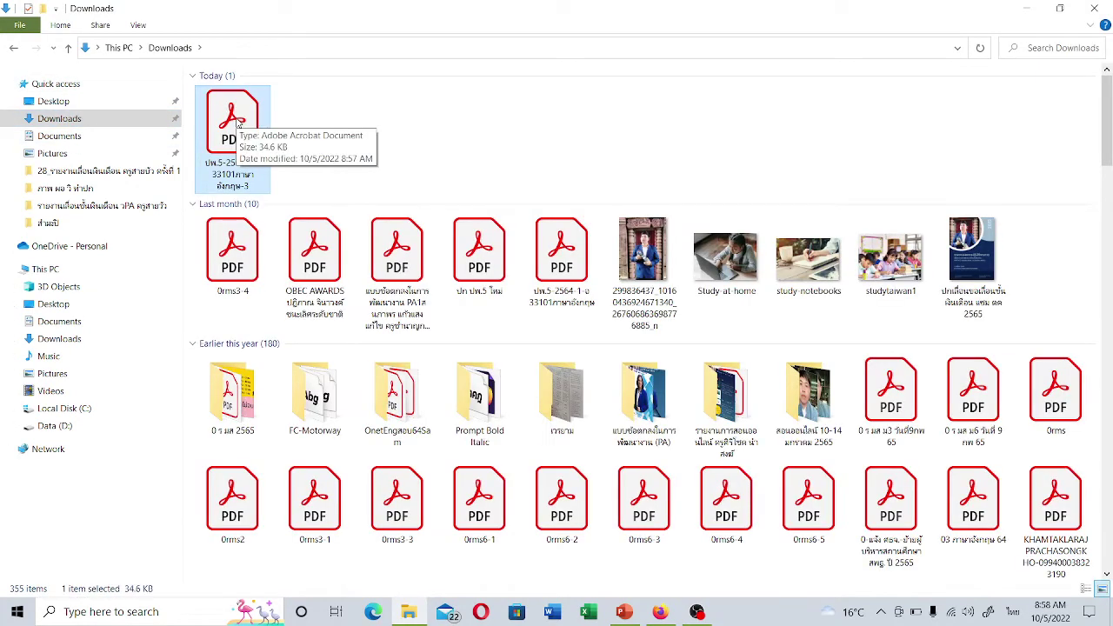
left_click(94, 101)
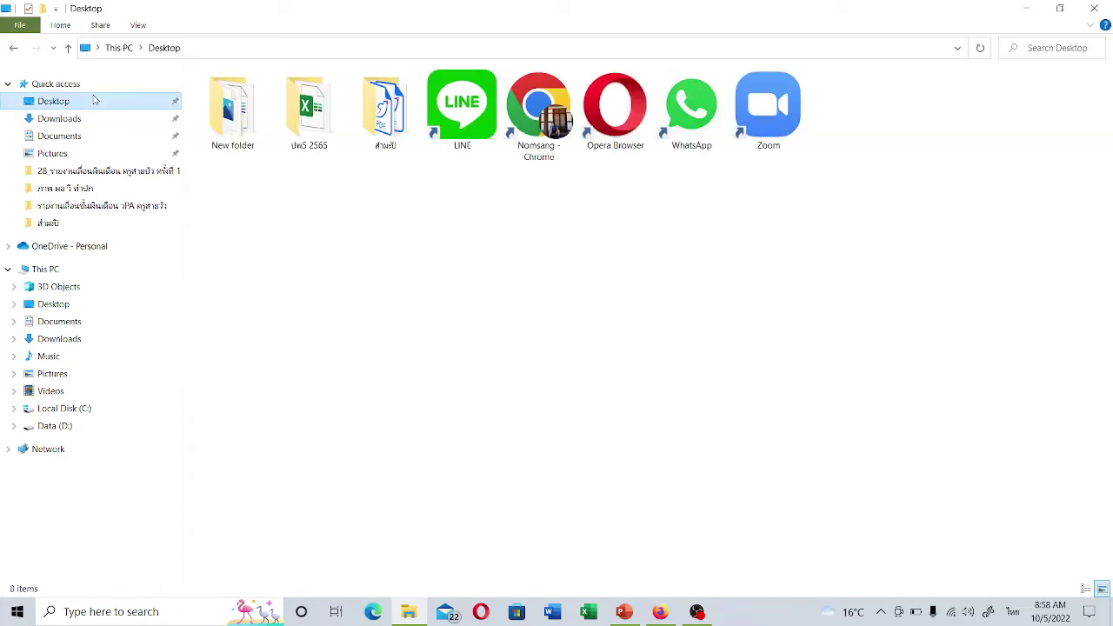
double_click(311, 116)
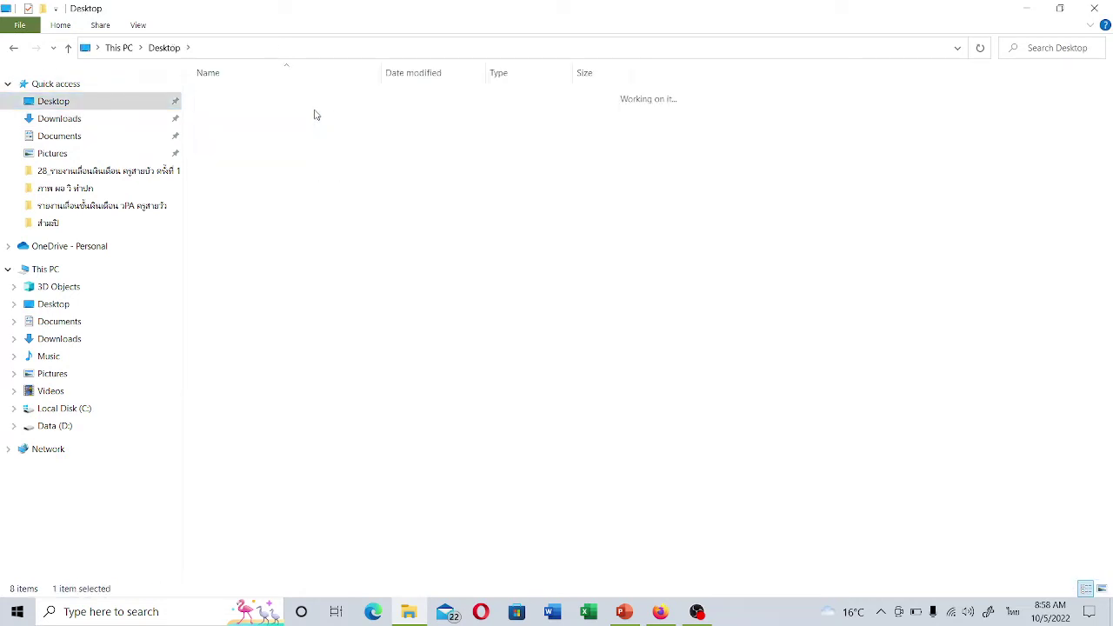
right_click(313, 196)
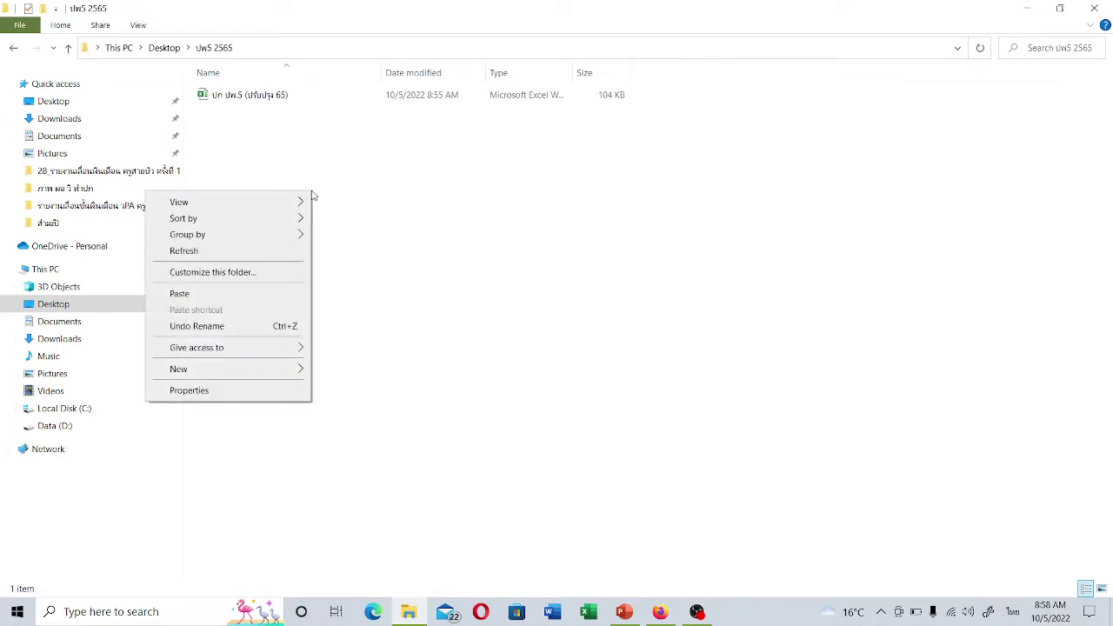
left_click(240, 294)
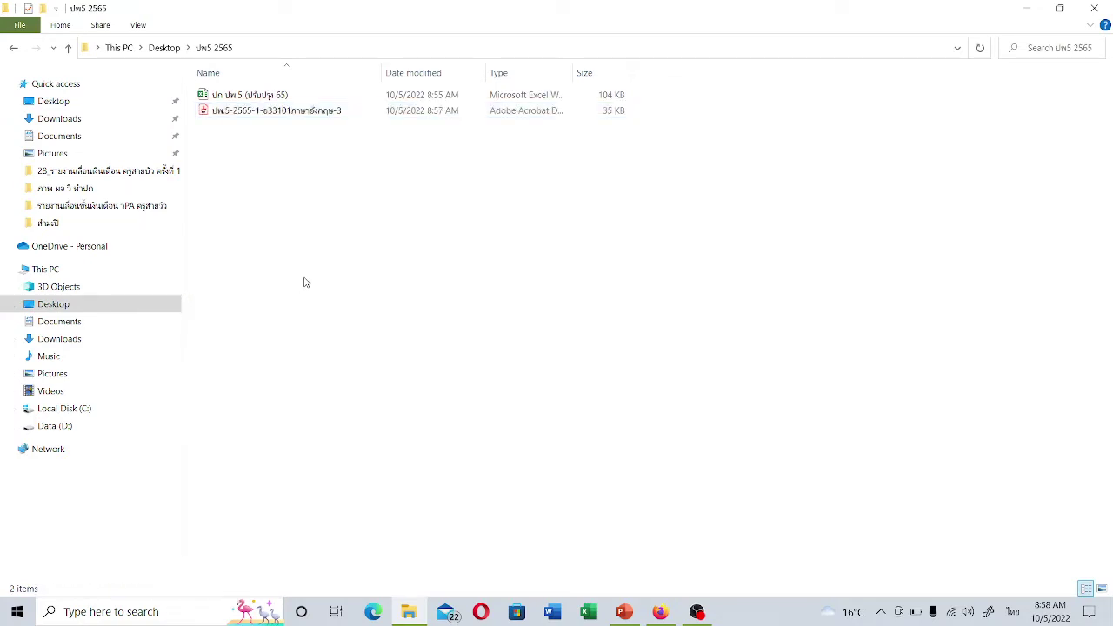
Open the ปก ปพ.5 (ปรับปรุง 65) workbook in Excel and look over the first cover's course details
left_click(220, 99)
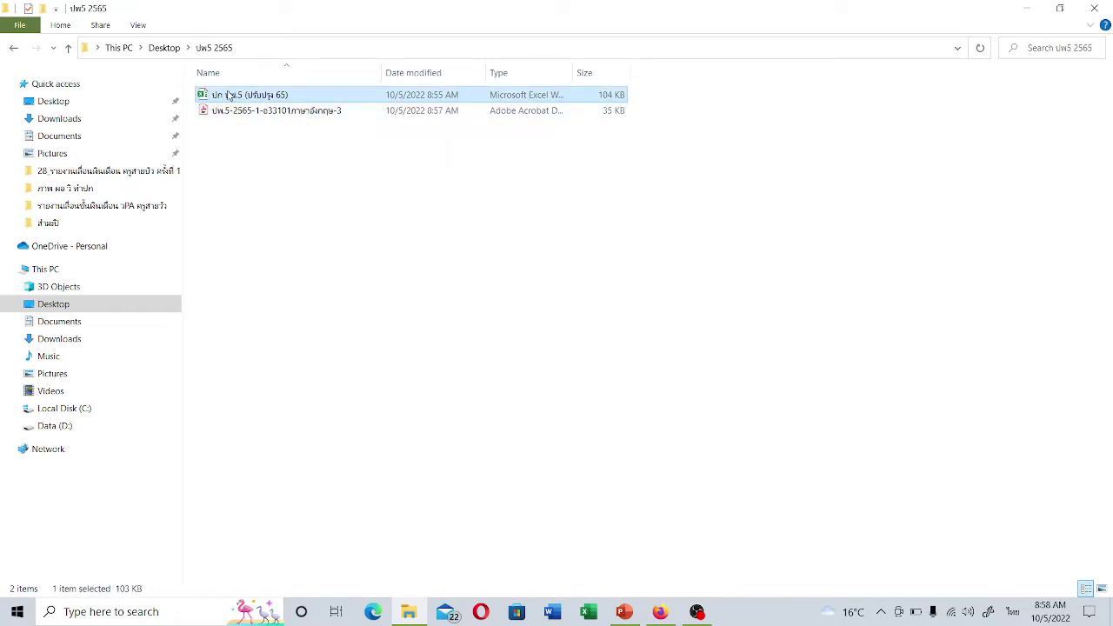
double_click(228, 95)
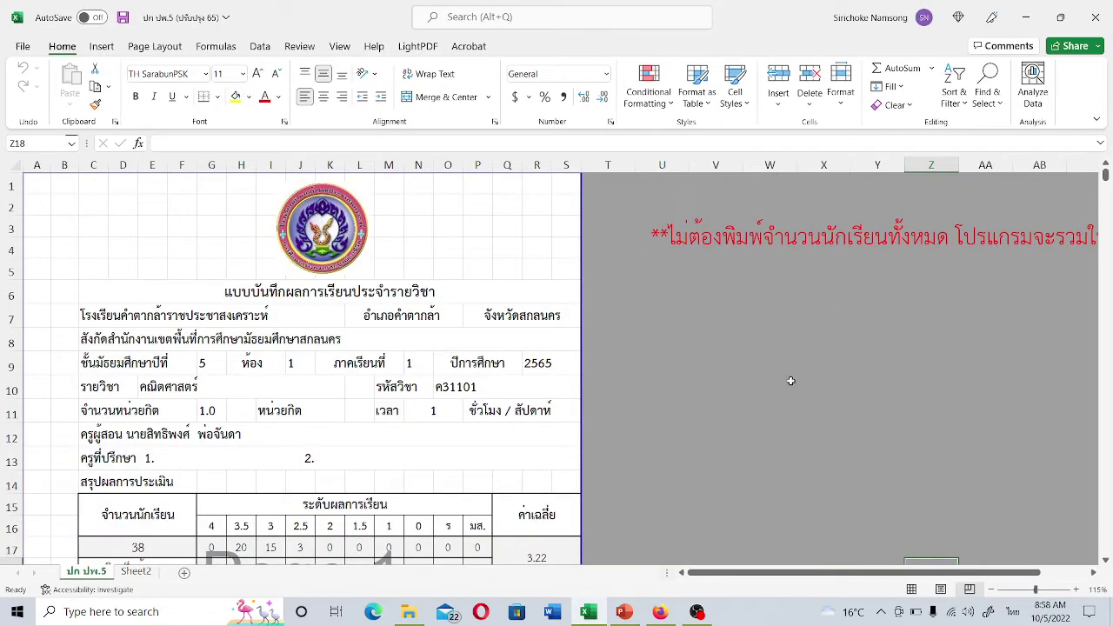
scroll(790, 381, "down", 3)
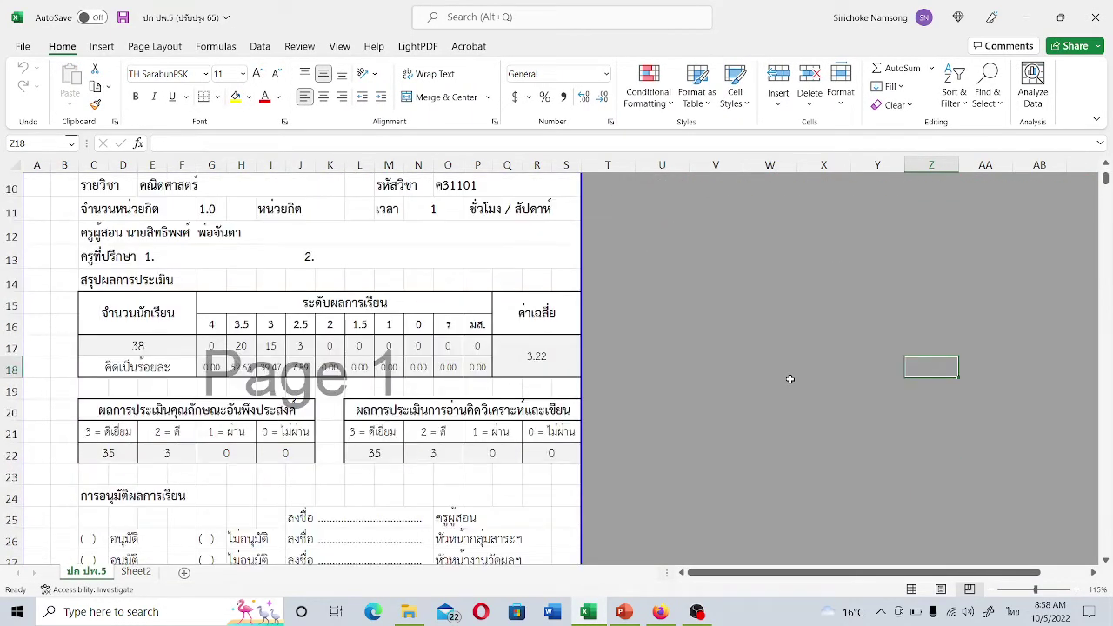
scroll(791, 379, "up", 3)
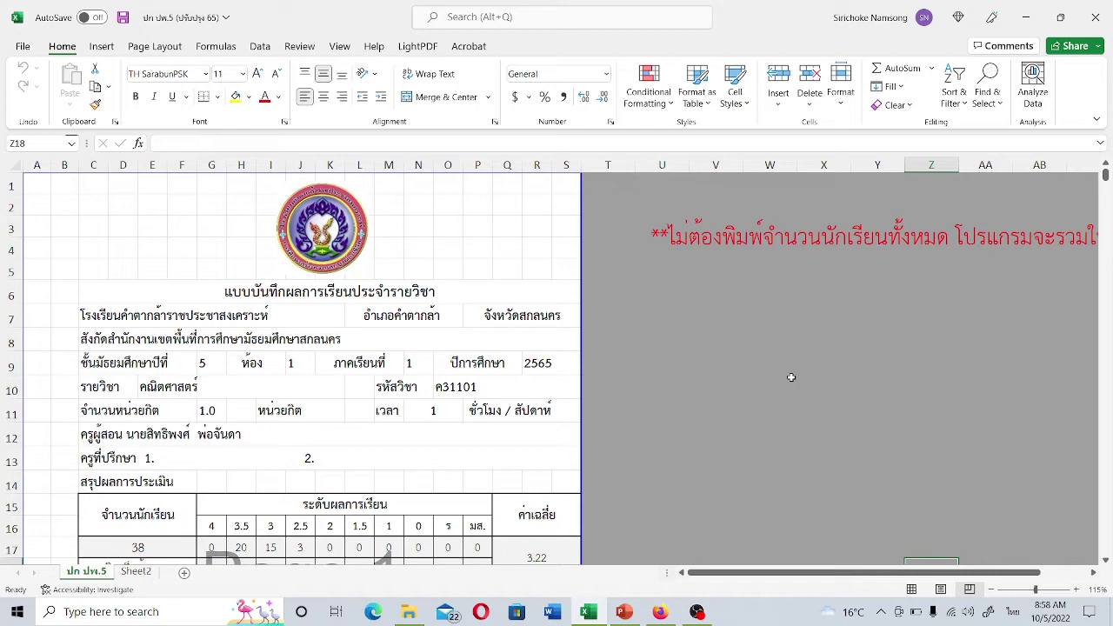
scroll(792, 378, "down", 1)
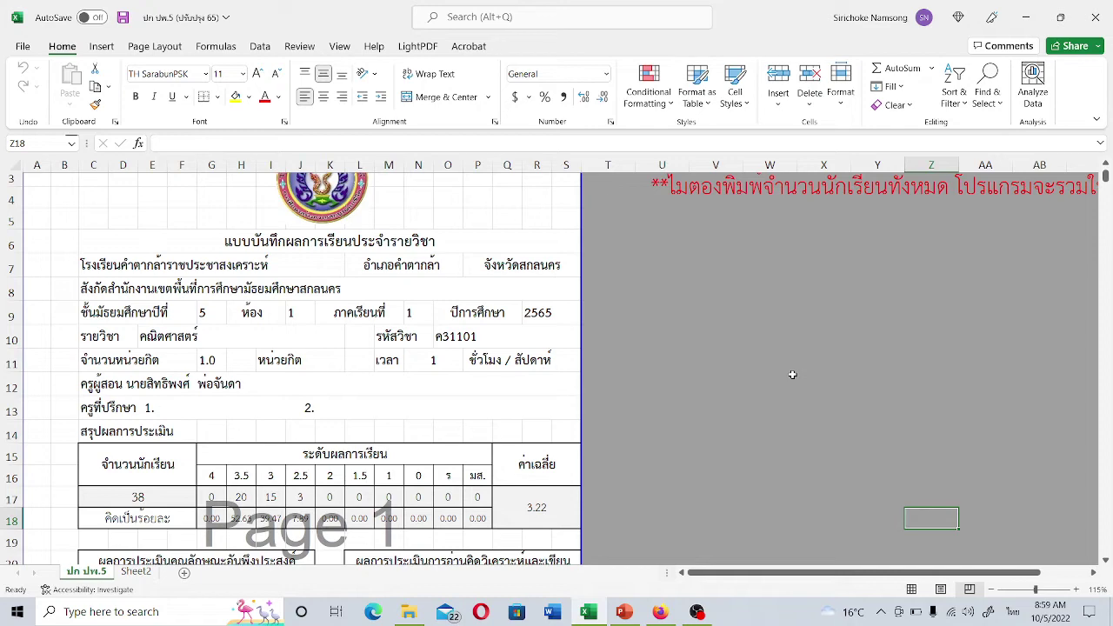
scroll(793, 374, "up", 1)
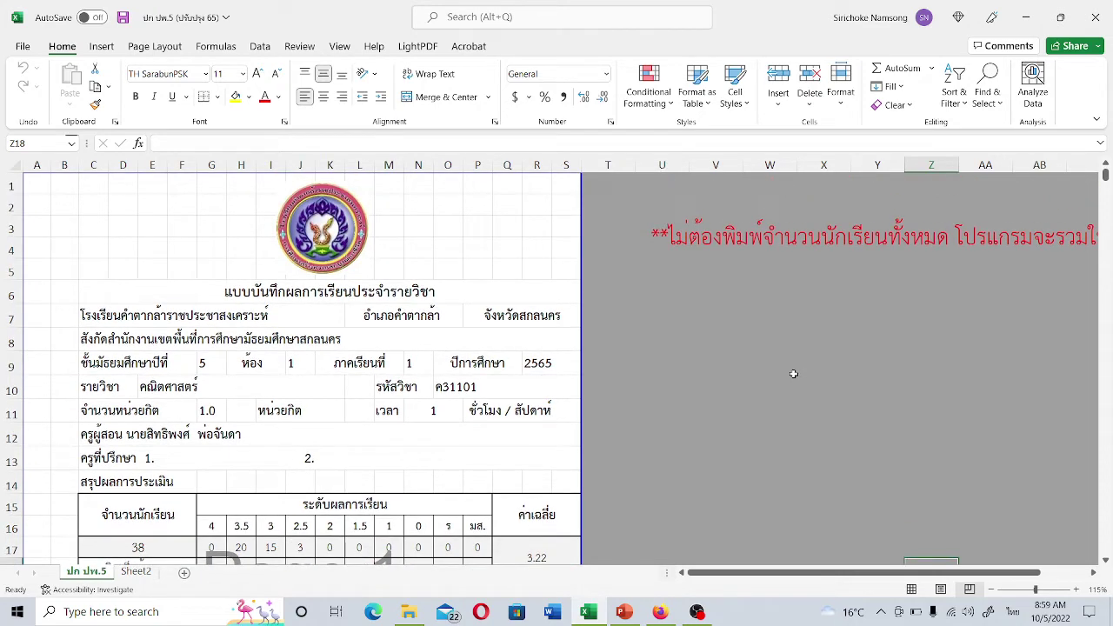
scroll(793, 374, "down", 2)
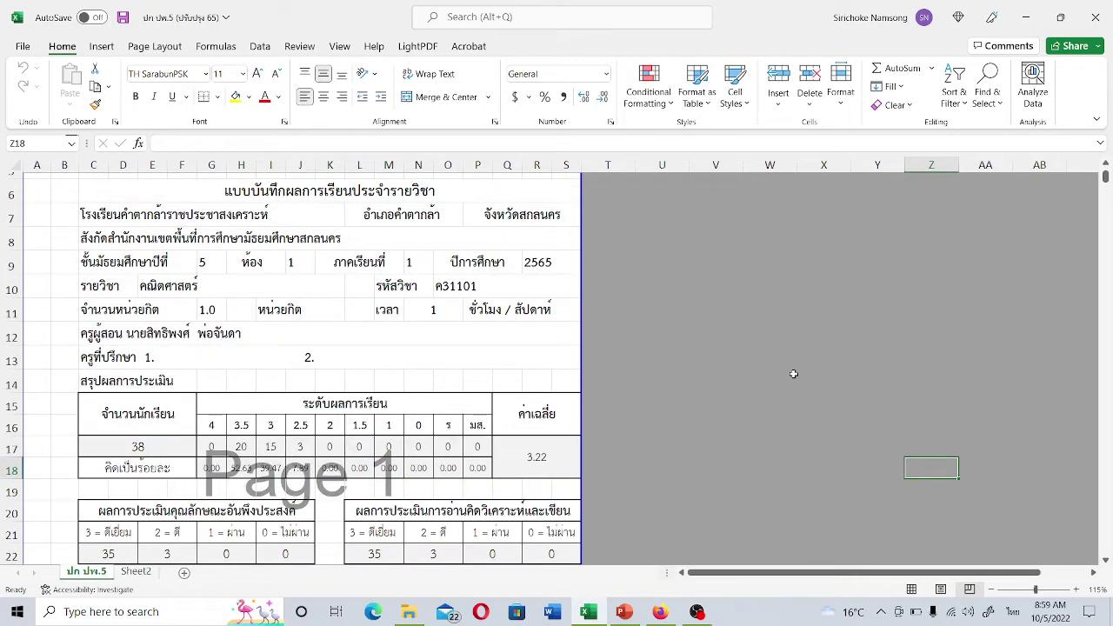
scroll(793, 374, "up", 2)
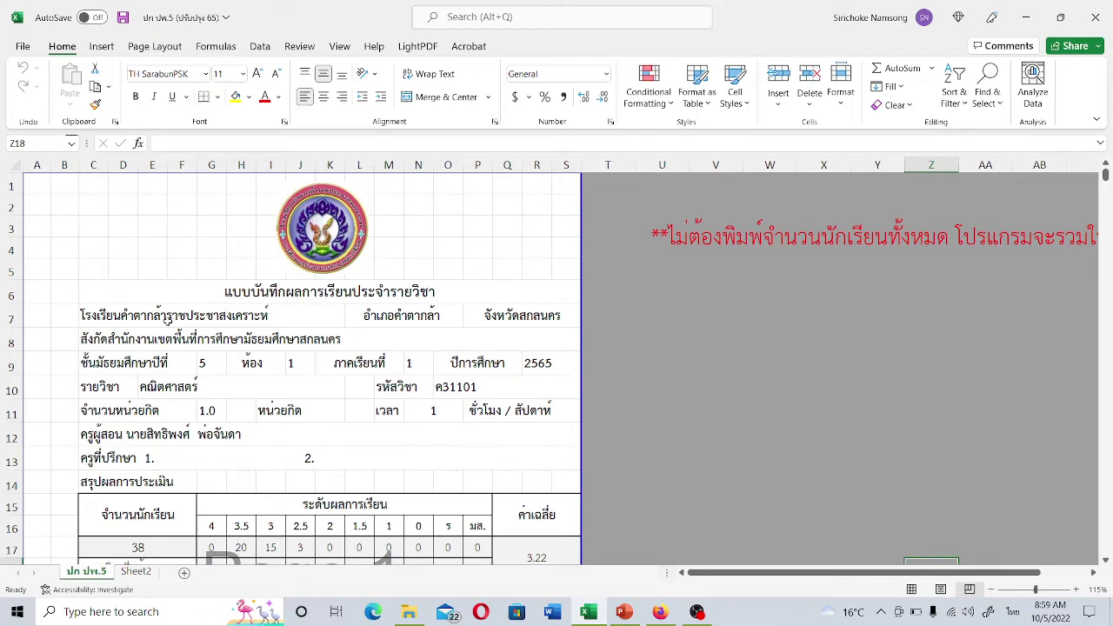
Examine the first cover's grade summary, assessment tables and approval signature block, and where the next cover page begins
scroll(168, 320, "down", 1)
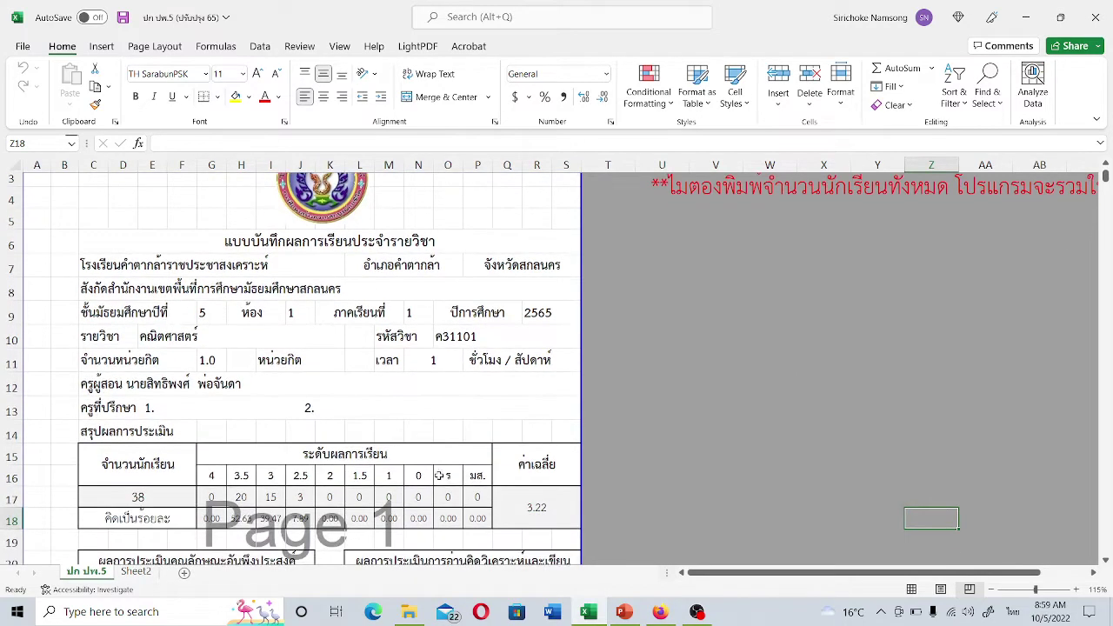
scroll(413, 477, "down", 3)
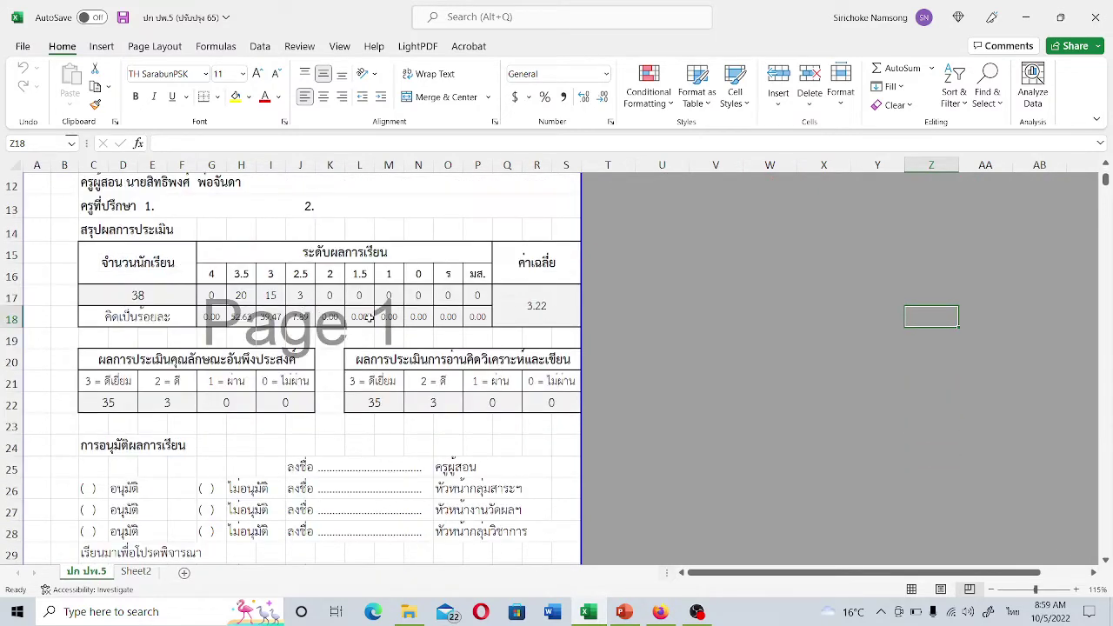
scroll(368, 318, "down", 1)
scroll(368, 318, "down", 1)
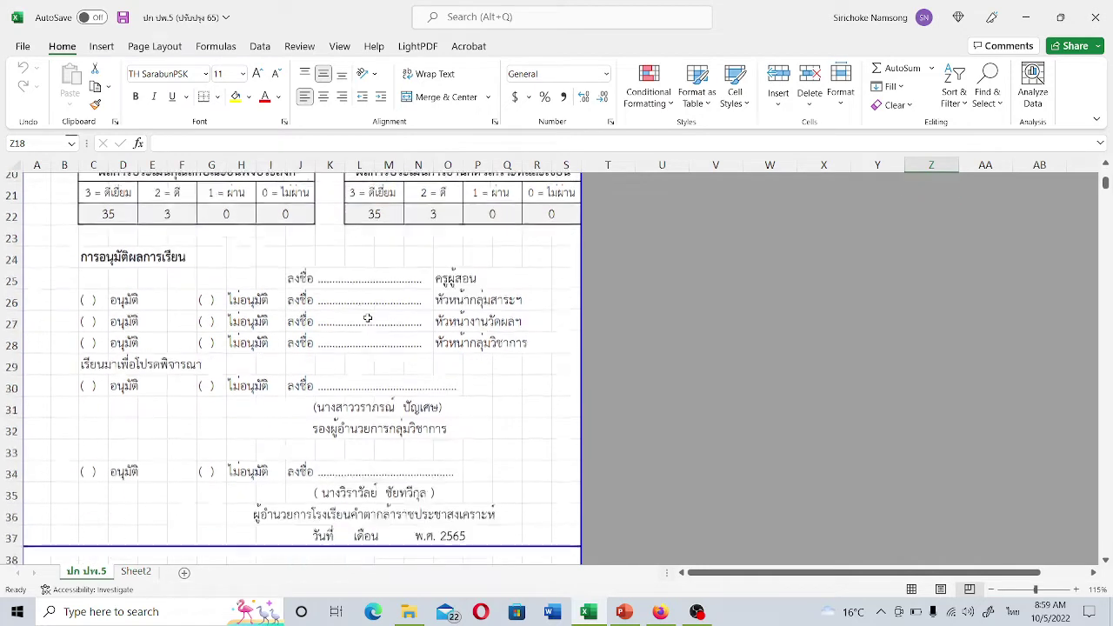
scroll(382, 326, "up", 2)
scroll(403, 337, "up", 3)
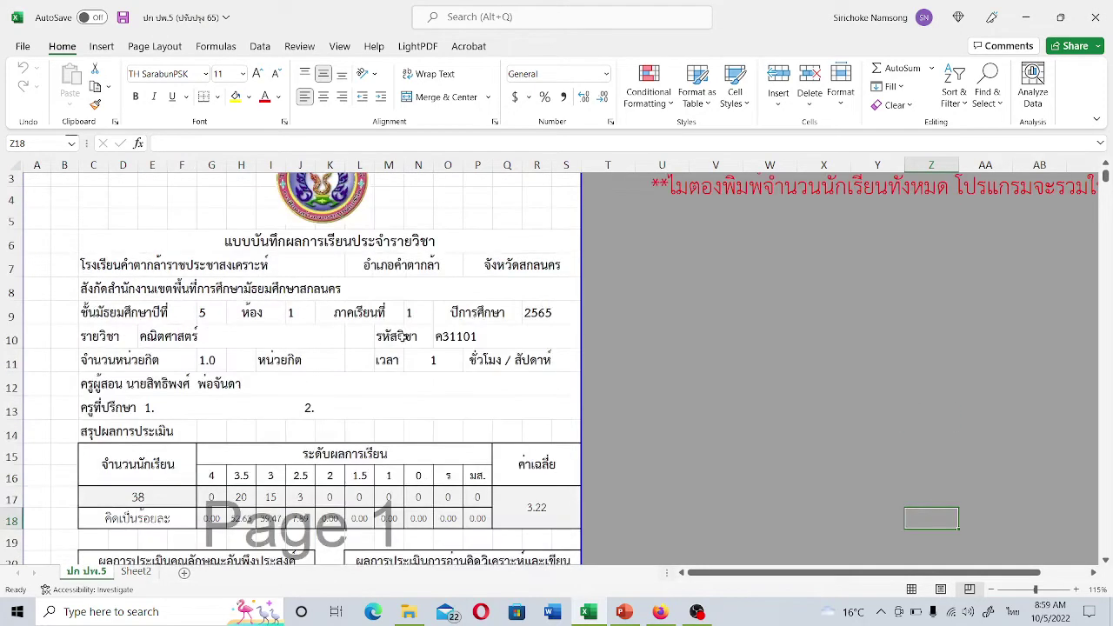
scroll(382, 334, "down", 3)
scroll(359, 329, "up", 2)
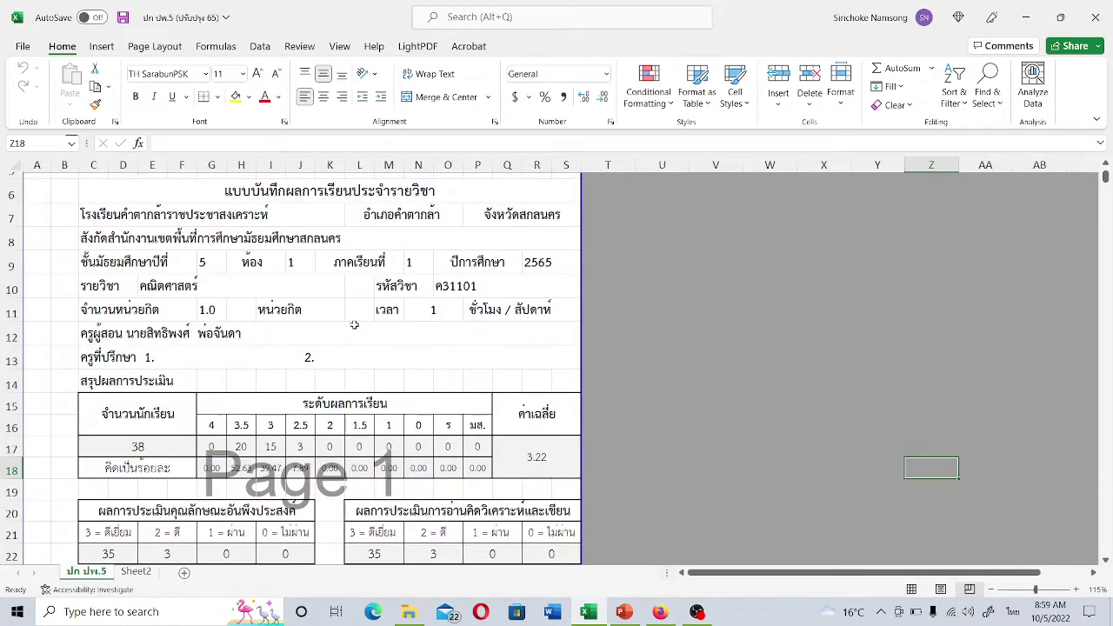
scroll(277, 365, "down", 1)
scroll(277, 365, "down", 5)
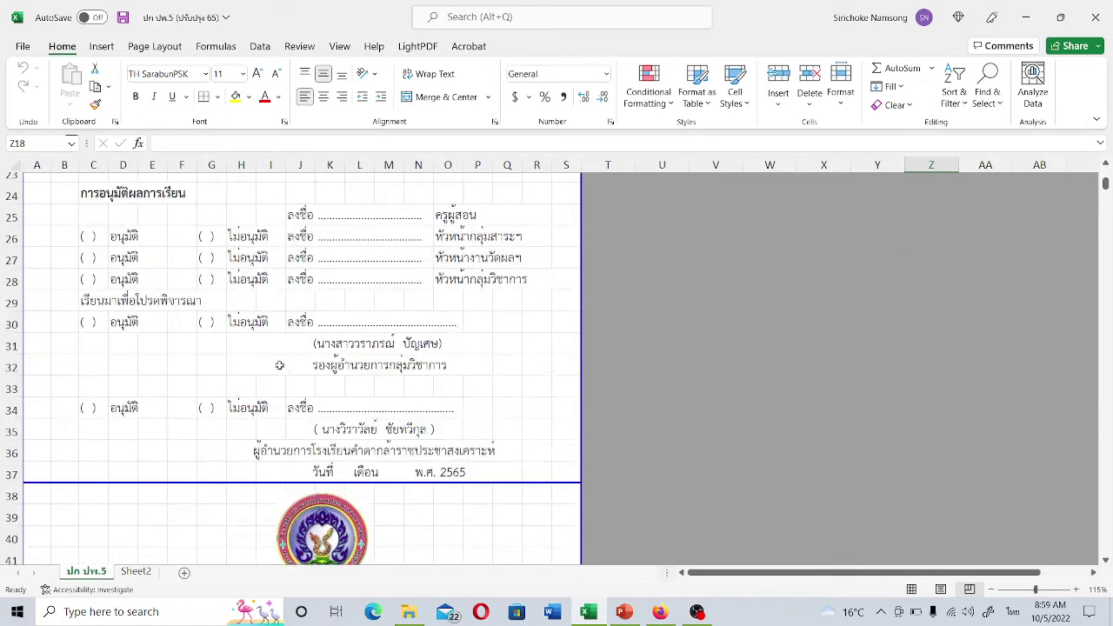
scroll(280, 365, "down", 2)
scroll(283, 365, "up", 2)
scroll(284, 366, "down", 15)
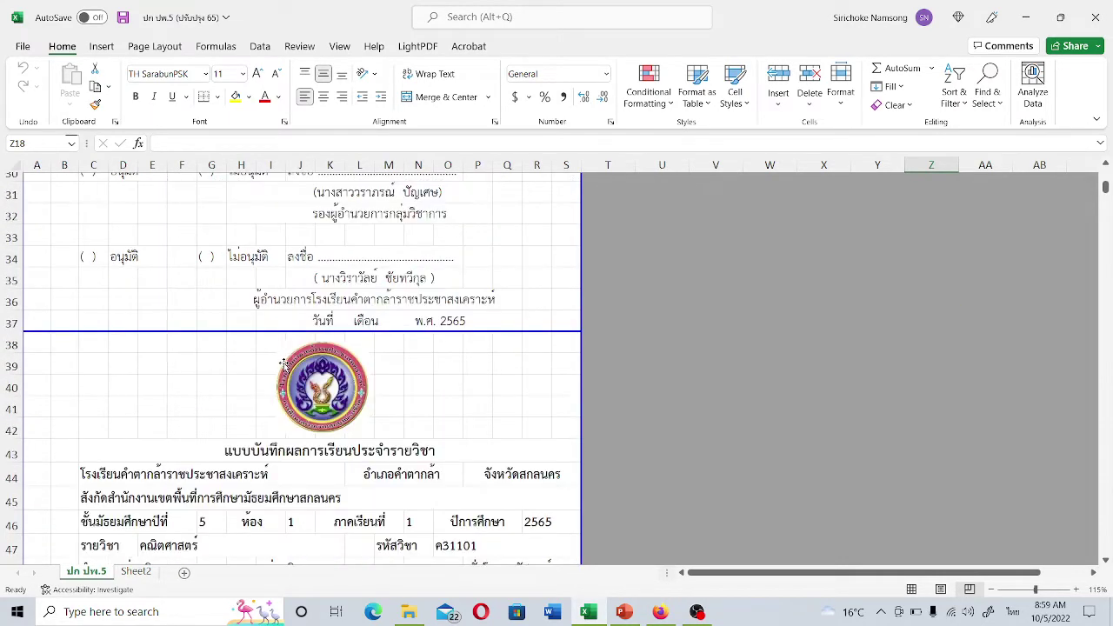
left_click_drag(1105, 201, 1109, 150)
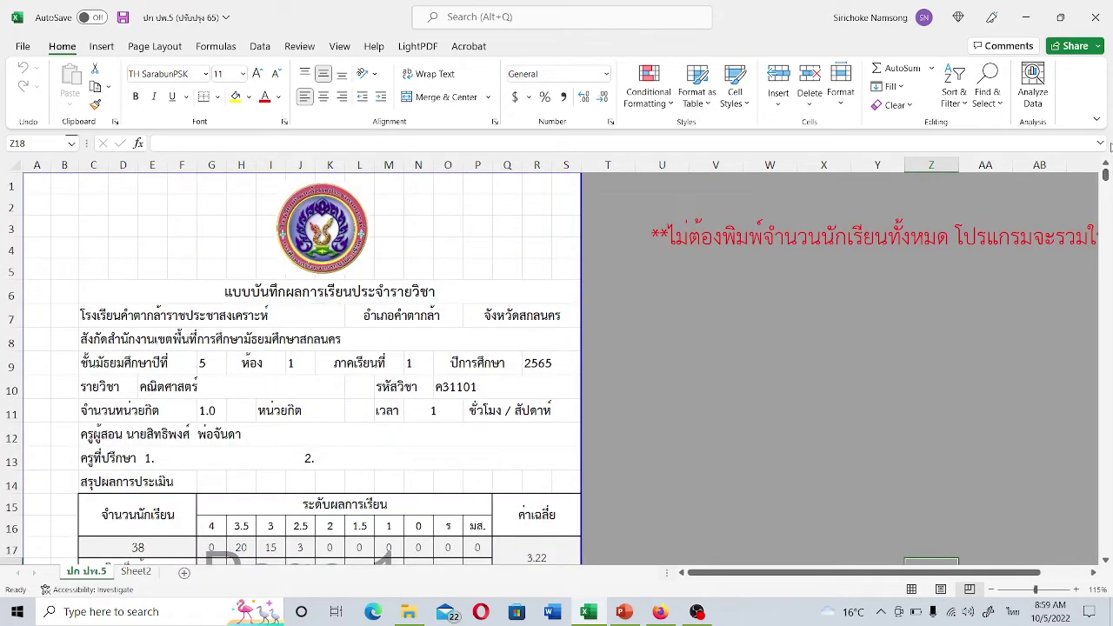
scroll(334, 345, "down", 2)
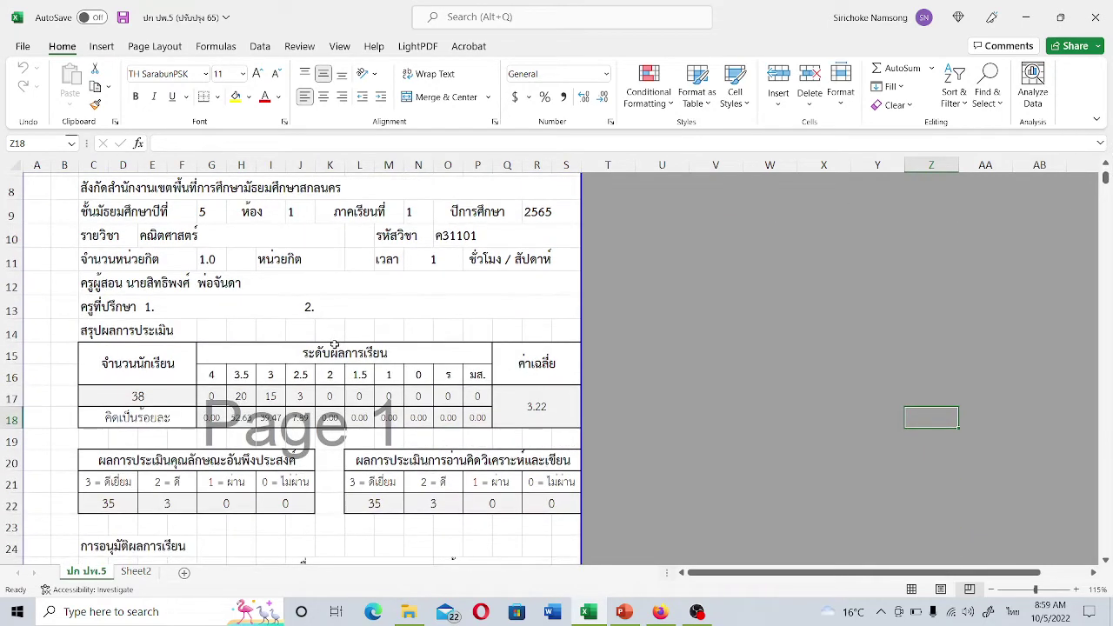
scroll(334, 345, "up", 3)
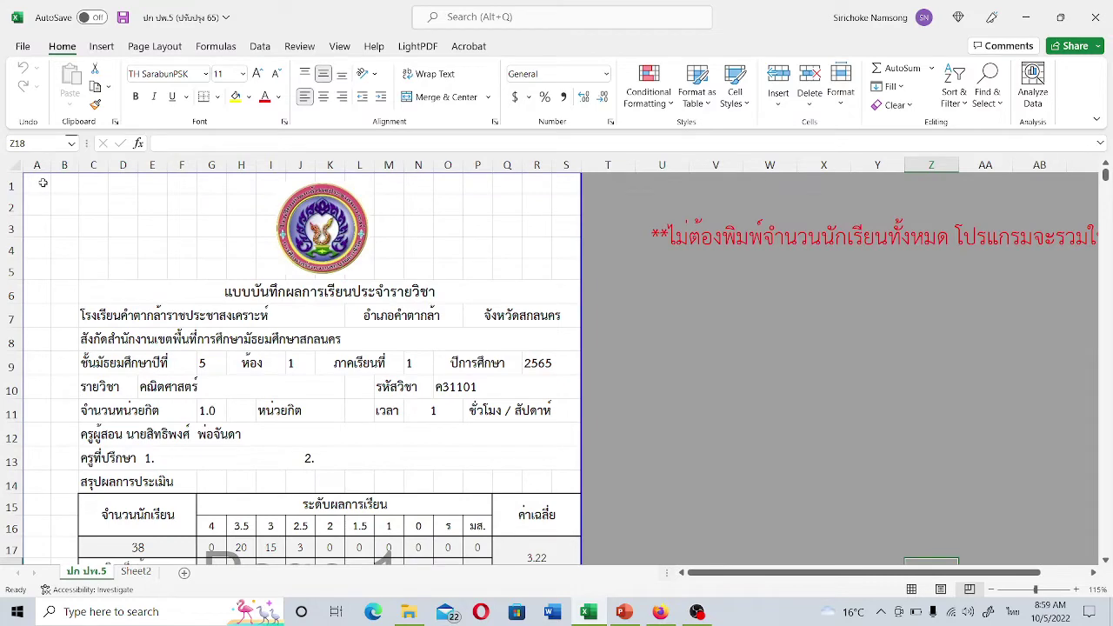
scroll(211, 297, "down", 3)
scroll(211, 297, "up", 3)
Convert the first cover page, A1:S37, to an Adobe PDF with the conversion range set to Selection
mouse_move(37, 185)
left_mouse_down()
mouse_move(204, 194)
mouse_move(556, 243)
mouse_move(547, 590)
mouse_move(550, 440)
mouse_move(549, 522)
mouse_move(538, 442)
mouse_move(539, 456)
left_mouse_up()
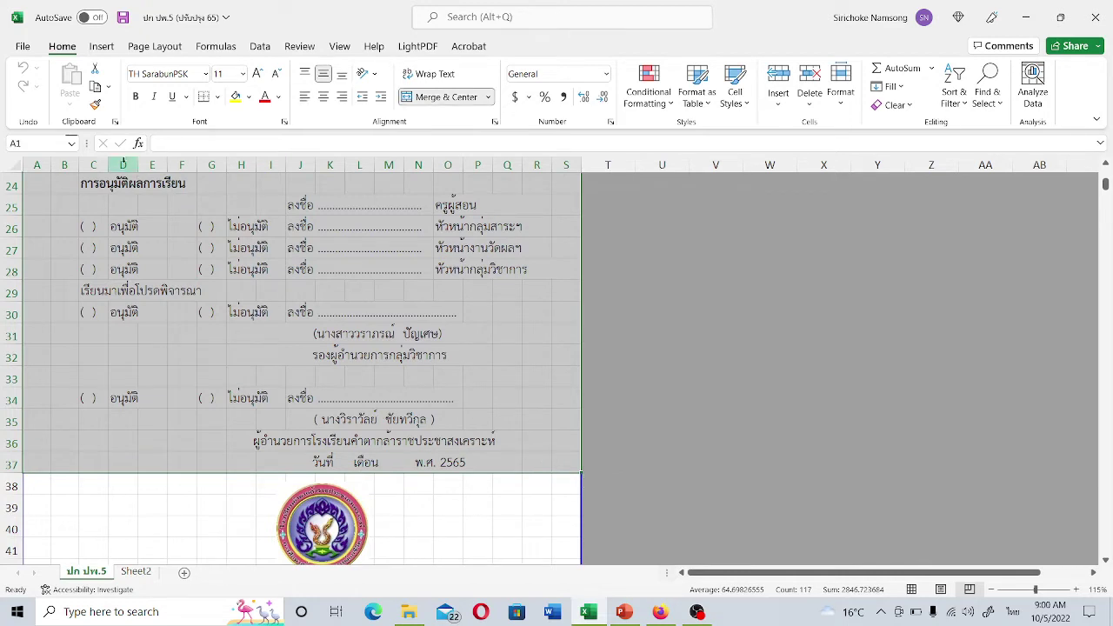
left_click(23, 47)
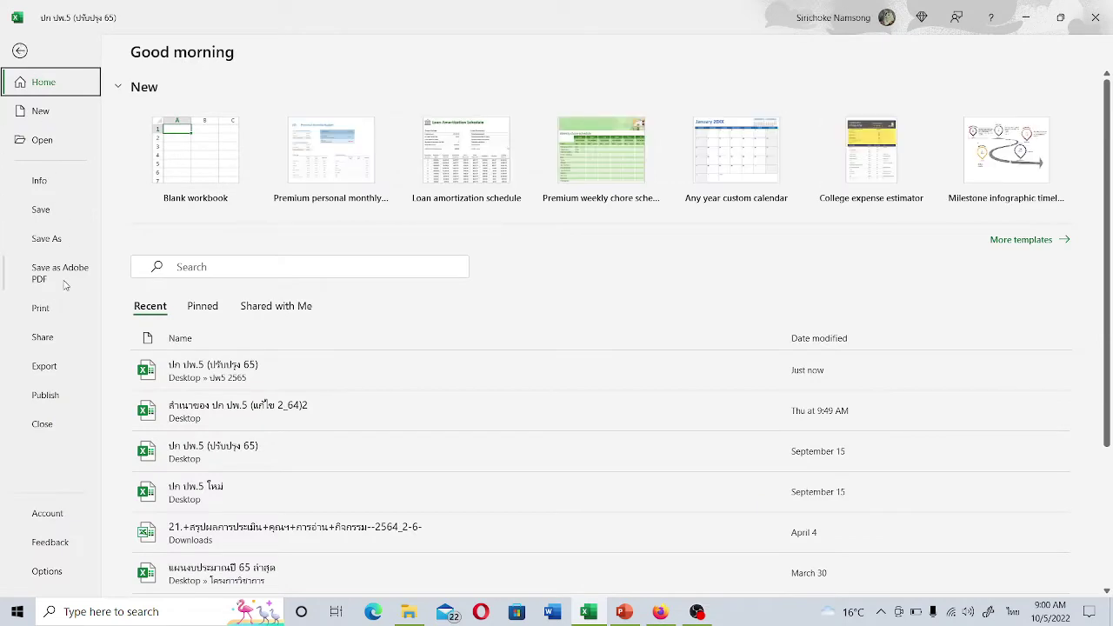
left_click(49, 372)
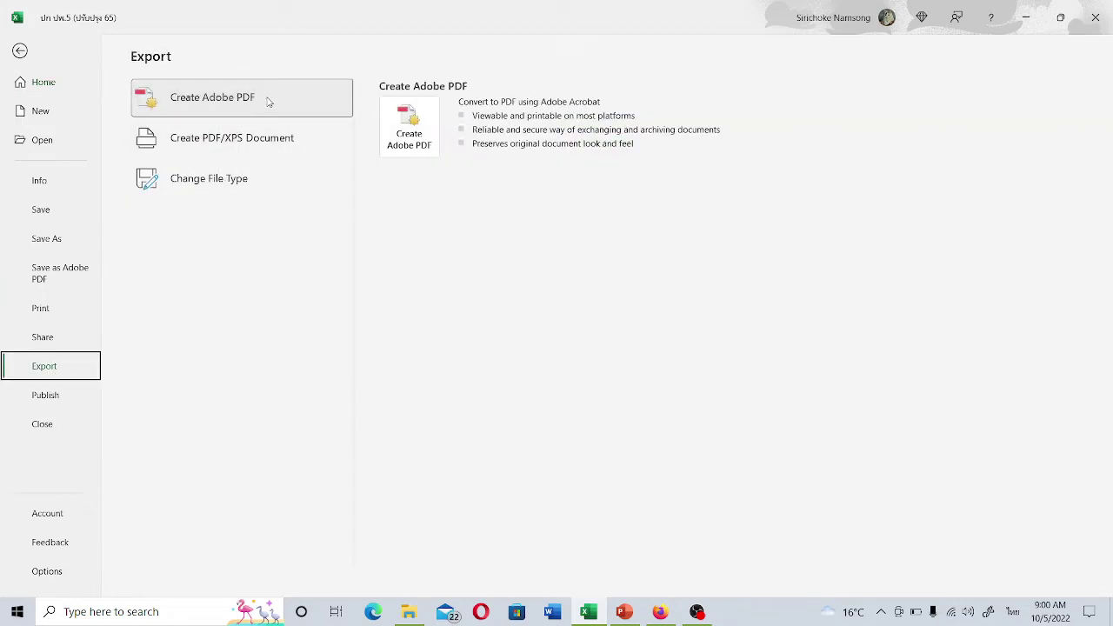
left_click(268, 102)
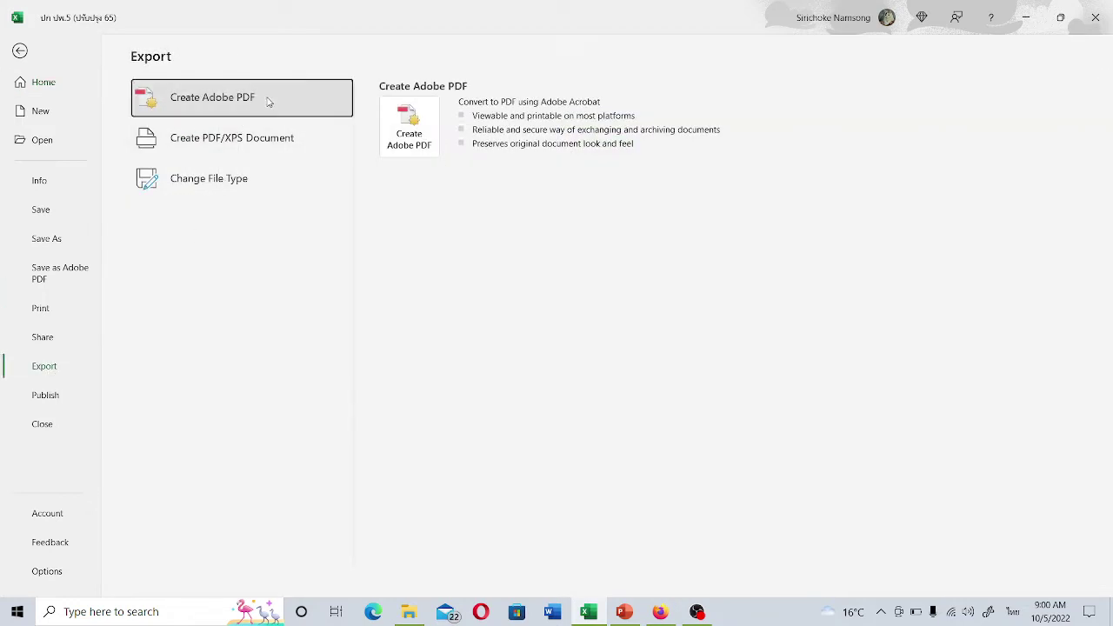
left_click(409, 137)
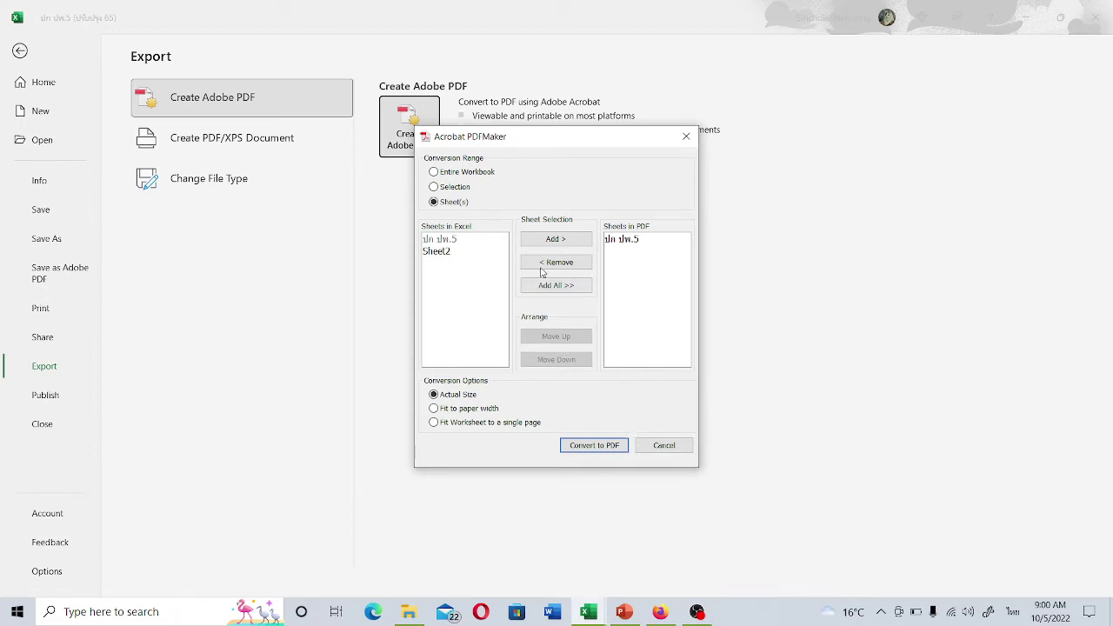
left_click(439, 188)
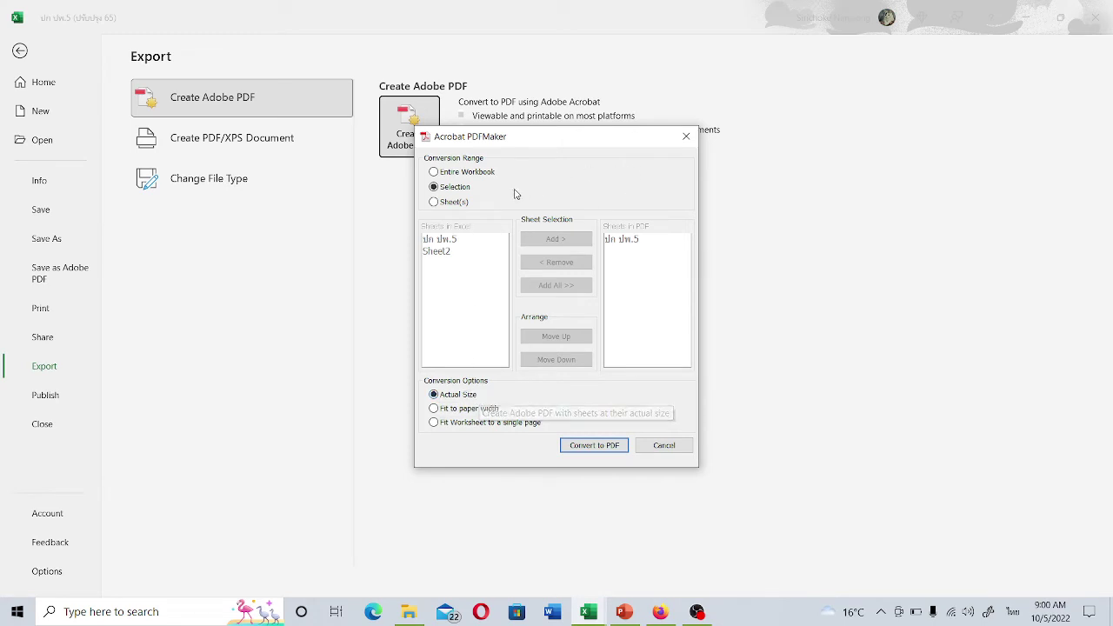
left_click(604, 450)
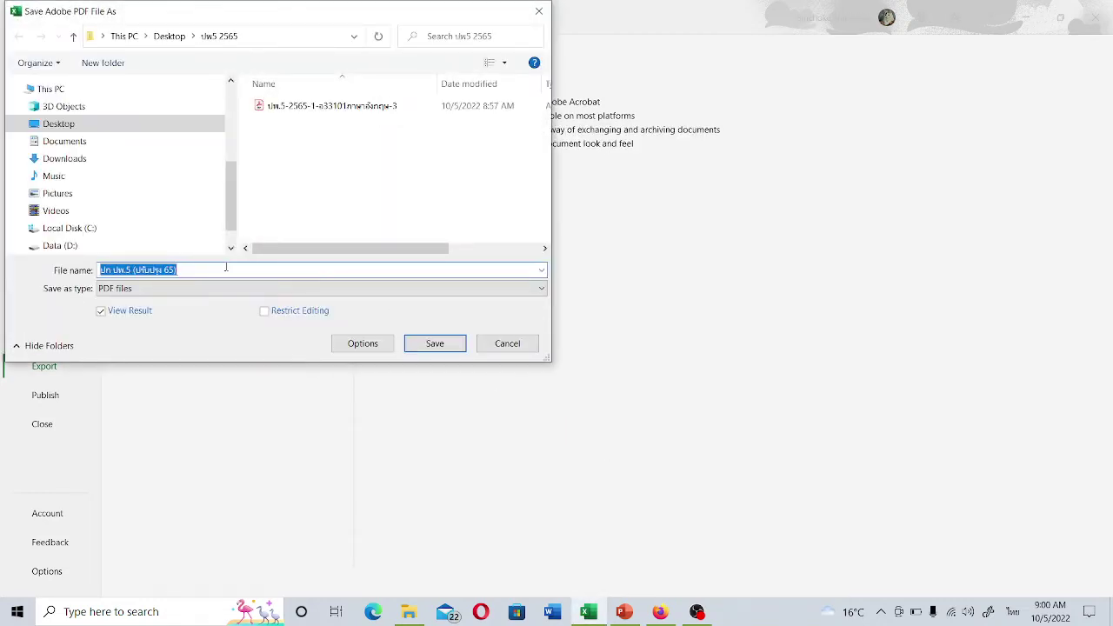
Name the PDF ปก ปพ.5 6-1 and save it in the ปพ5 2565 folder
left_click(182, 269)
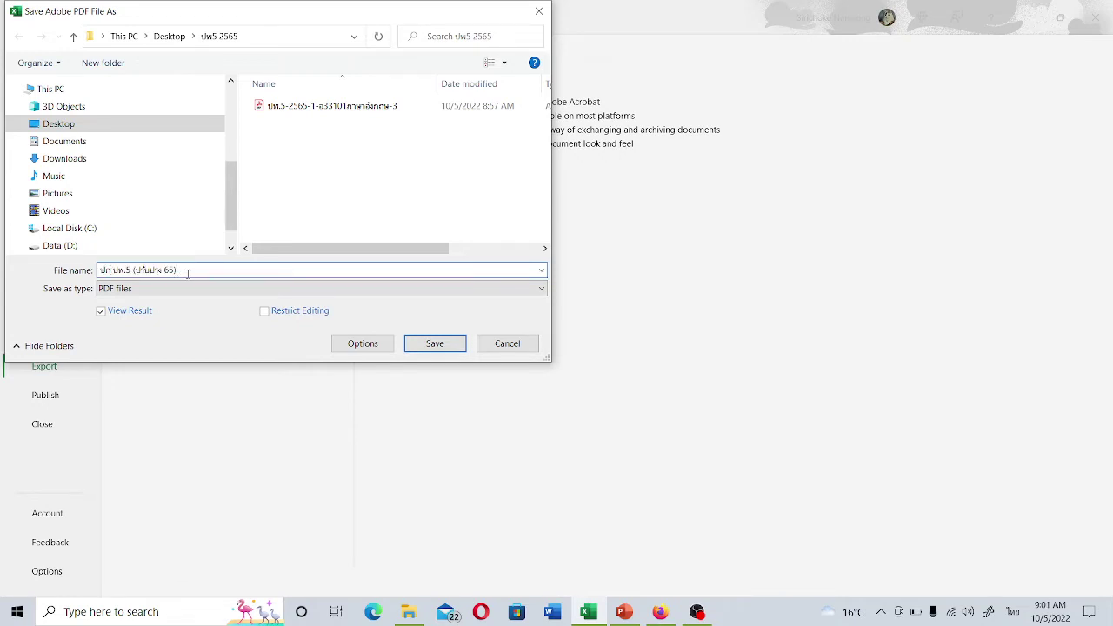
key("BackSpace")
key("BackSpace")
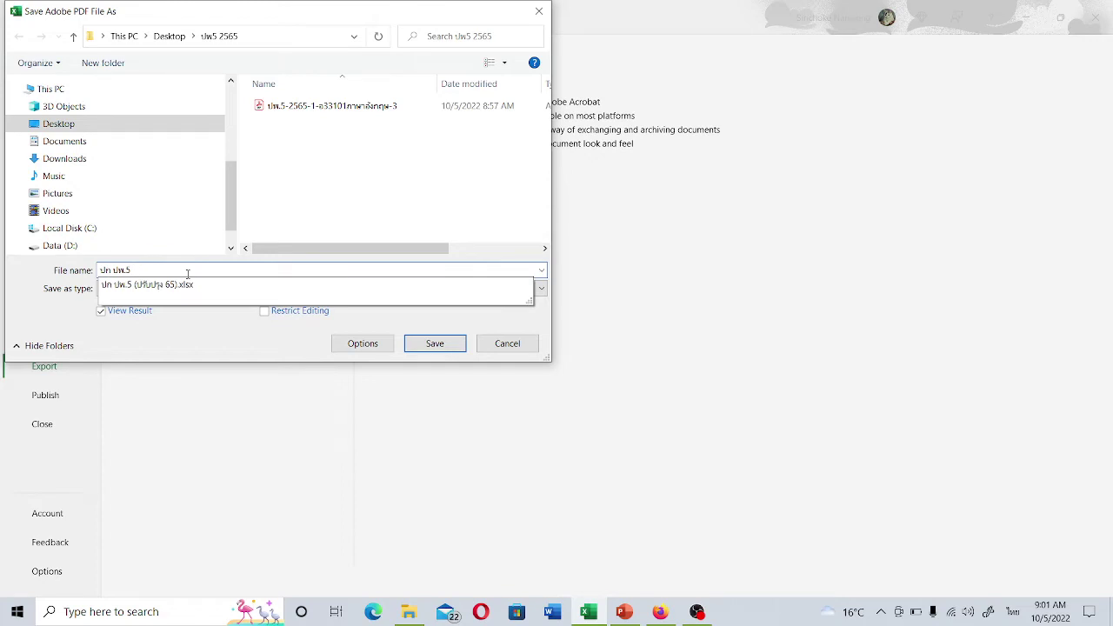
type("6-1")
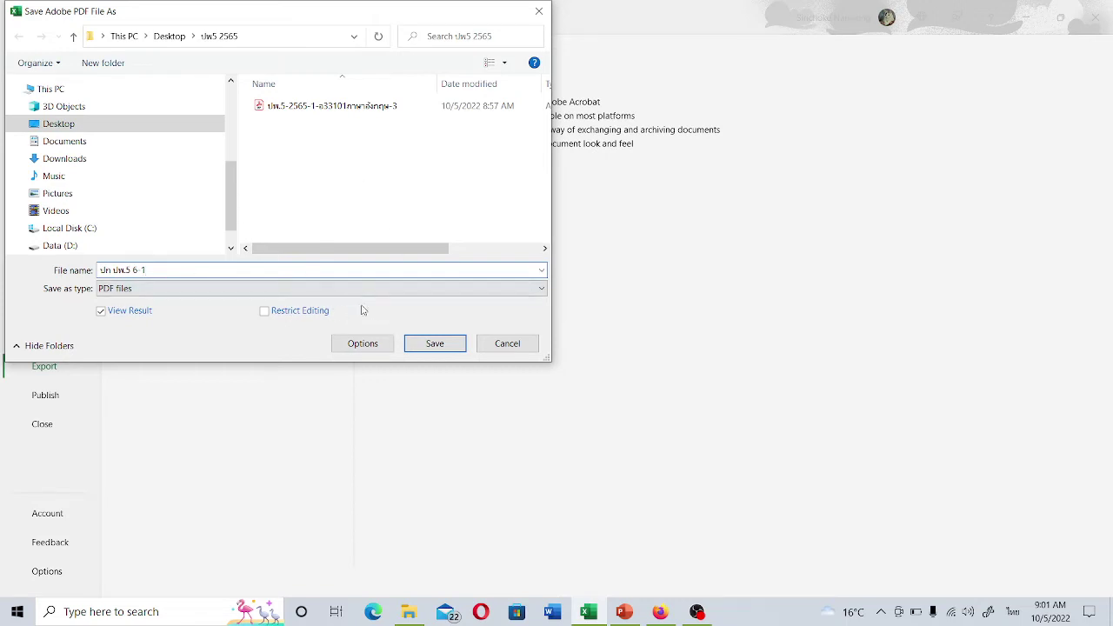
left_click(431, 346)
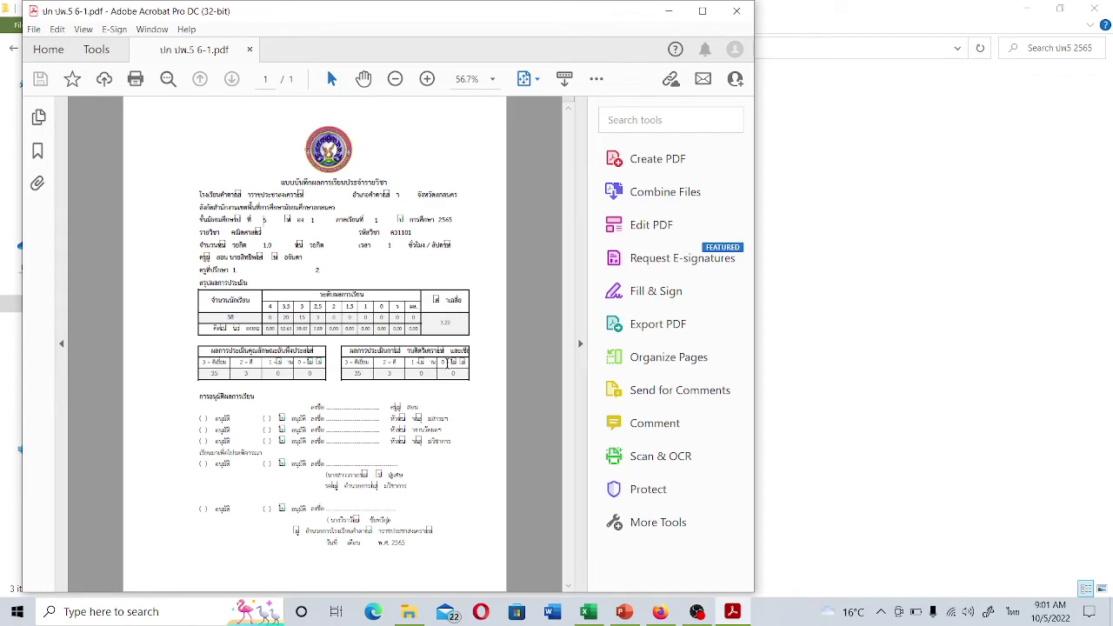
Check the Thai text in the exported cover PDF at full window size, then close it and switch back to the Excel cover workbook
left_click(703, 10)
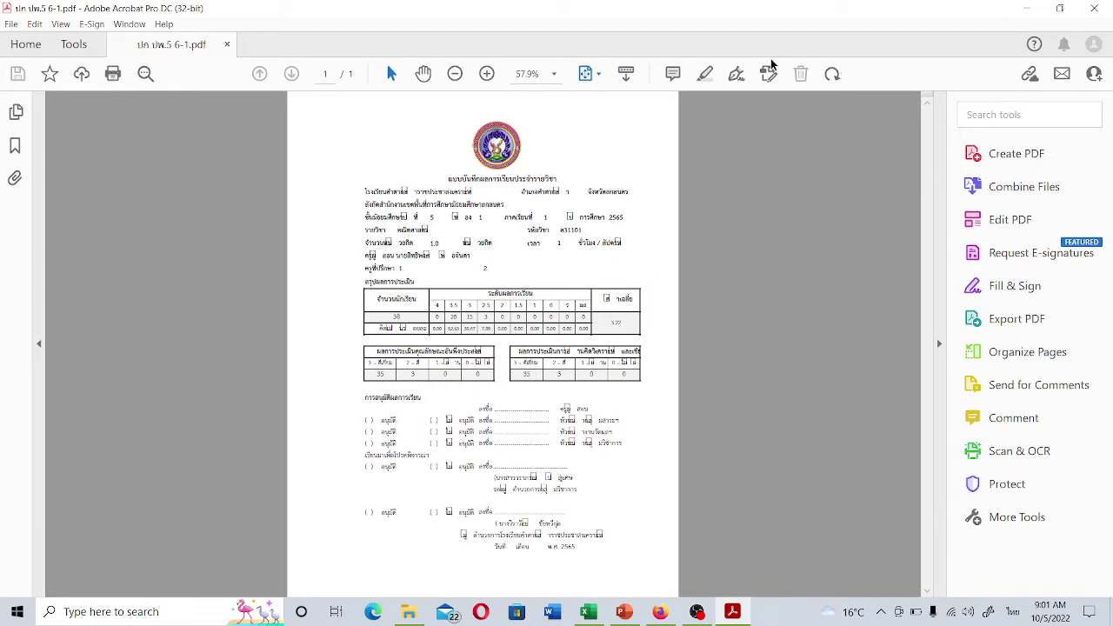
left_click(1099, 11)
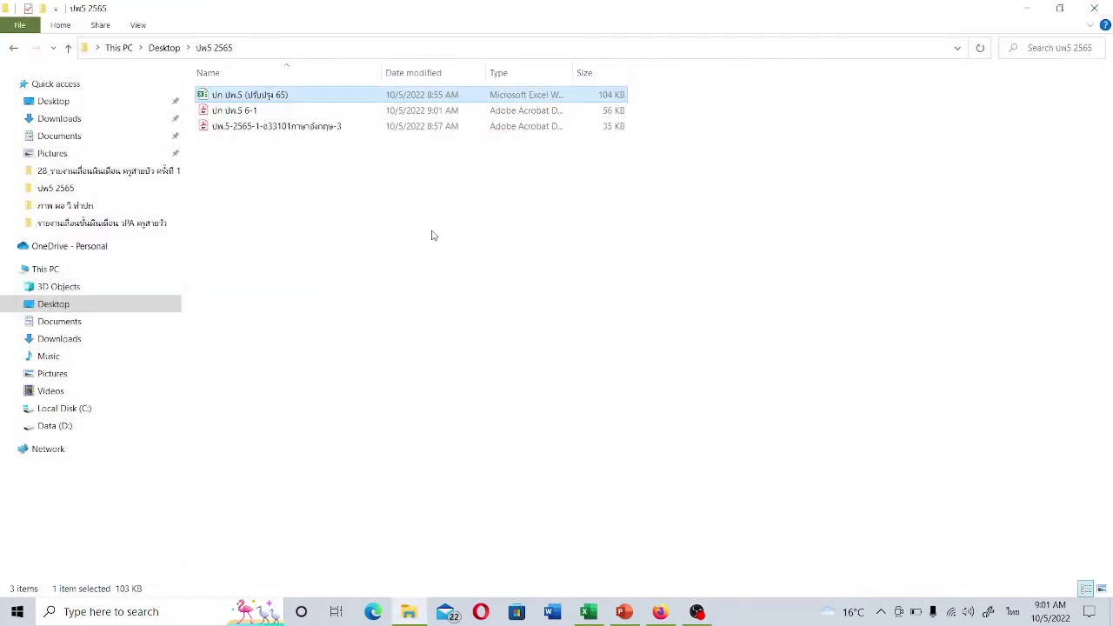
left_click(585, 614)
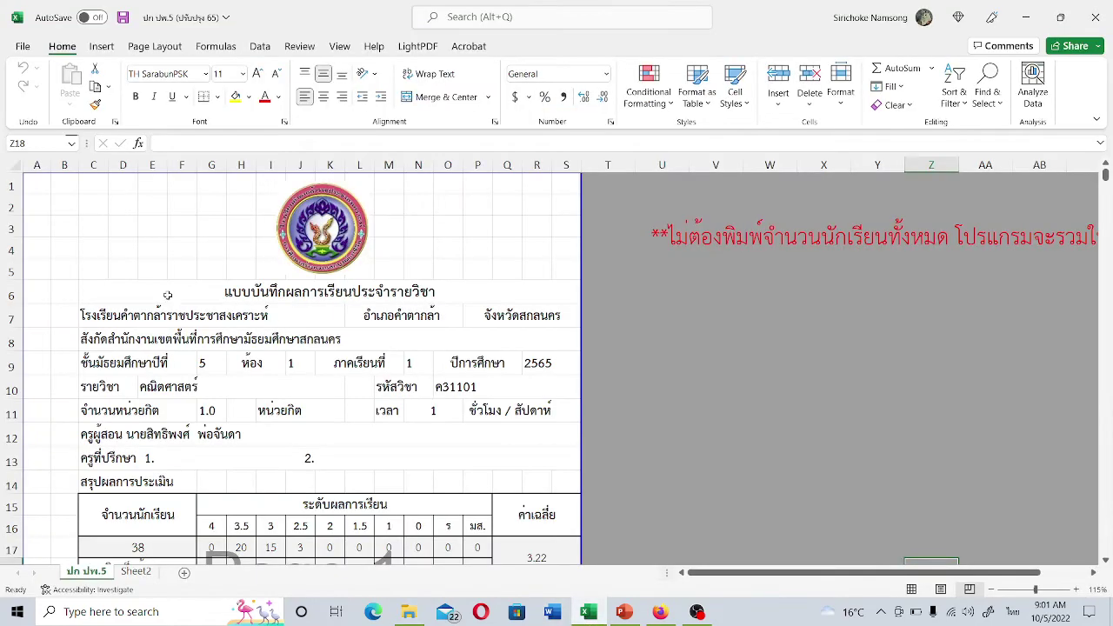
Change the font of the first two cover pages, A1:S74, to TH Sarabun New and check the first cover's text
left_click_drag(32, 176, 506, 528)
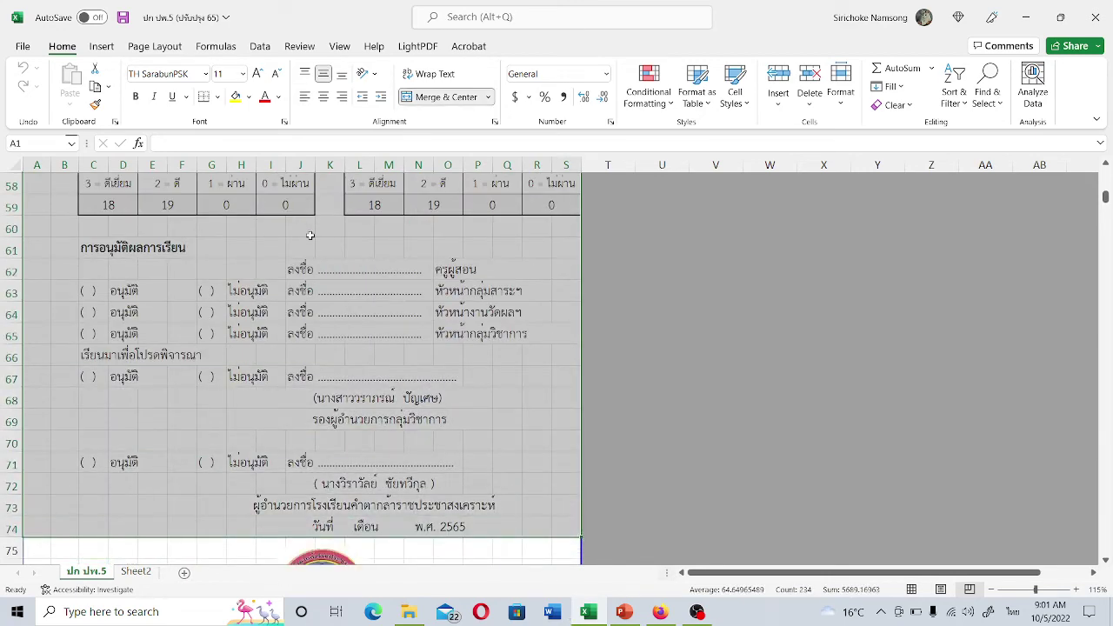
left_click(207, 75)
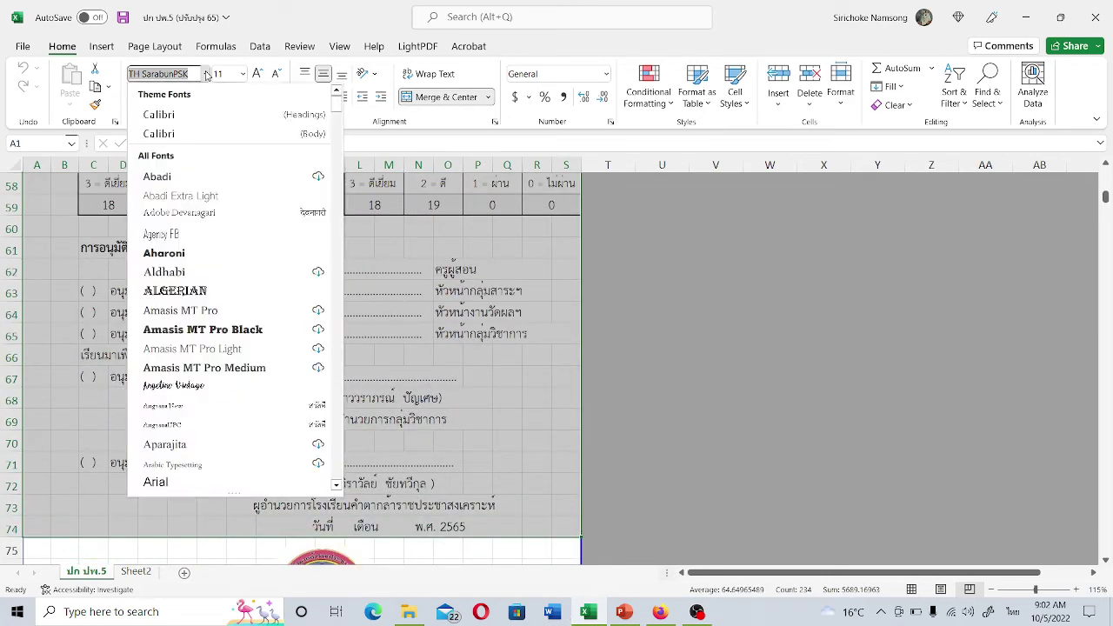
left_click(191, 78)
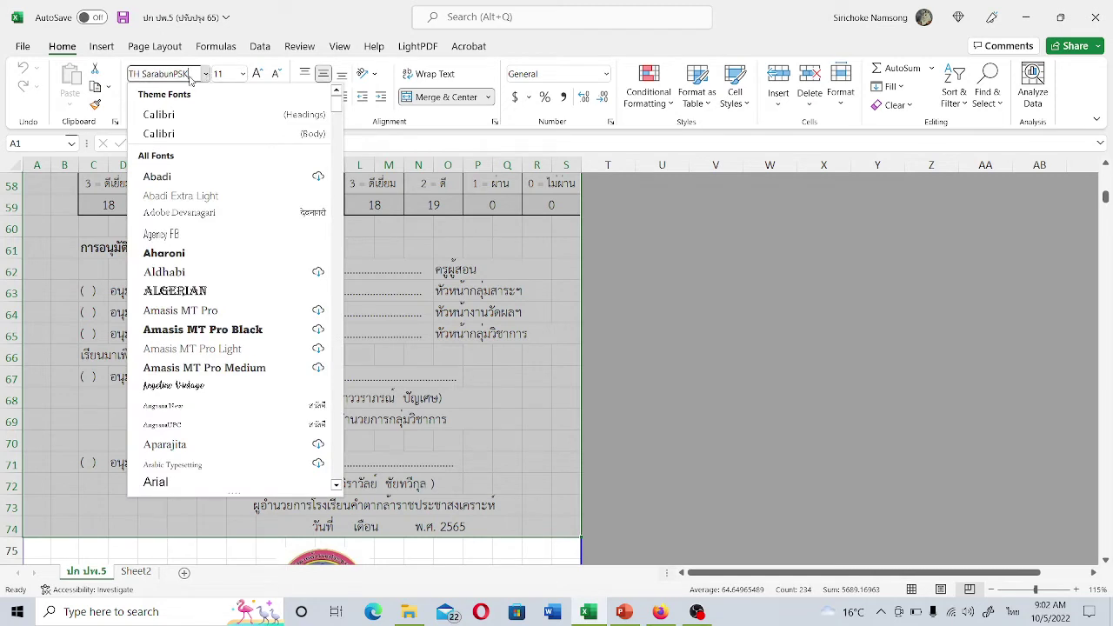
key("BackSpace")
key("BackSpace")
key("BackSpace")
key("BackSpace")
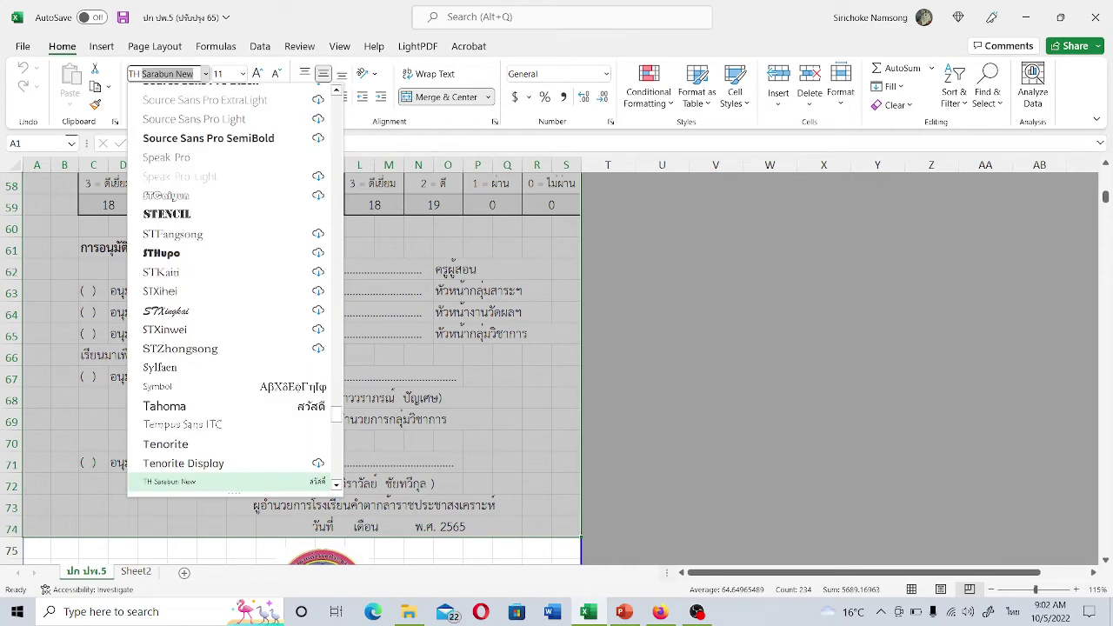
key("Return")
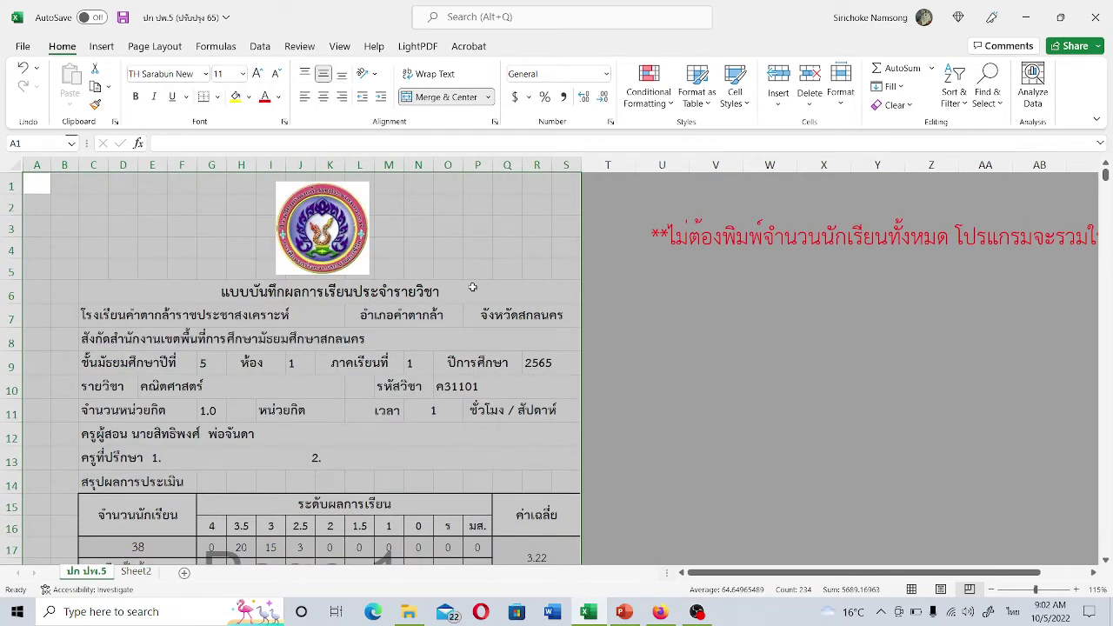
scroll(557, 404, "down", 6)
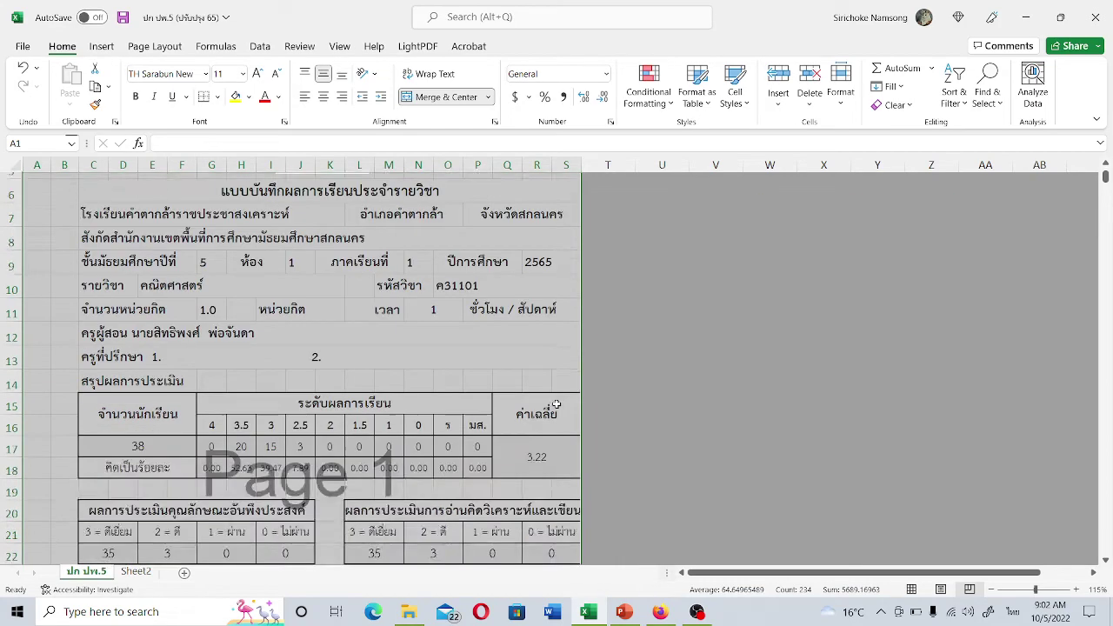
scroll(557, 403, "down", 2)
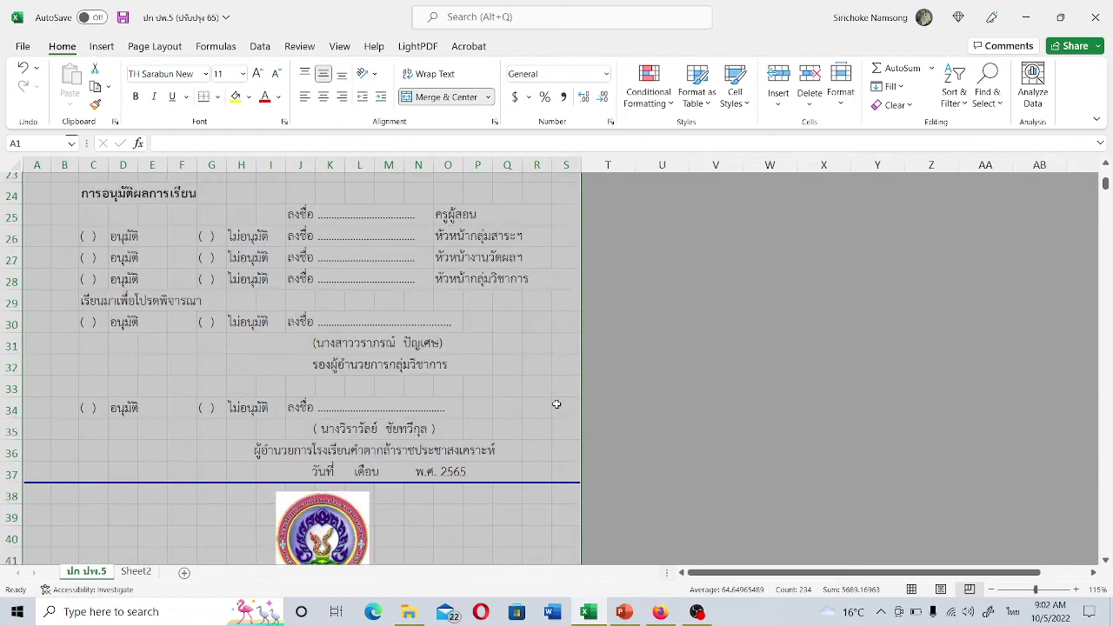
left_click(539, 326)
Convert the first cover page, A1:S37, to an Adobe PDF using the Selection range and actual size, saving the workbook first
scroll(521, 326, "up", 8)
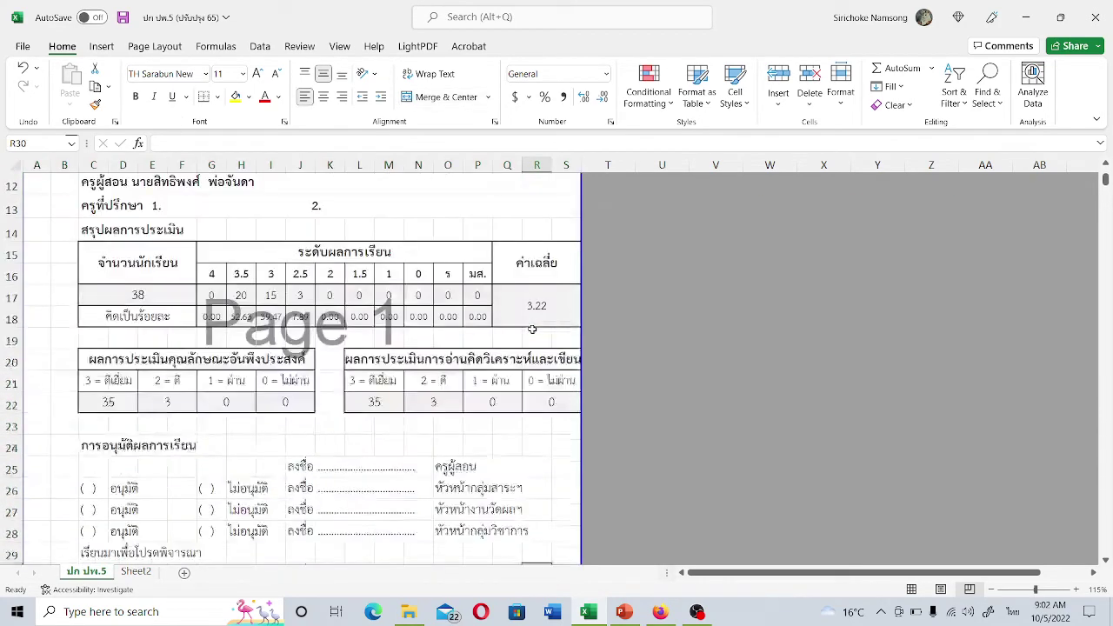
left_click_drag(45, 185, 482, 382)
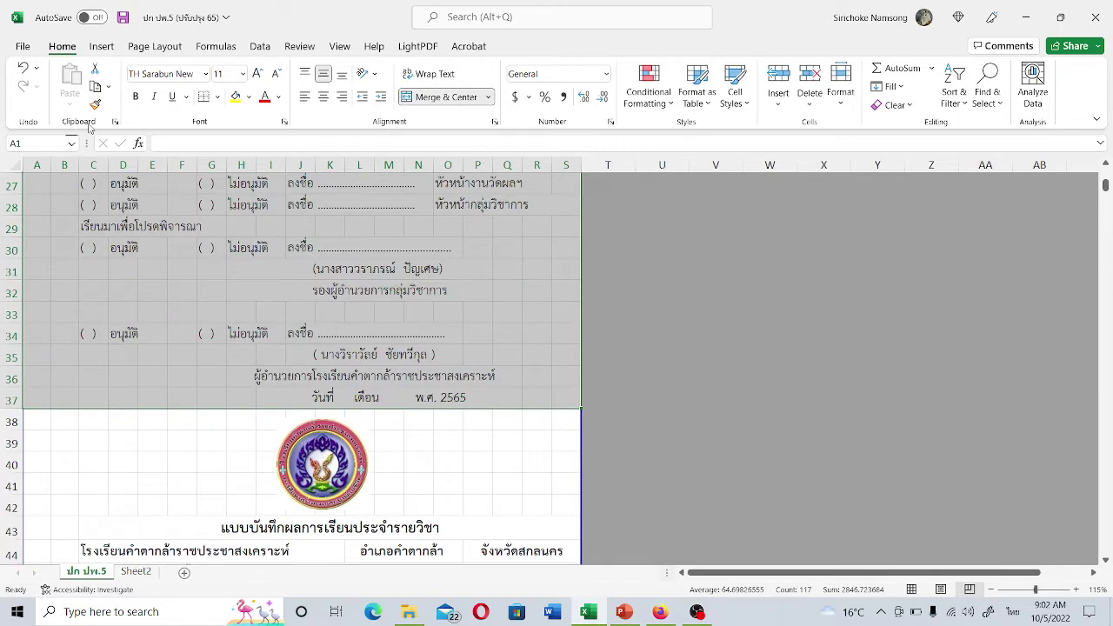
left_click(23, 46)
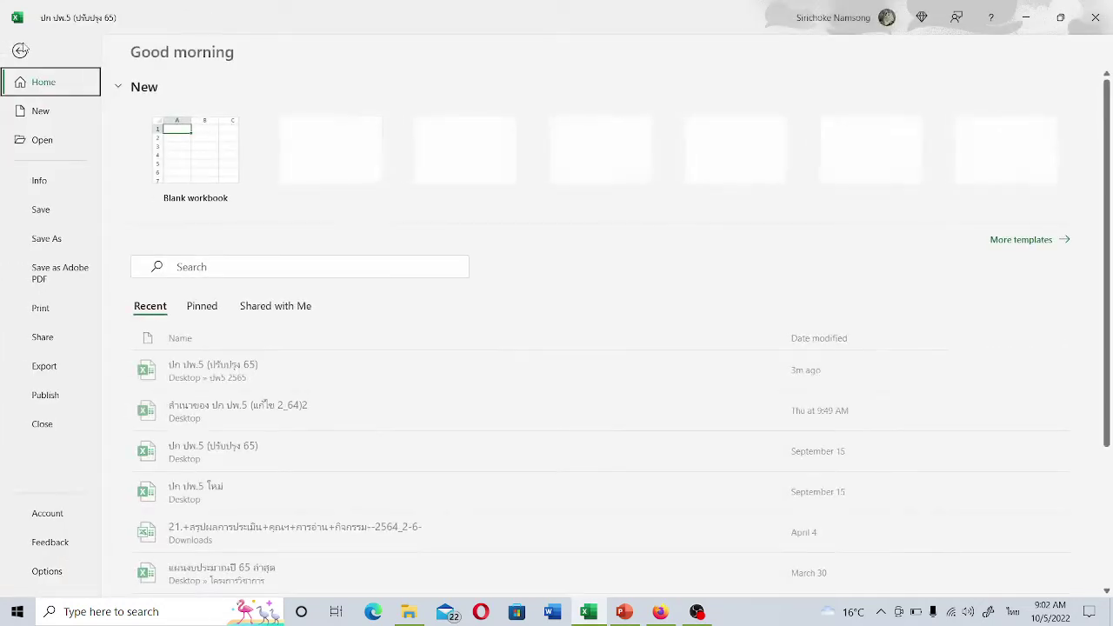
left_click(58, 368)
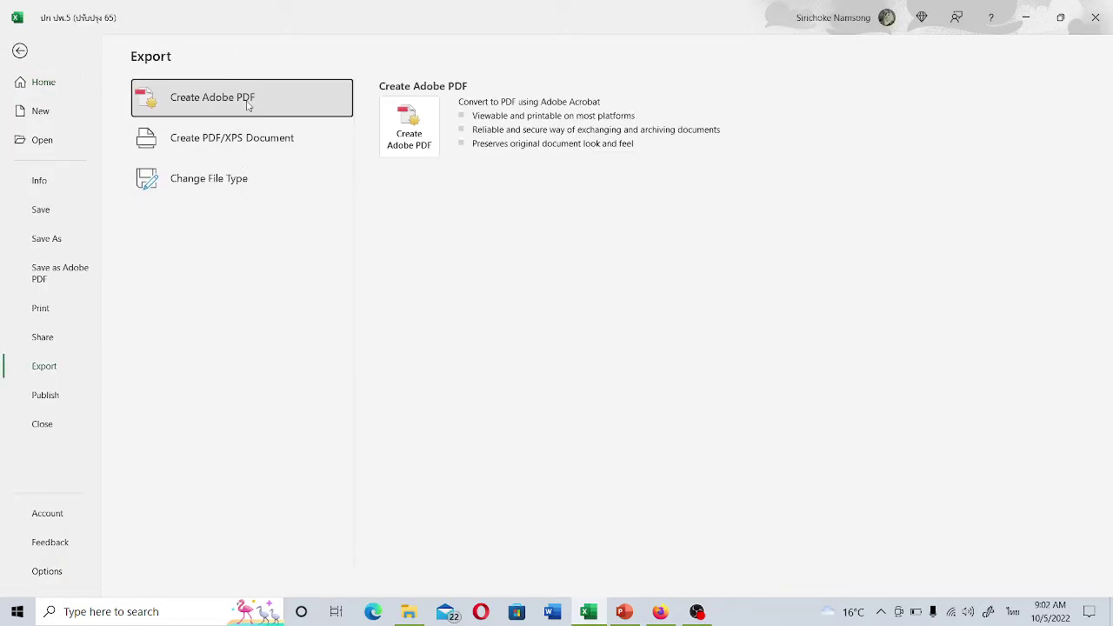
left_click(420, 141)
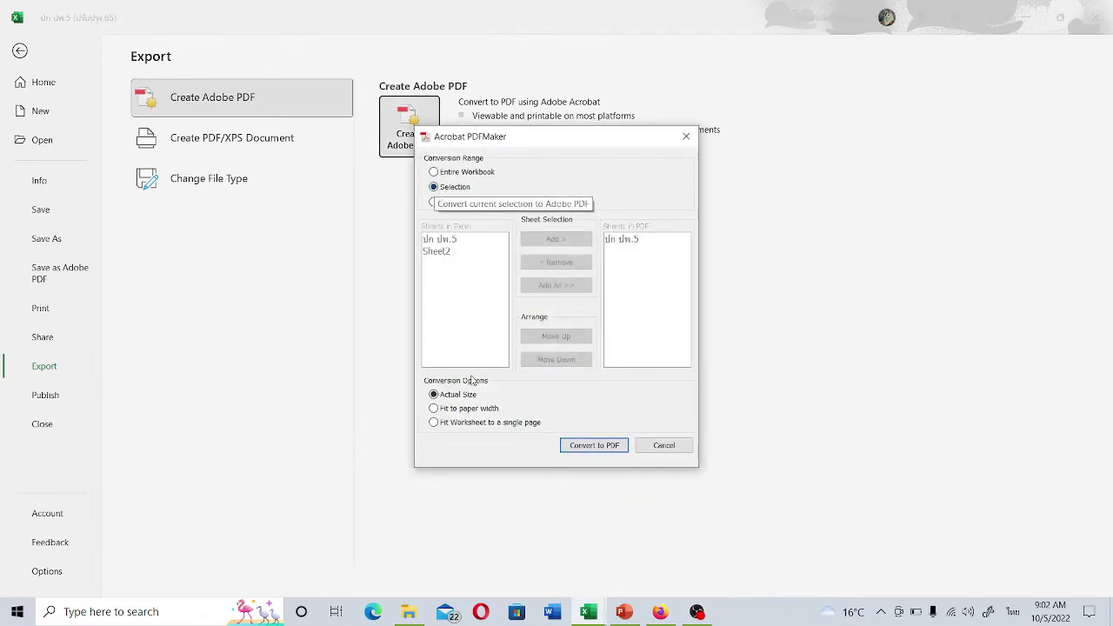
left_click(580, 445)
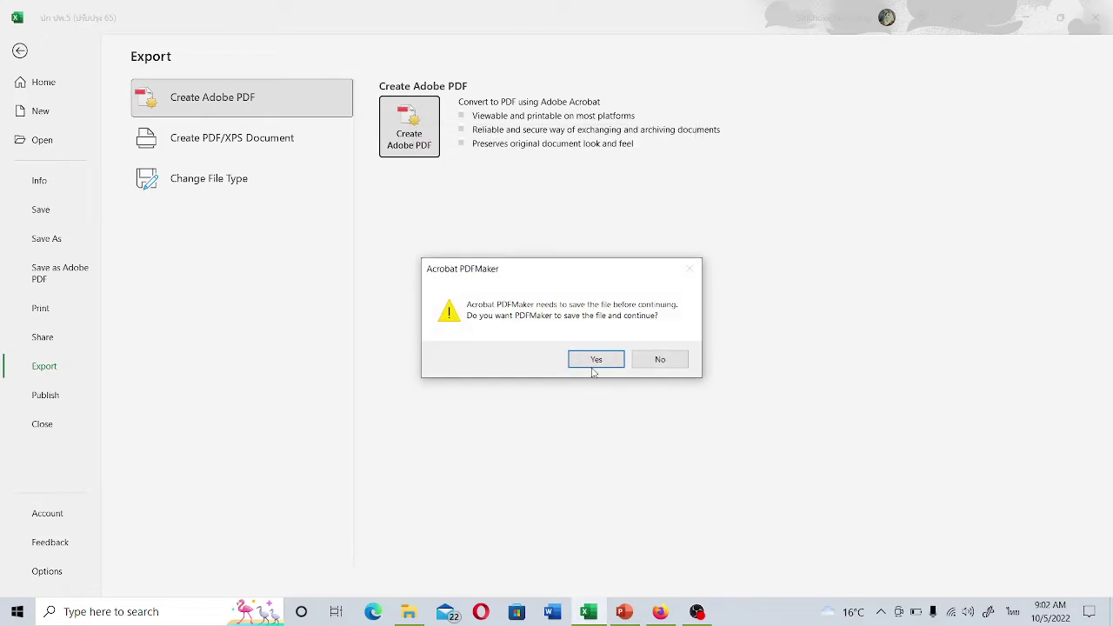
left_click(596, 360)
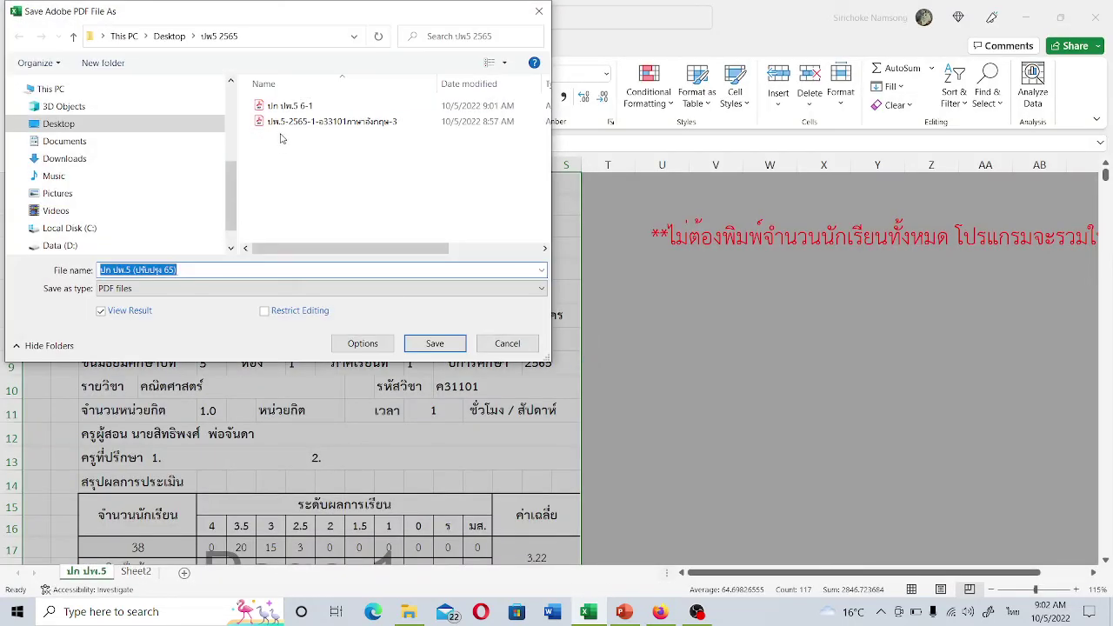
Save the PDF in the ปพ5 2565 folder, replacing the existing ปก ปพ.5 6-1 file
left_click(294, 111)
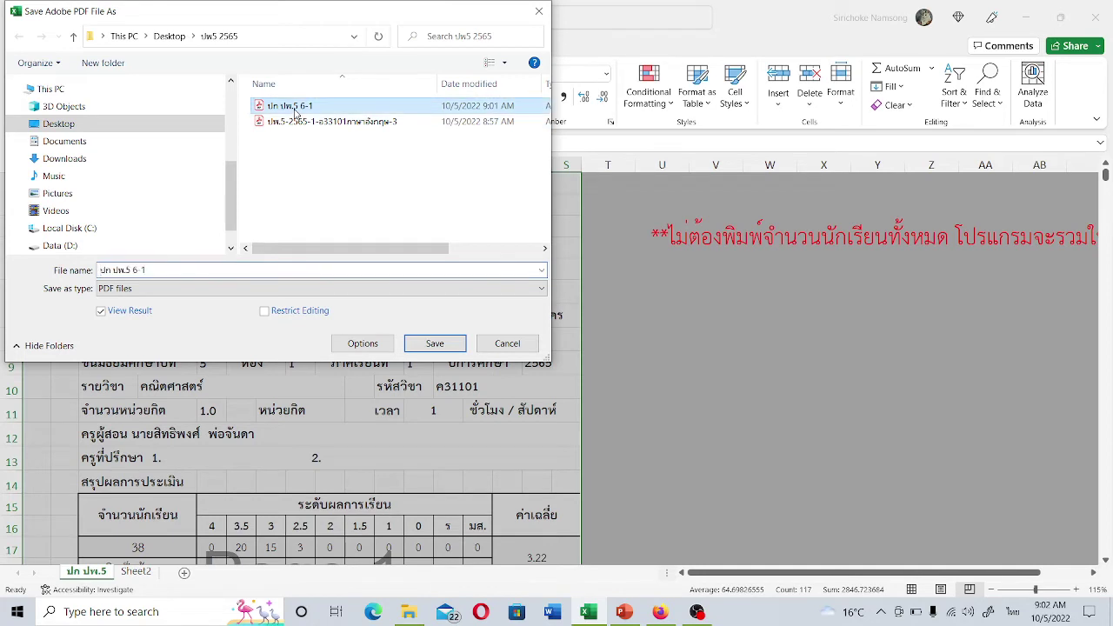
left_click(435, 345)
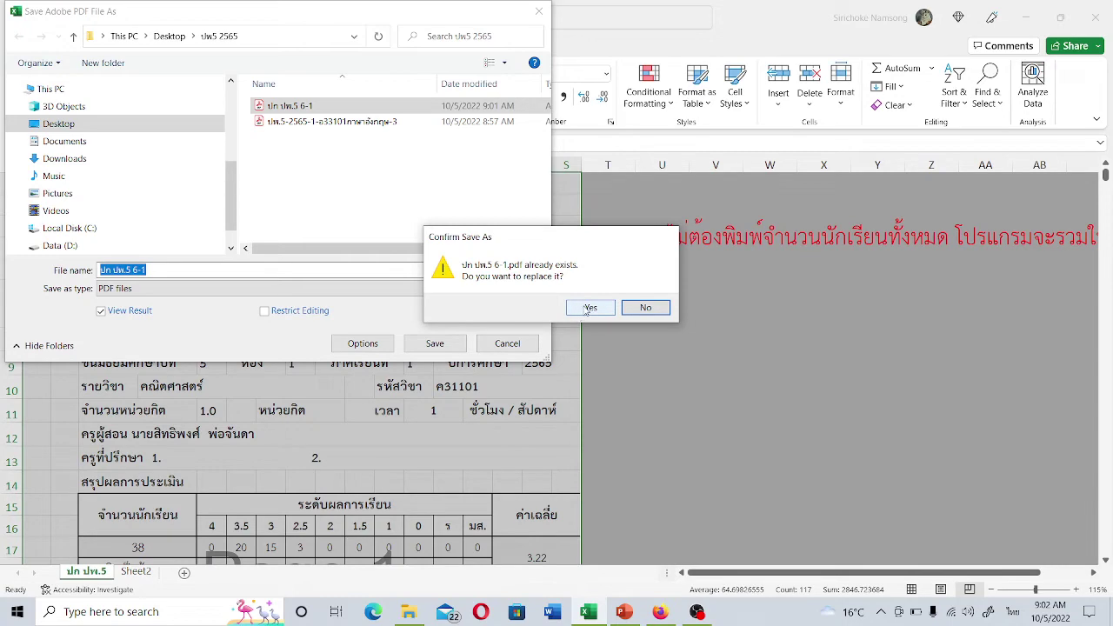
left_click(589, 310)
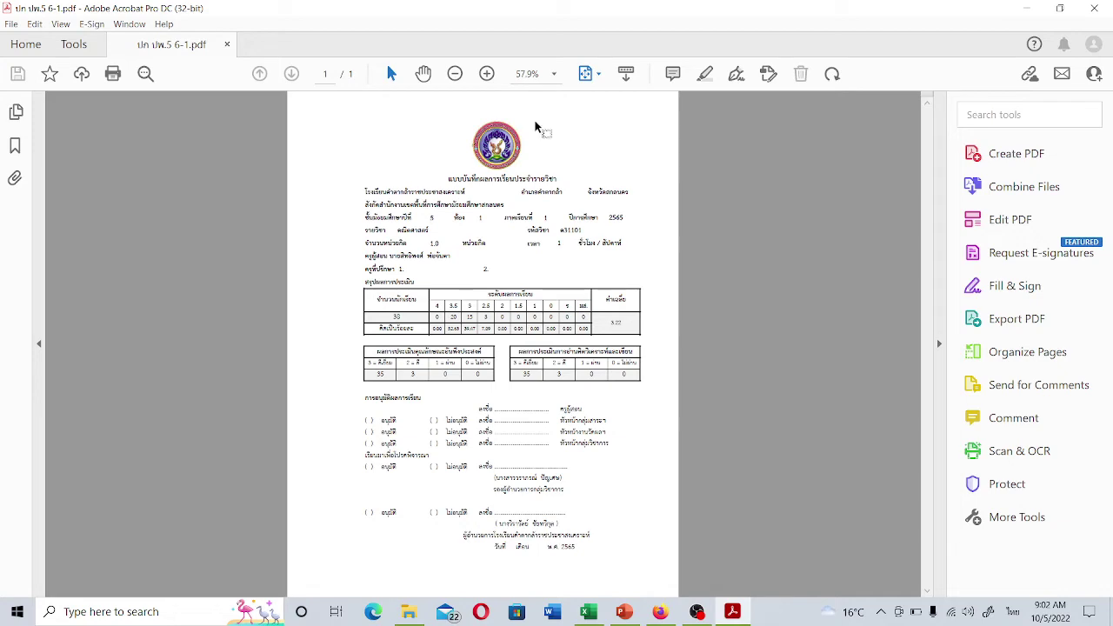
Examine the whole replaced cover PDF at 100% zoom, from the course details to the approval signatures, and close Acrobat
left_click(487, 74)
left_click(486, 74)
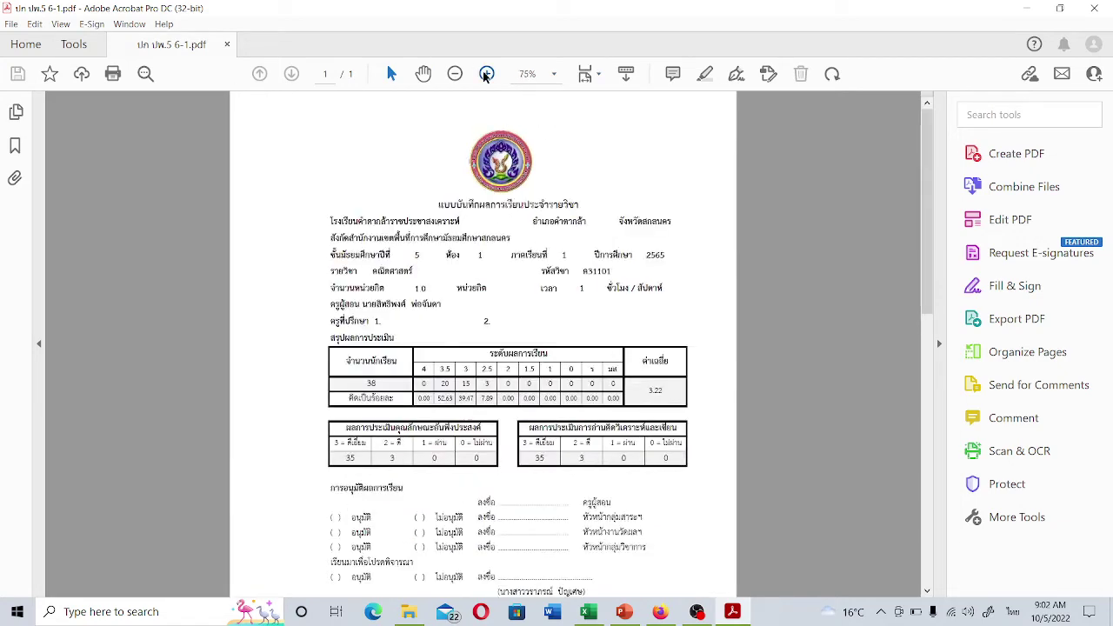
left_click(487, 74)
left_click_drag(932, 217, 939, 458)
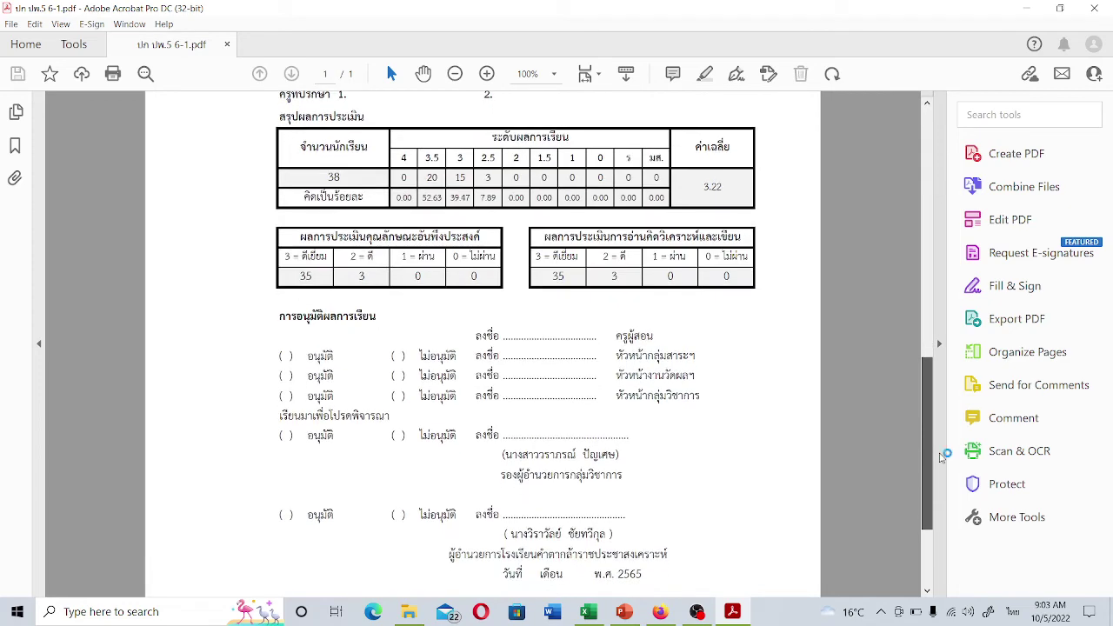
left_click_drag(939, 459, 915, 540)
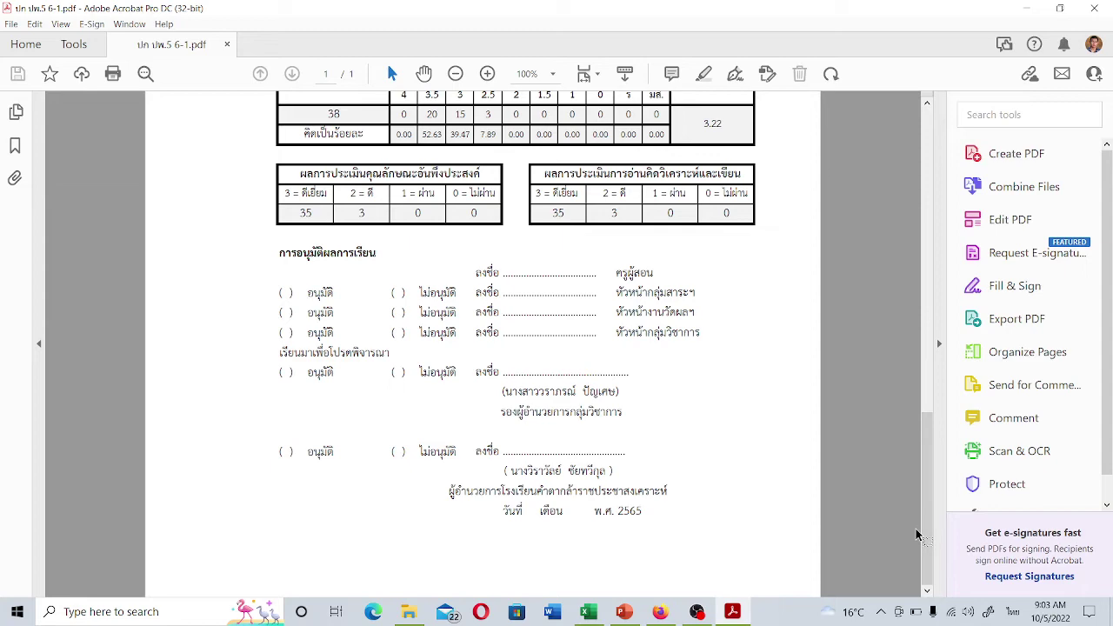
scroll(921, 522, "up", 5)
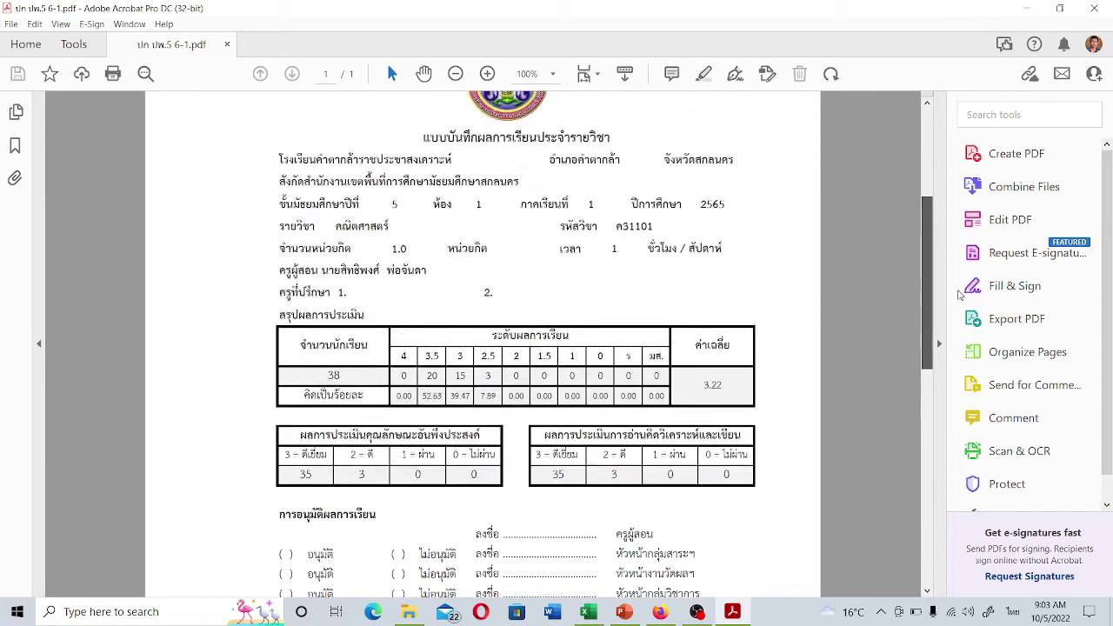
scroll(917, 452, "down", 5)
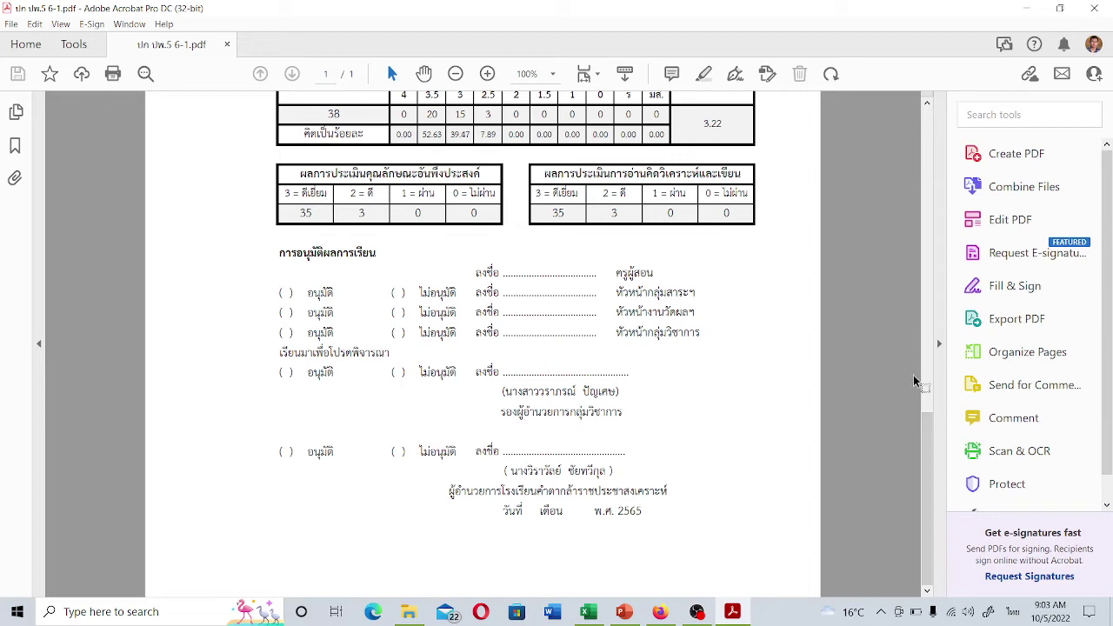
left_click_drag(927, 434, 924, 129)
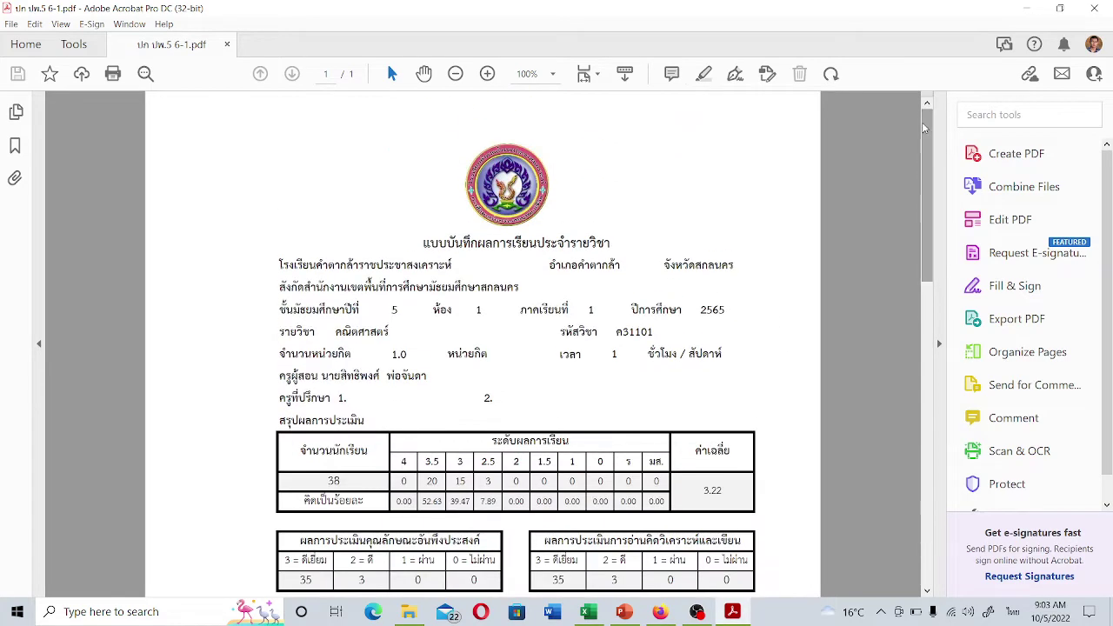
left_click(226, 47)
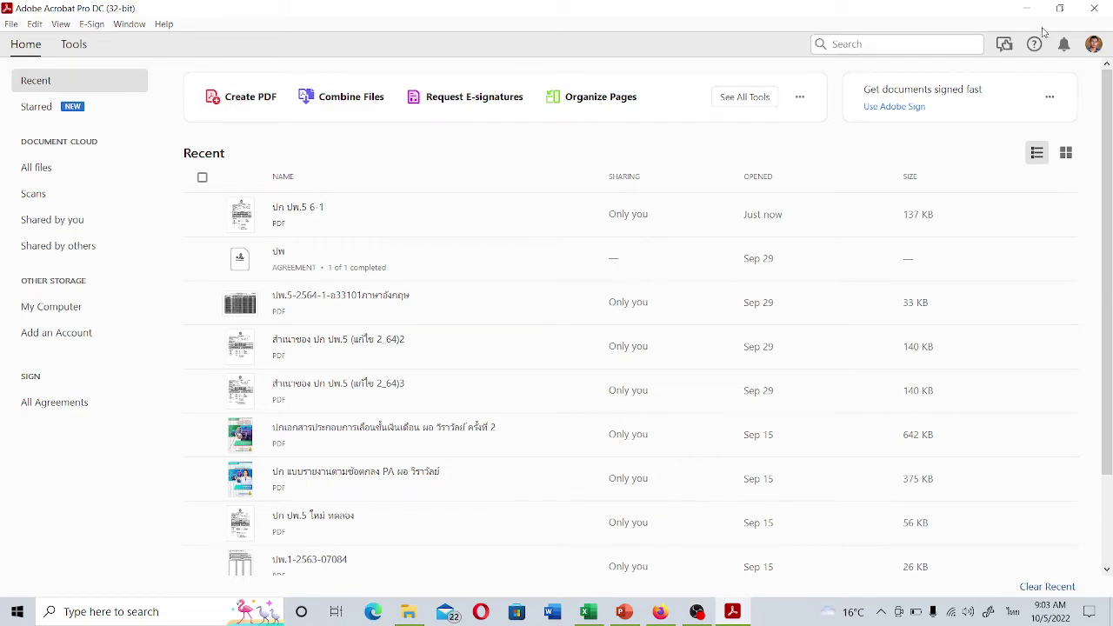
left_click(1095, 9)
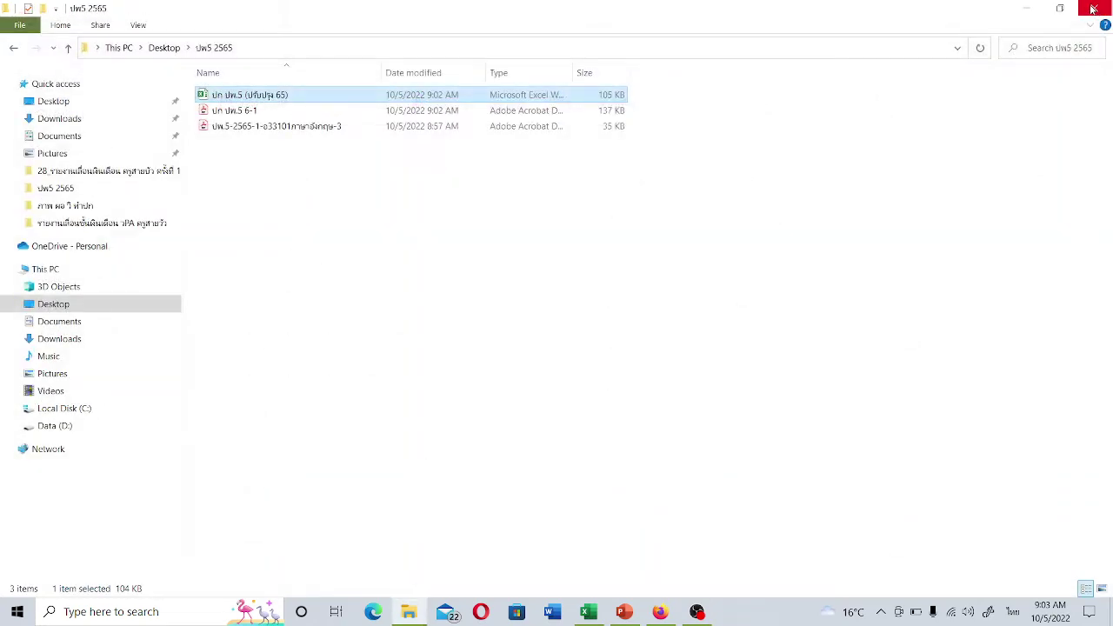
Clear the desktop by minimizing the folder and browser windows and closing the cover workbook and the presentation without saving
left_click(1024, 12)
left_click(1098, 16)
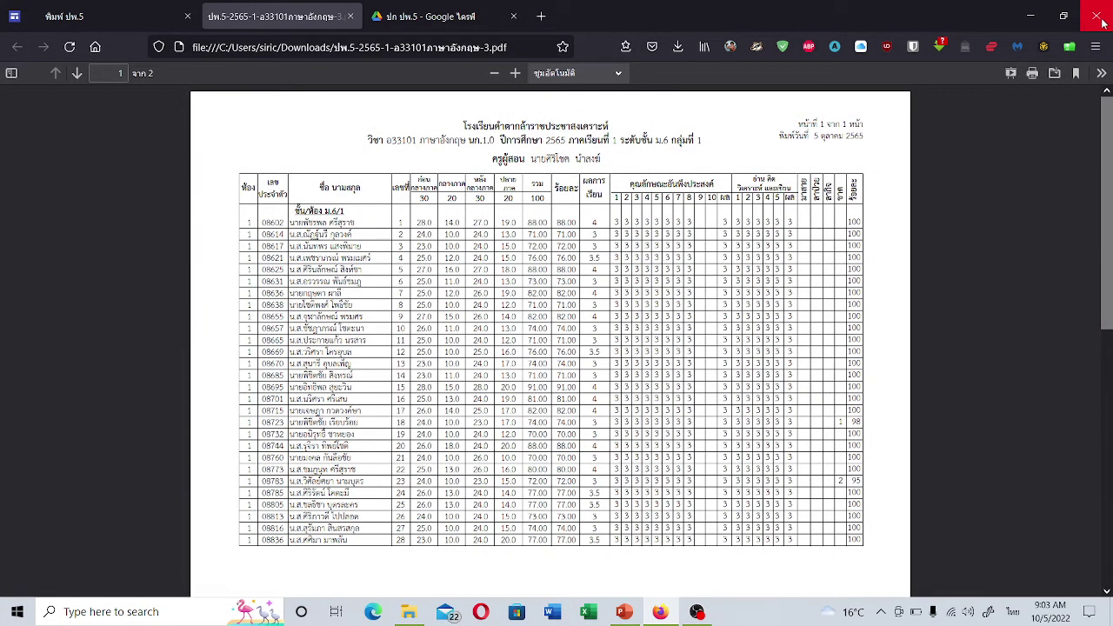
left_click(1032, 16)
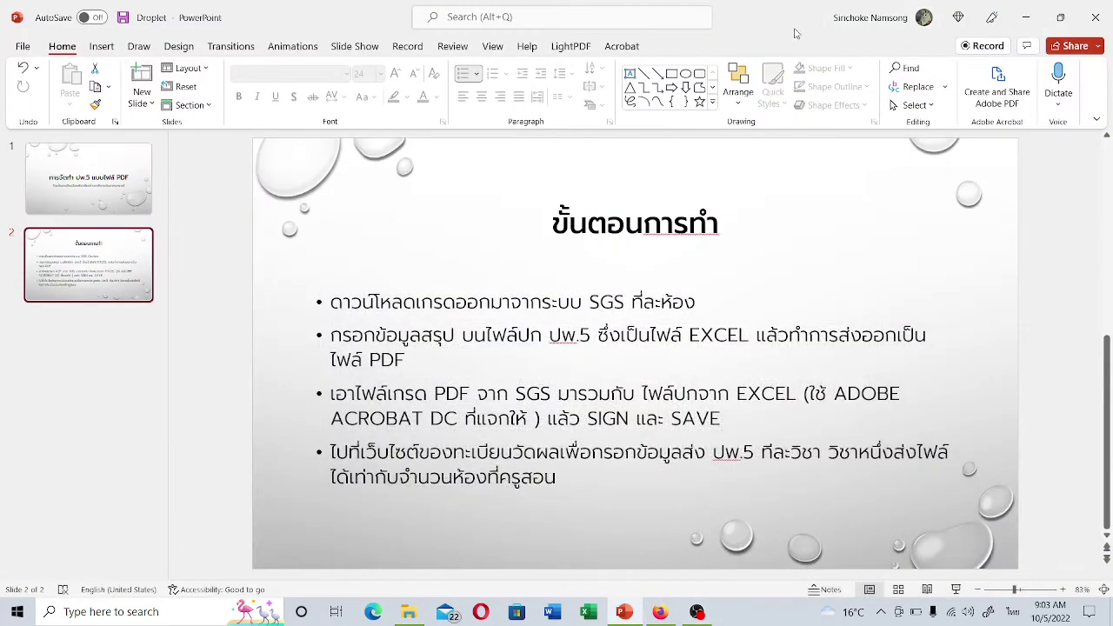
left_click(1093, 17)
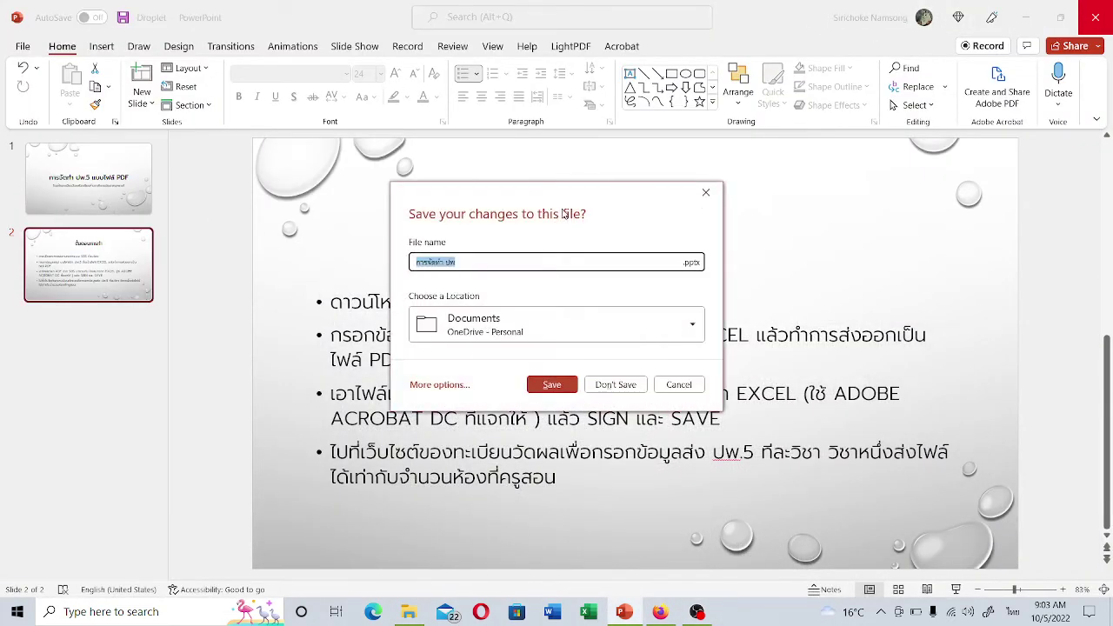
left_click(612, 388)
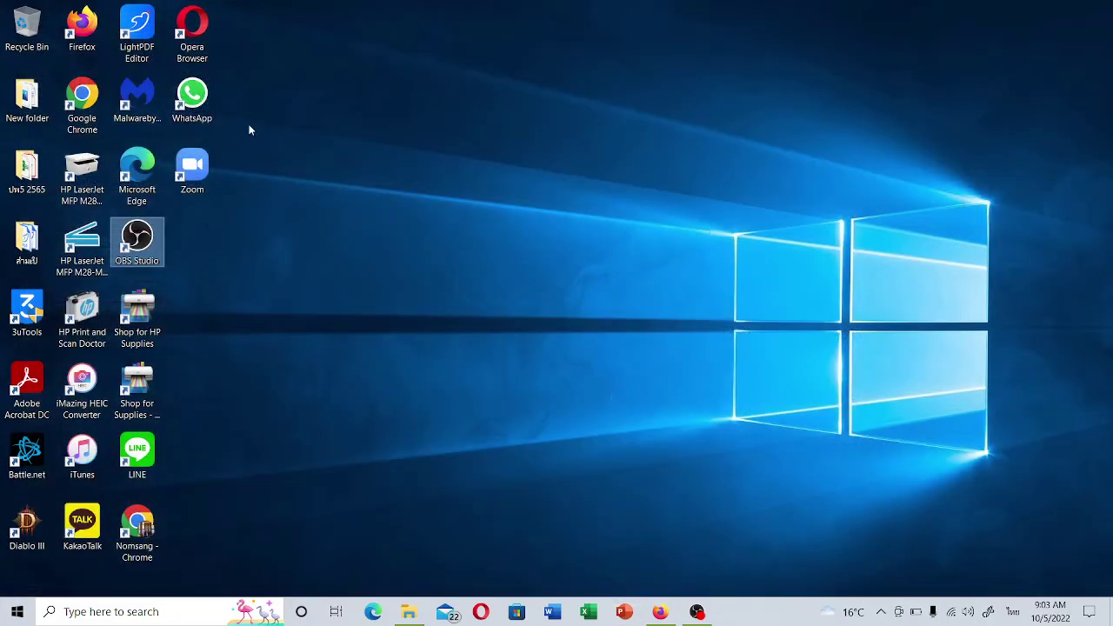
Start Adobe Acrobat DC from the desktop and open its full set of tools
left_click(33, 383)
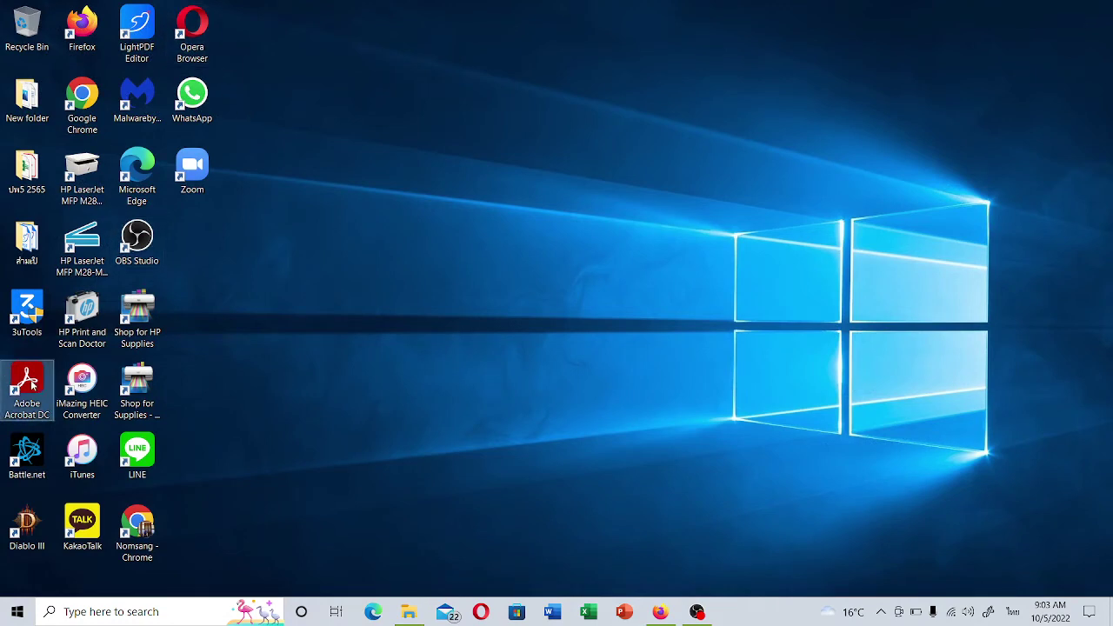
double_click(33, 384)
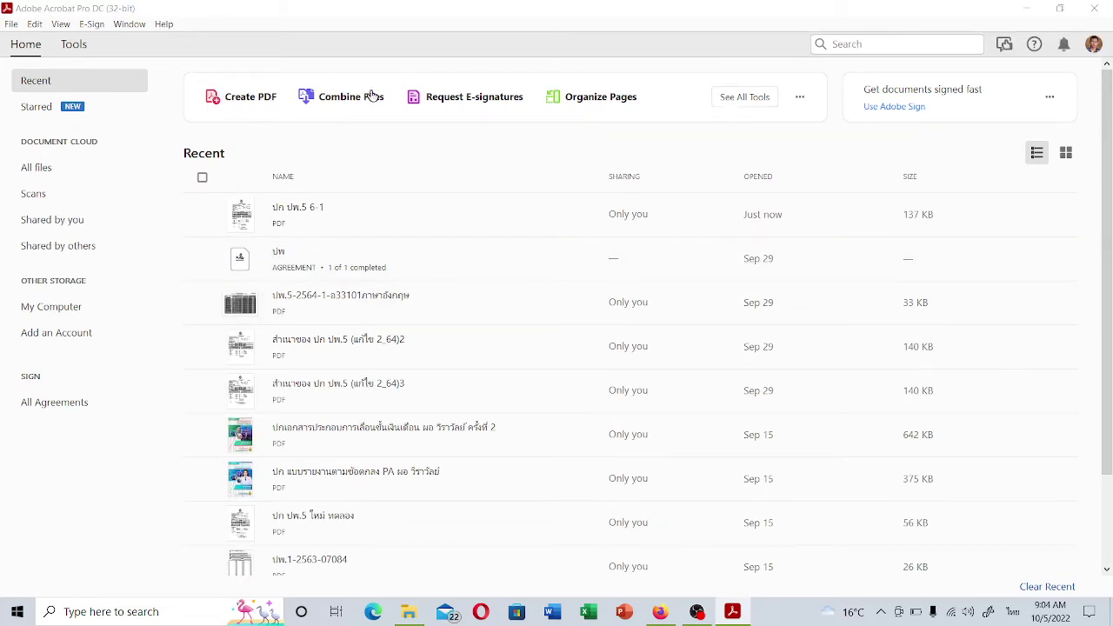
left_click(738, 101)
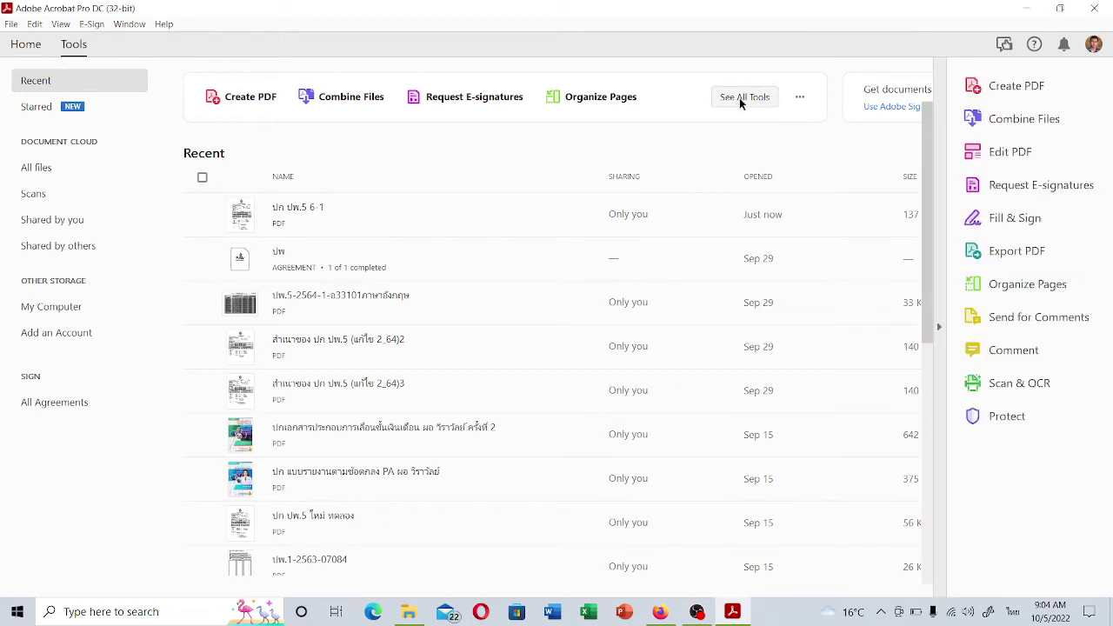
Look through the available PDF tools and open Combine Files
scroll(668, 244, "down", 1)
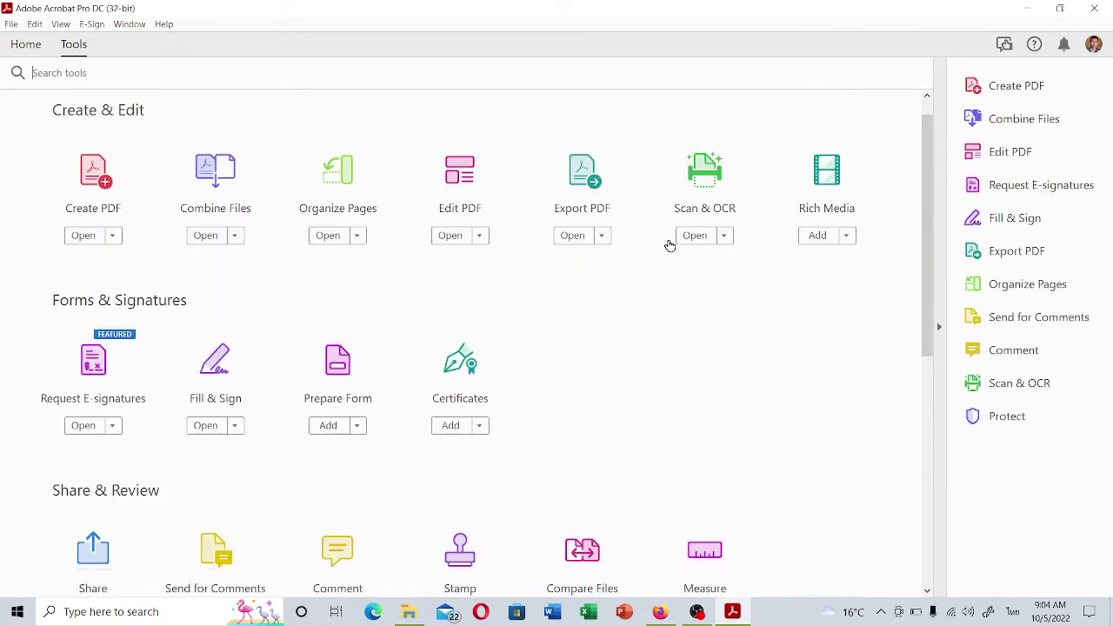
scroll(667, 243, "down", 2)
scroll(668, 244, "up", 3)
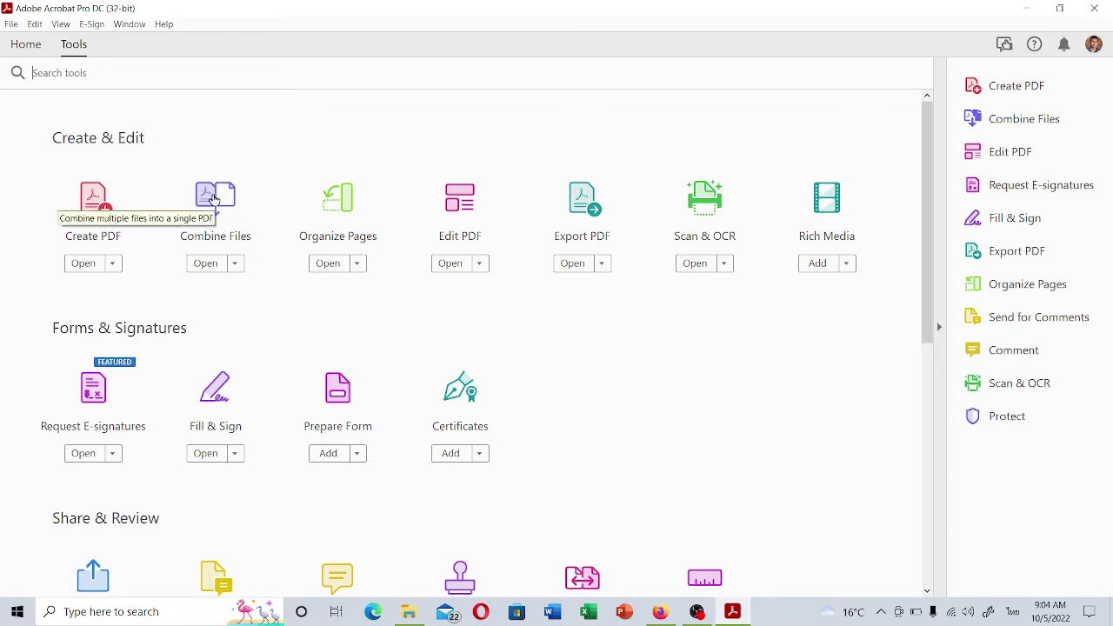
left_click(214, 199)
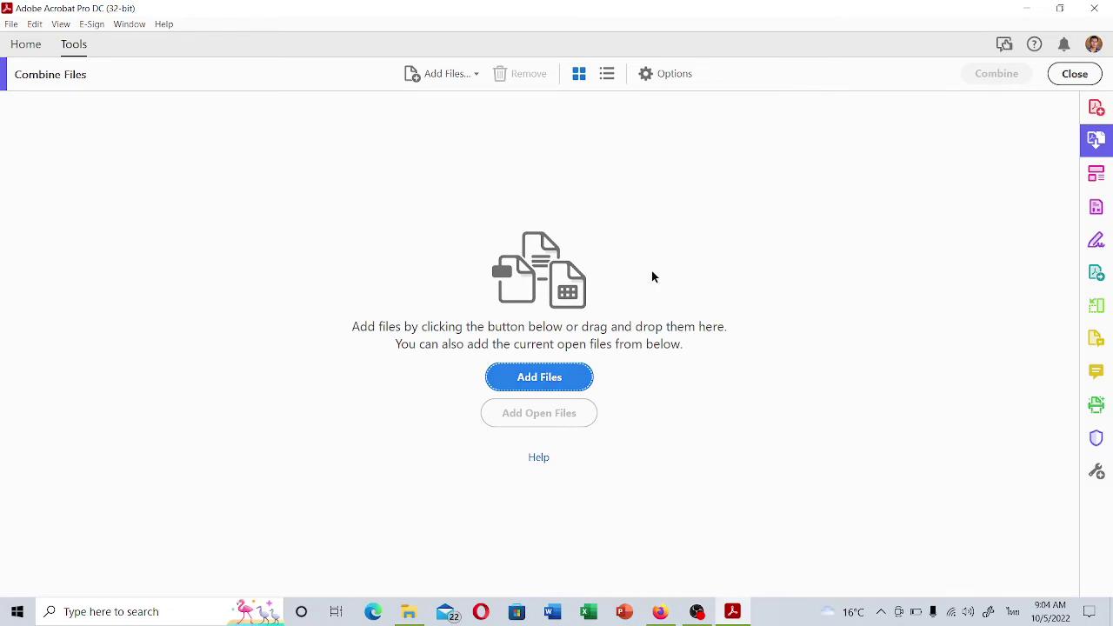
Open the ปพ5 2565 folder from the desktop and arrange its window beside a reduced Acrobat window, keeping the Combine Files area in view
left_click(1061, 8)
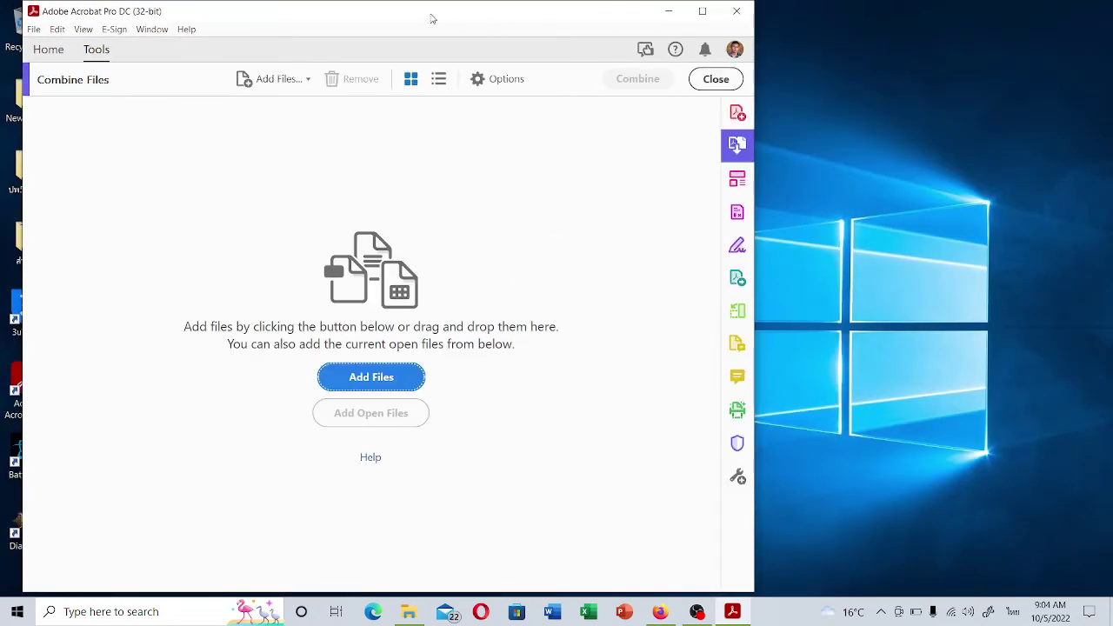
left_click_drag(432, 18, 710, 25)
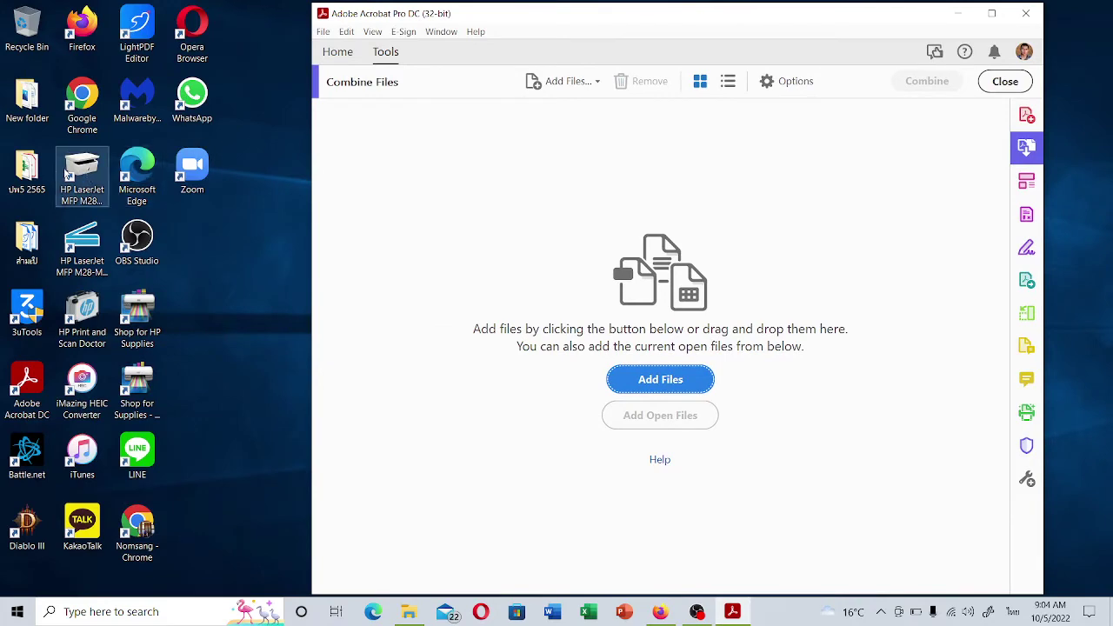
double_click(26, 169)
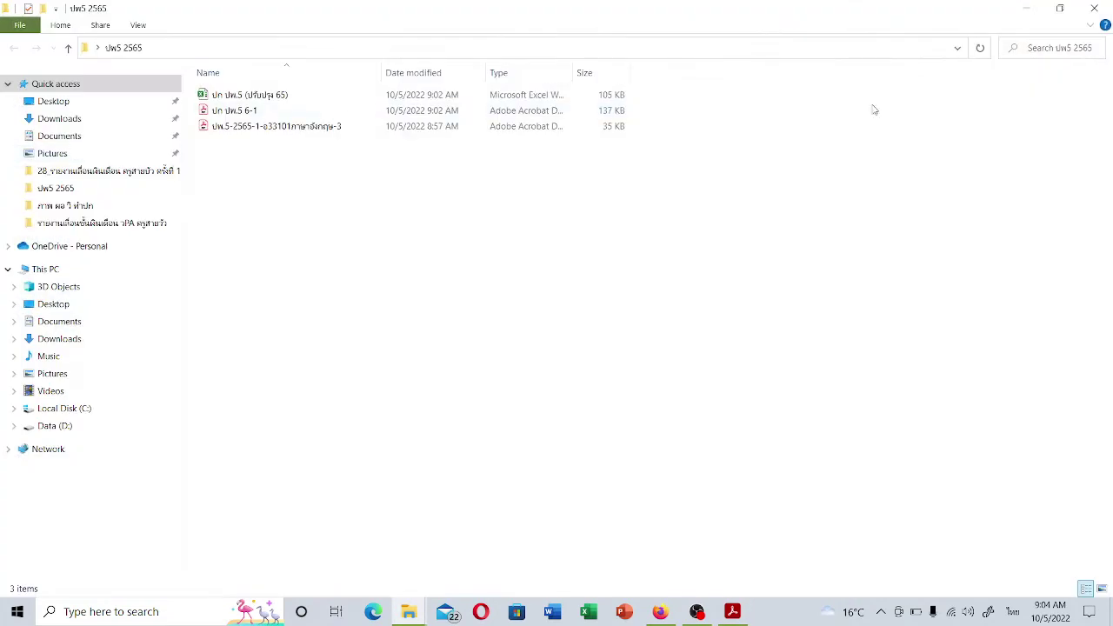
left_click(1060, 8)
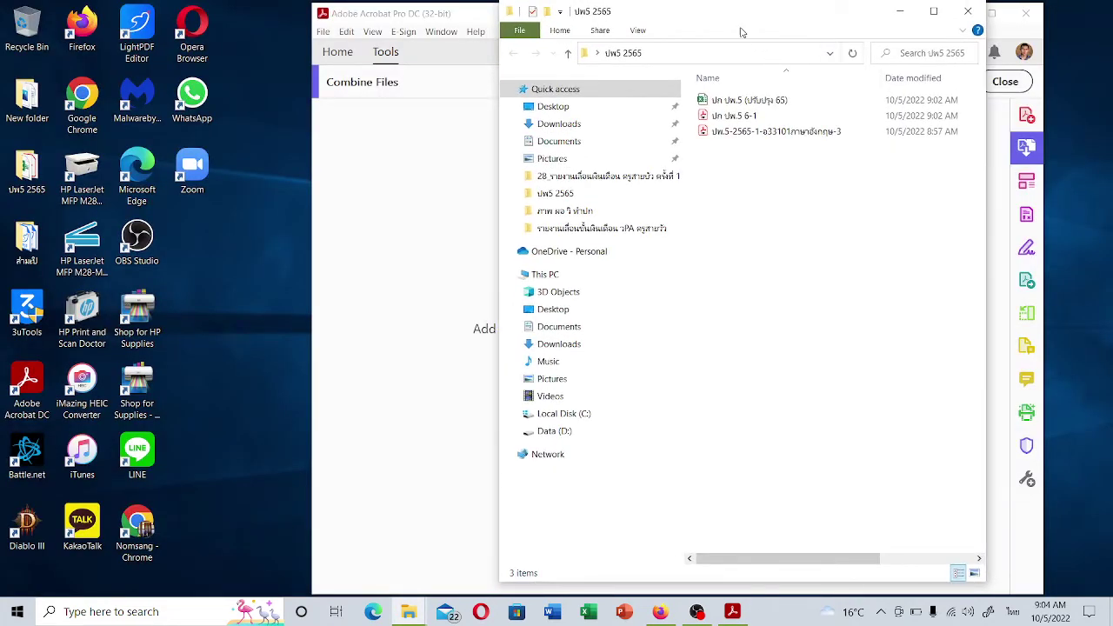
left_click_drag(740, 32, 923, 78)
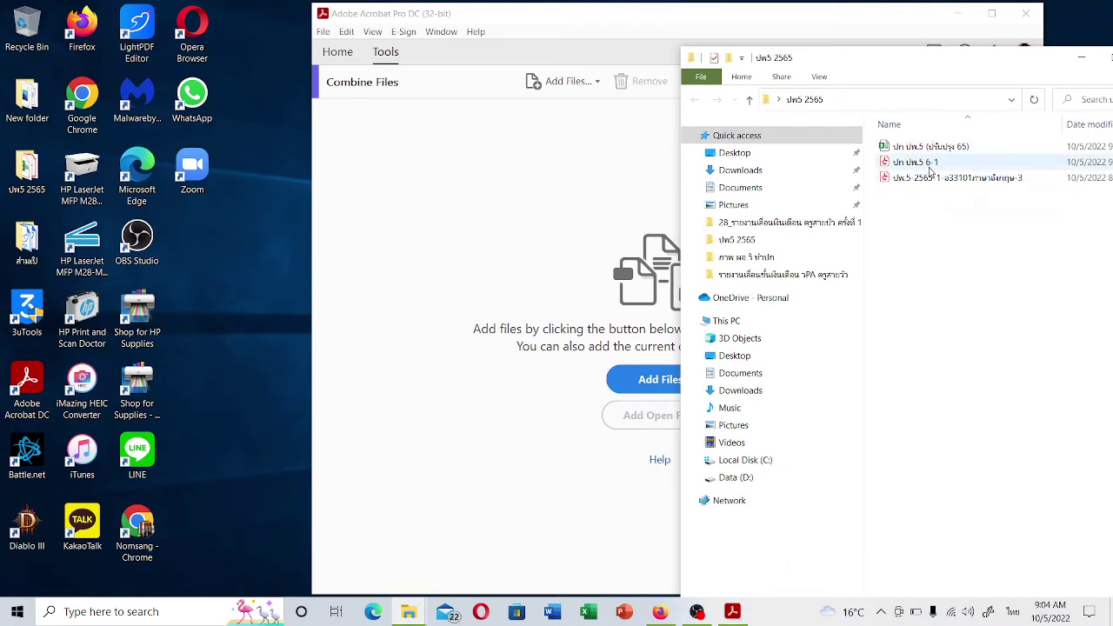
Add the ปก ปพ.5 6-1 cover and the ปพ.5-2565-1-อ33101ภาษาอังกฤษ-3 report to the files being combined, and dismiss the feature tip
left_click_drag(920, 162, 500, 240)
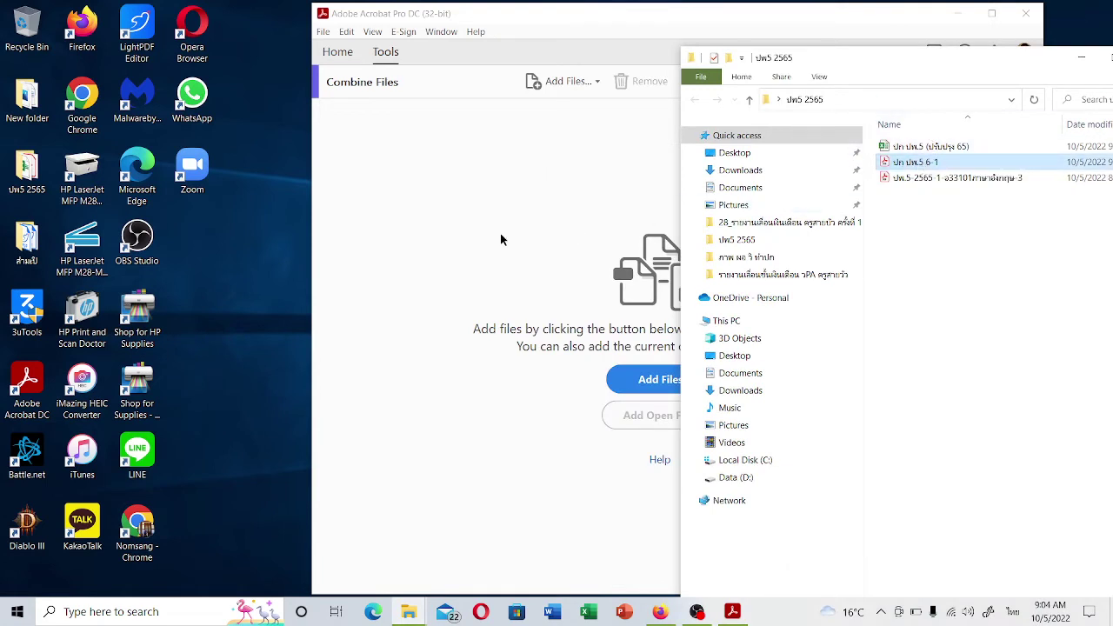
left_click(1052, 61)
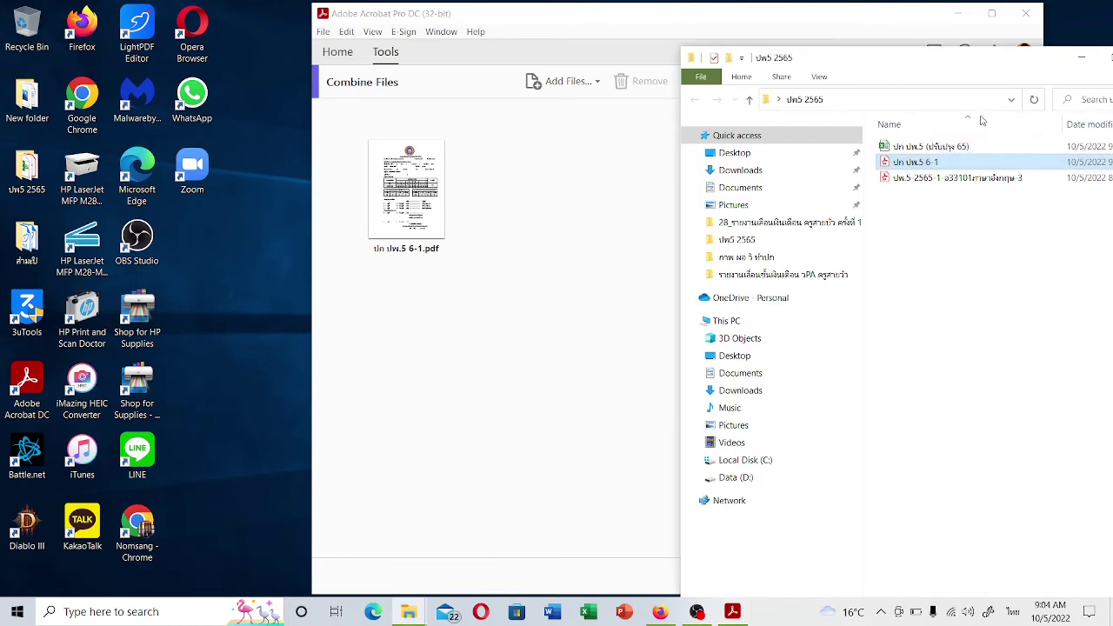
left_click(922, 184)
left_click_drag(920, 187, 489, 294)
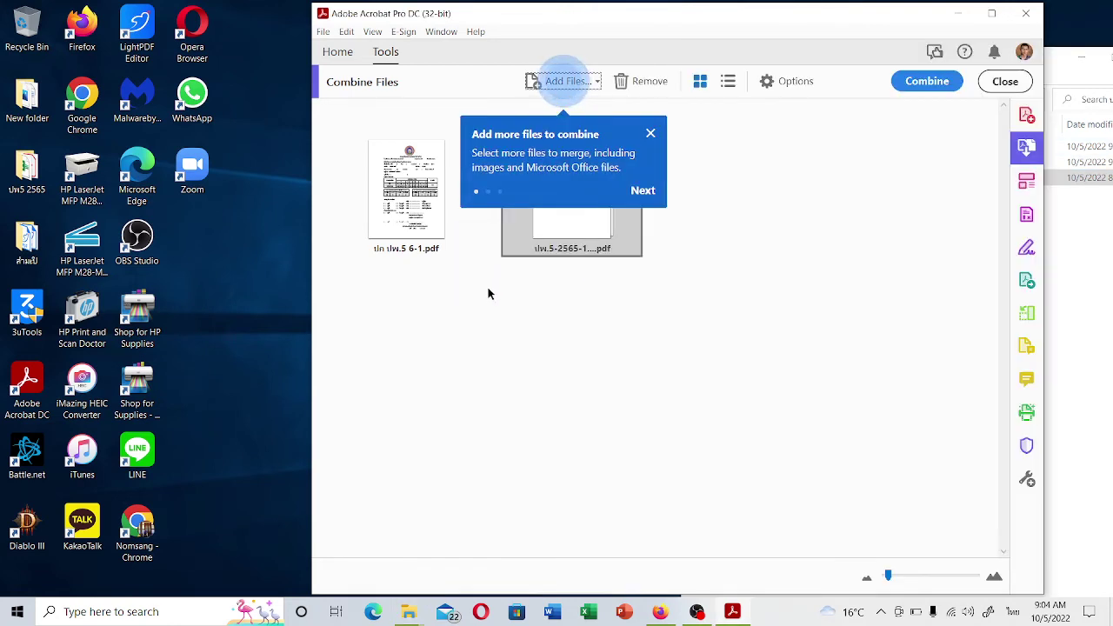
left_click(650, 133)
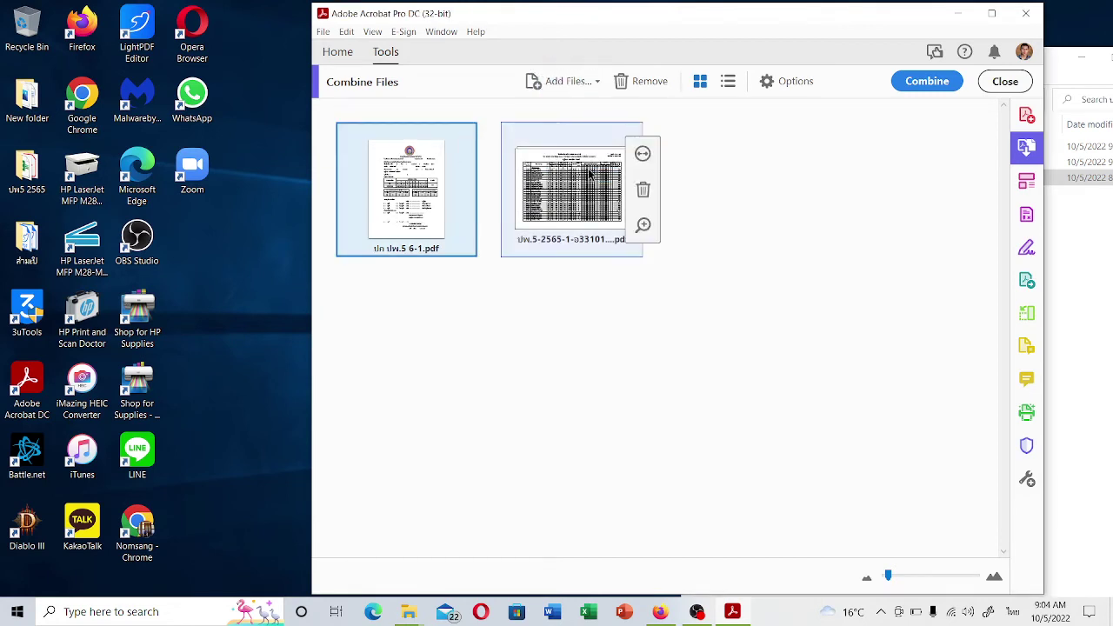
Combine the two files into one PDF with the cover before the grade report, and maximize the Acrobat window
left_click(556, 200)
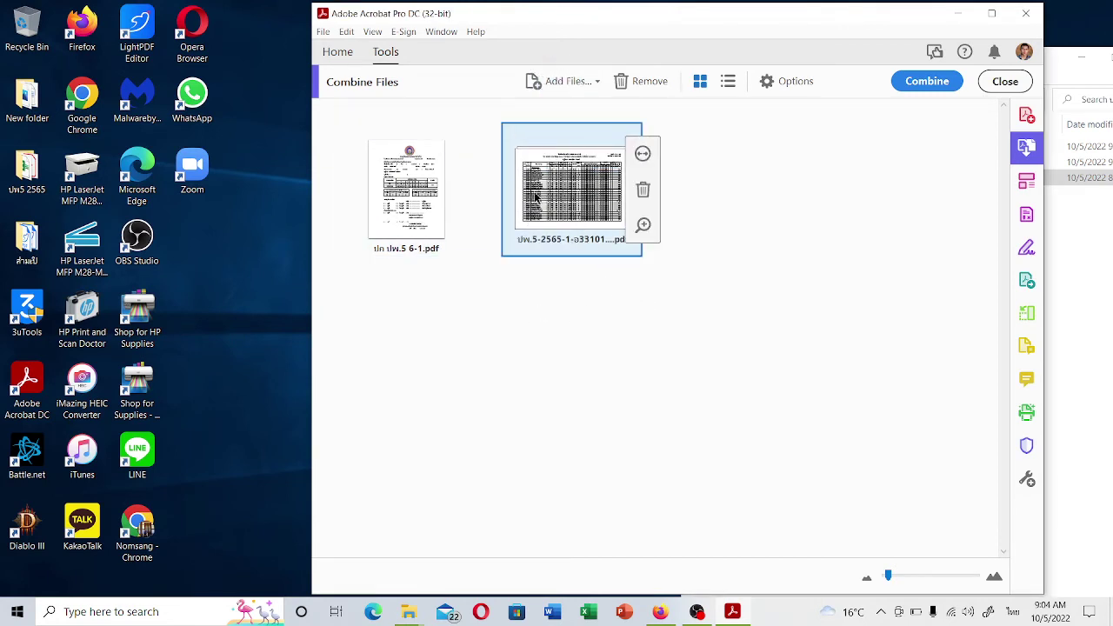
left_click_drag(425, 174, 385, 202)
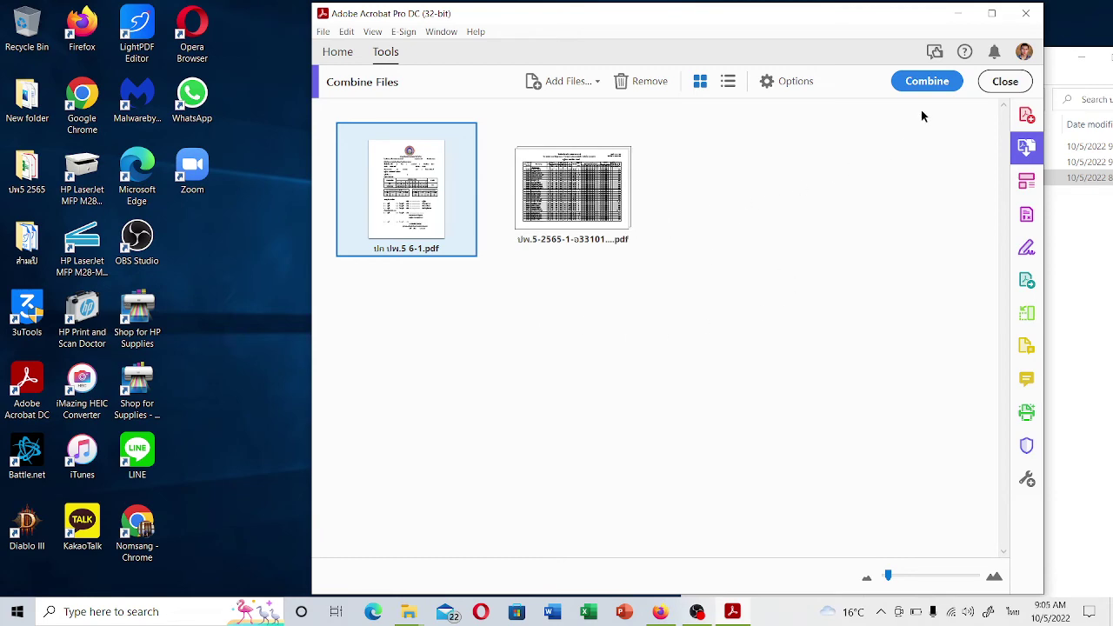
left_click_drag(820, 32, 651, 33)
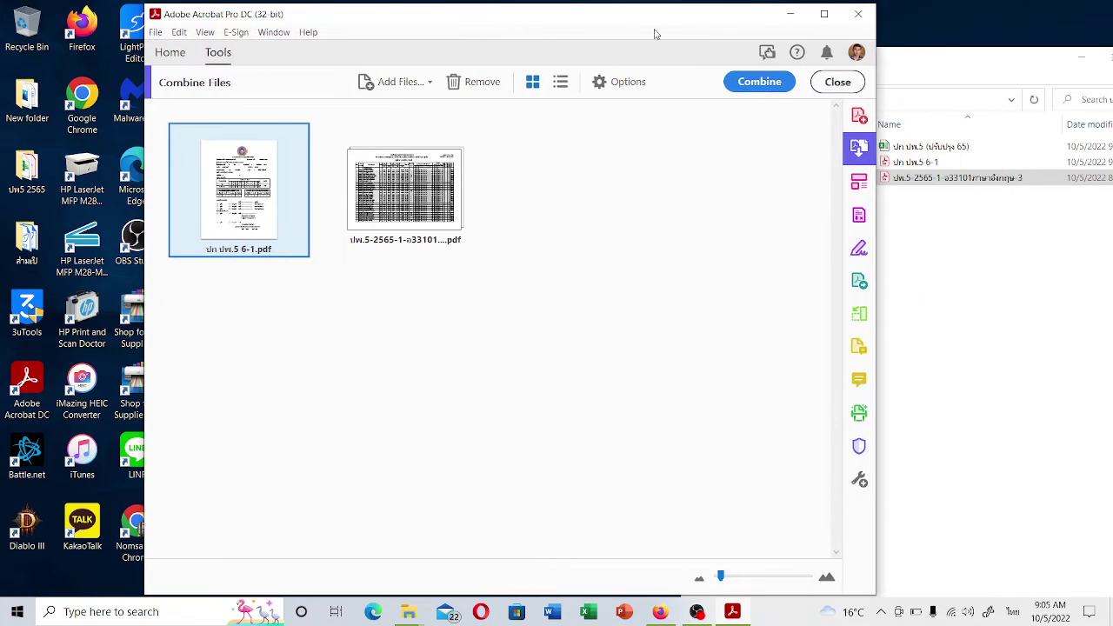
left_click(748, 82)
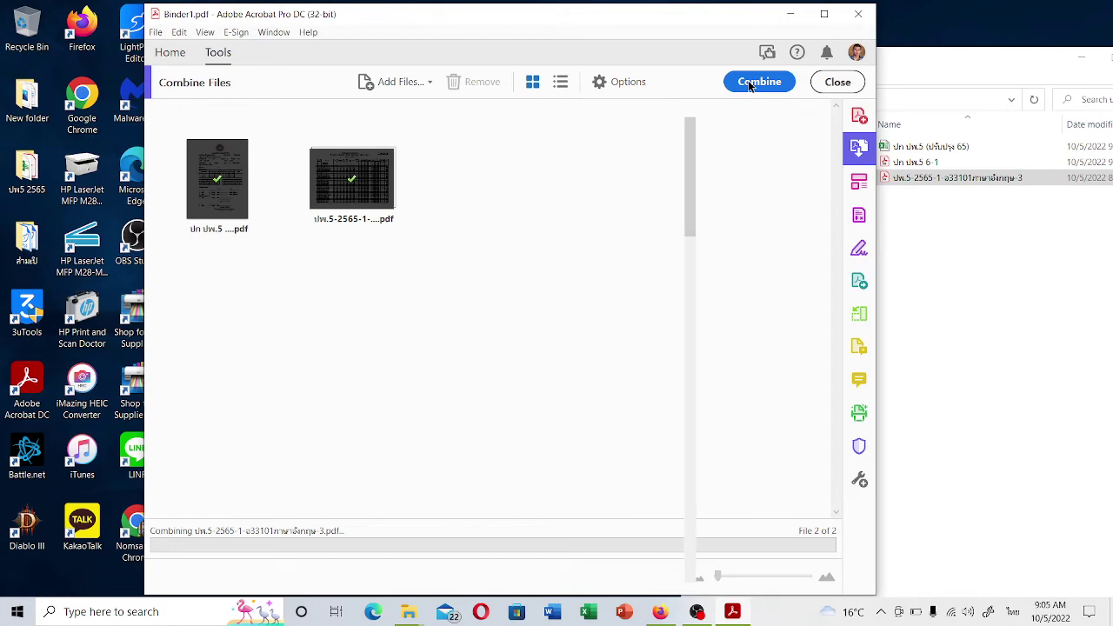
mouse_move(690, 148)
left_mouse_down()
mouse_move(718, 381)
mouse_move(711, 478)
mouse_move(710, 156)
left_mouse_up()
left_click(822, 15)
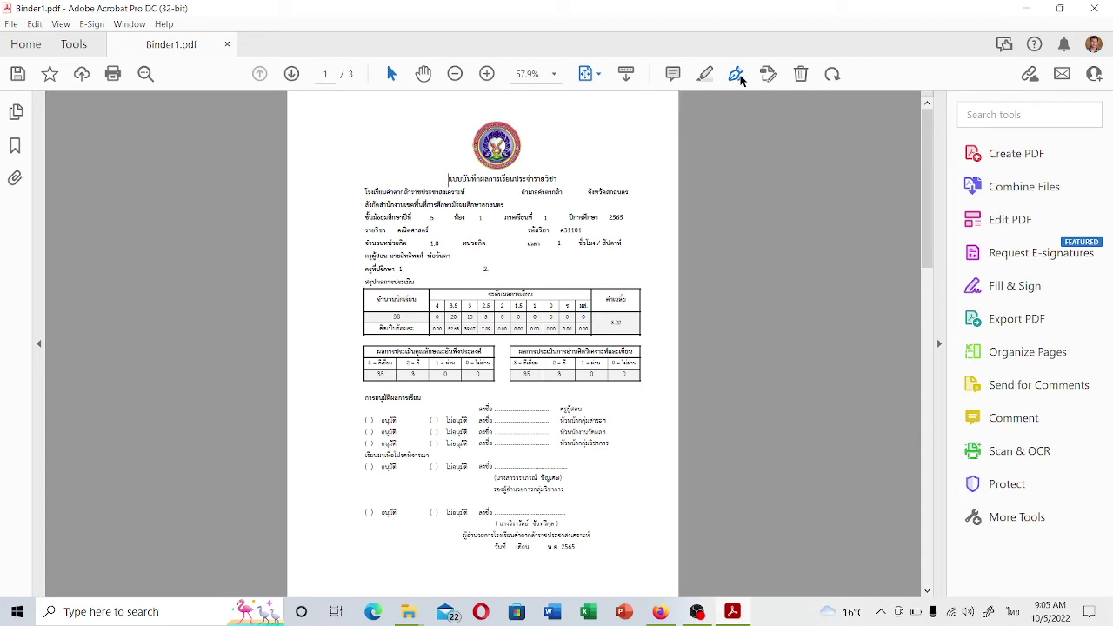
Place the saved signature on the ครูผู้สอน signature line of the cover page with Fill & Sign
left_click(736, 75)
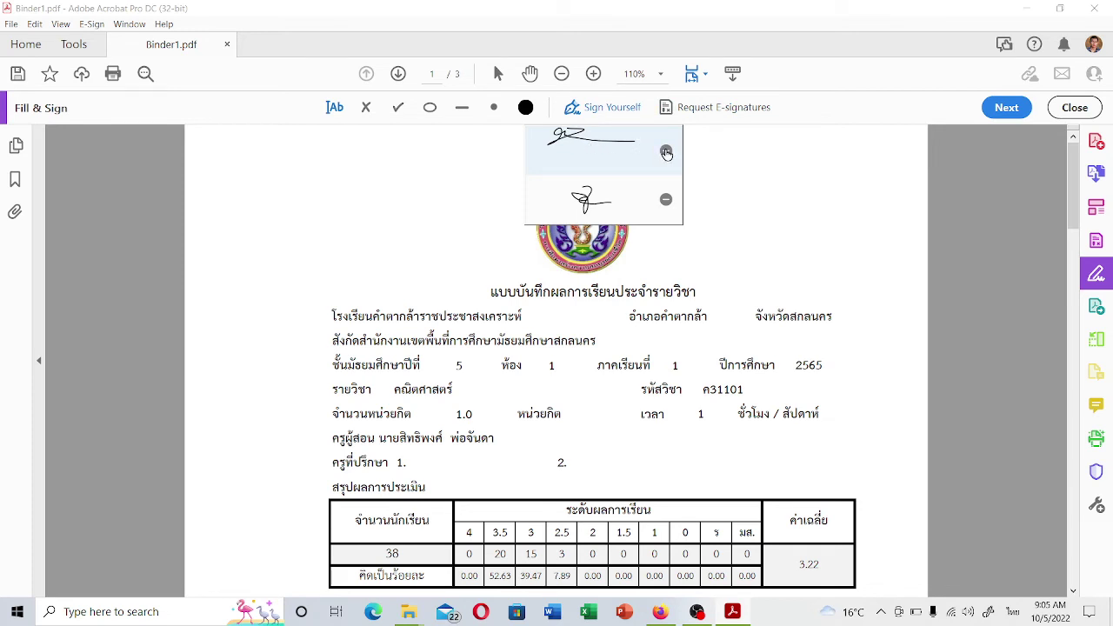
key("Escape")
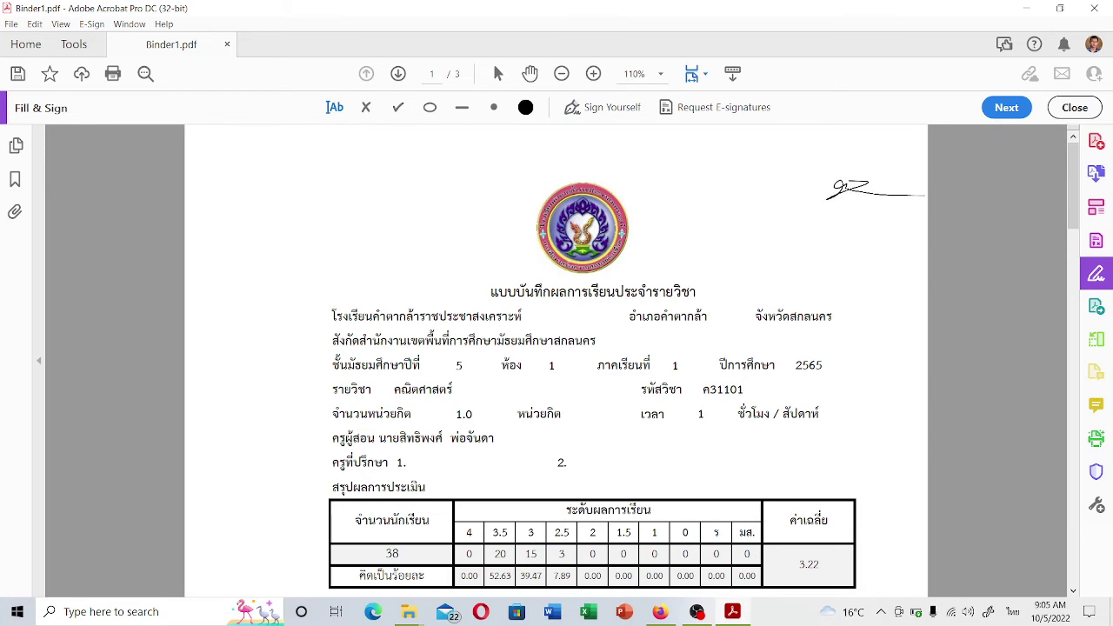
scroll(860, 165, "down", 4)
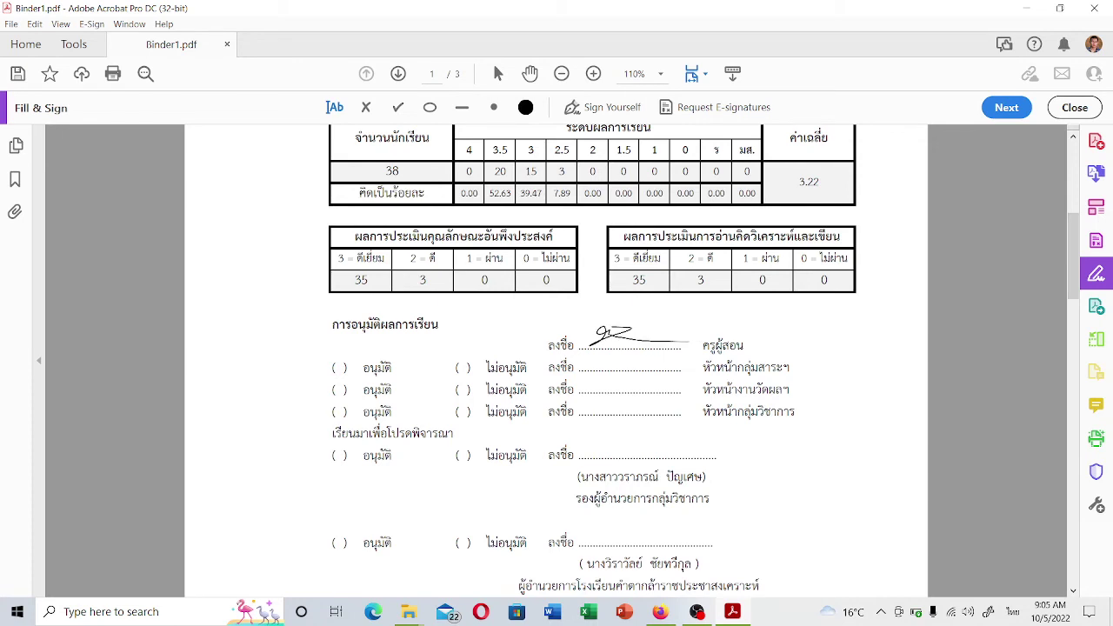
left_click(639, 336)
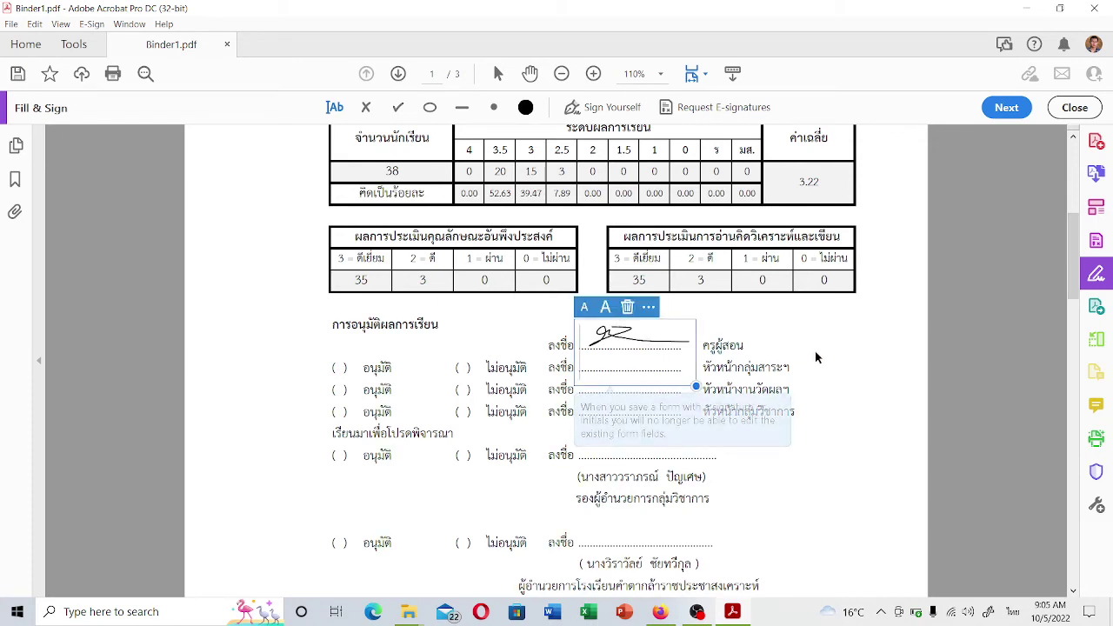
Place the same saved signature on the ครูผู้สอน line below the grade table on page 3, leaving no extra text box
left_click_drag(1070, 219, 1087, 502)
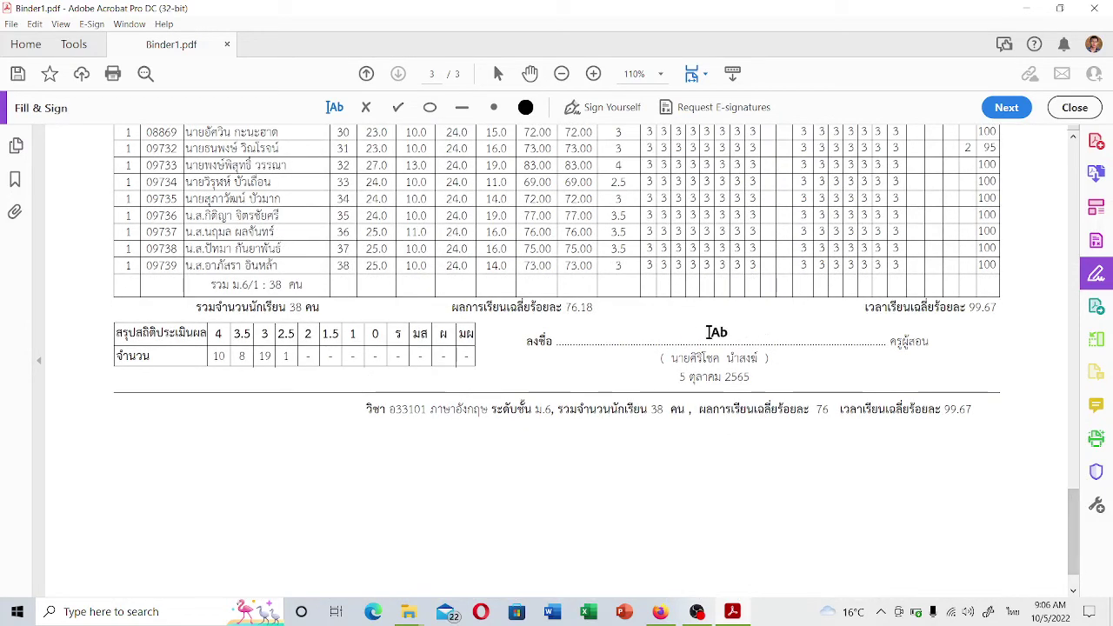
left_click(585, 108)
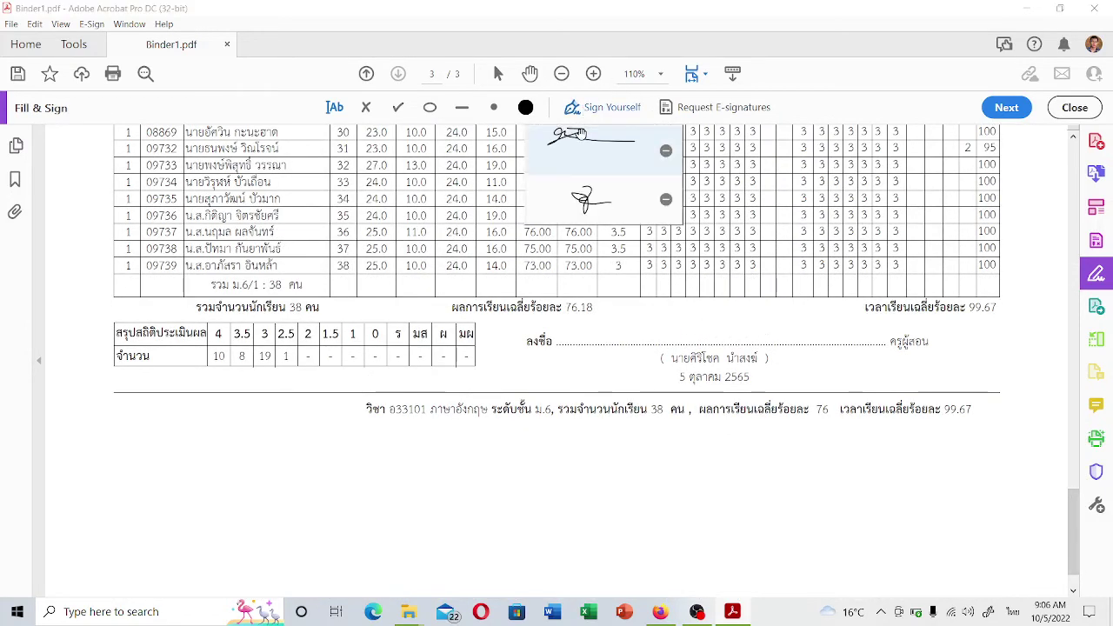
left_click(578, 135)
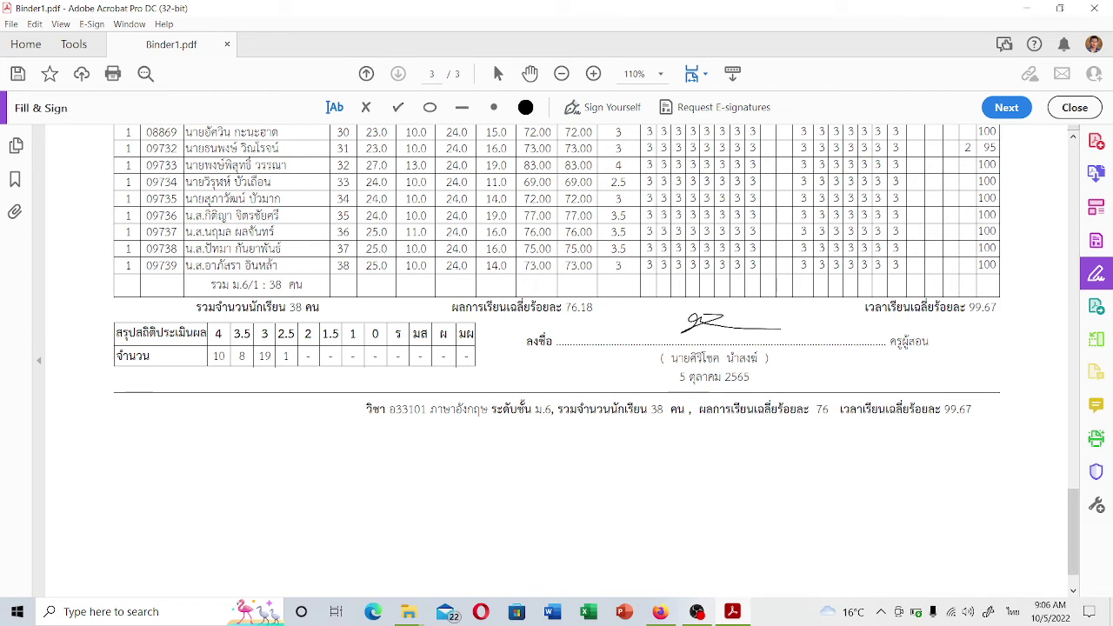
left_click(730, 322)
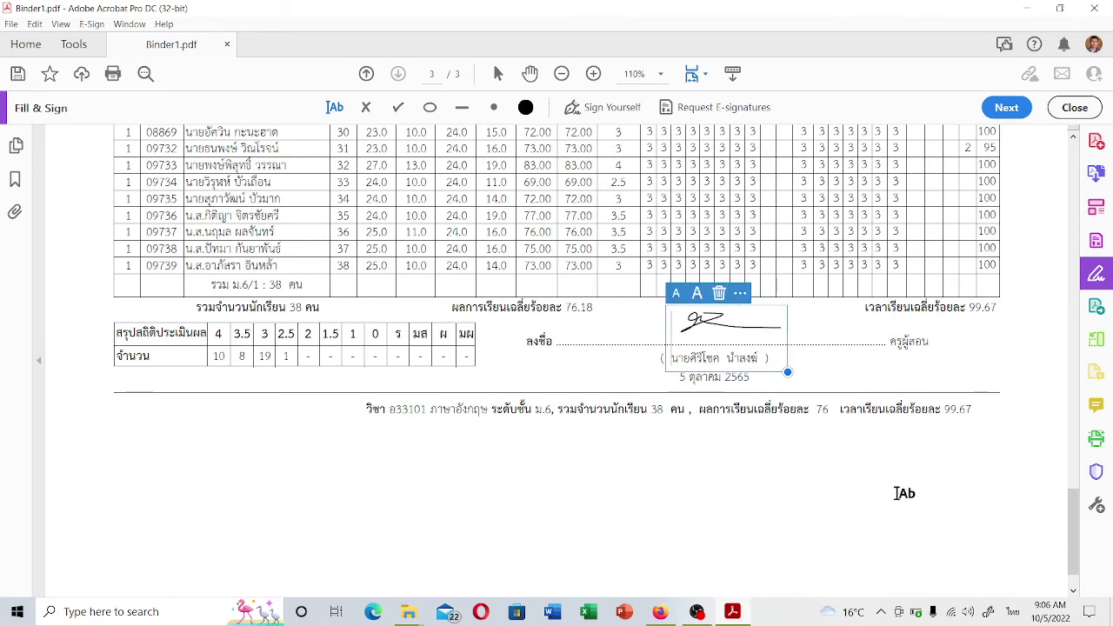
left_click(893, 487)
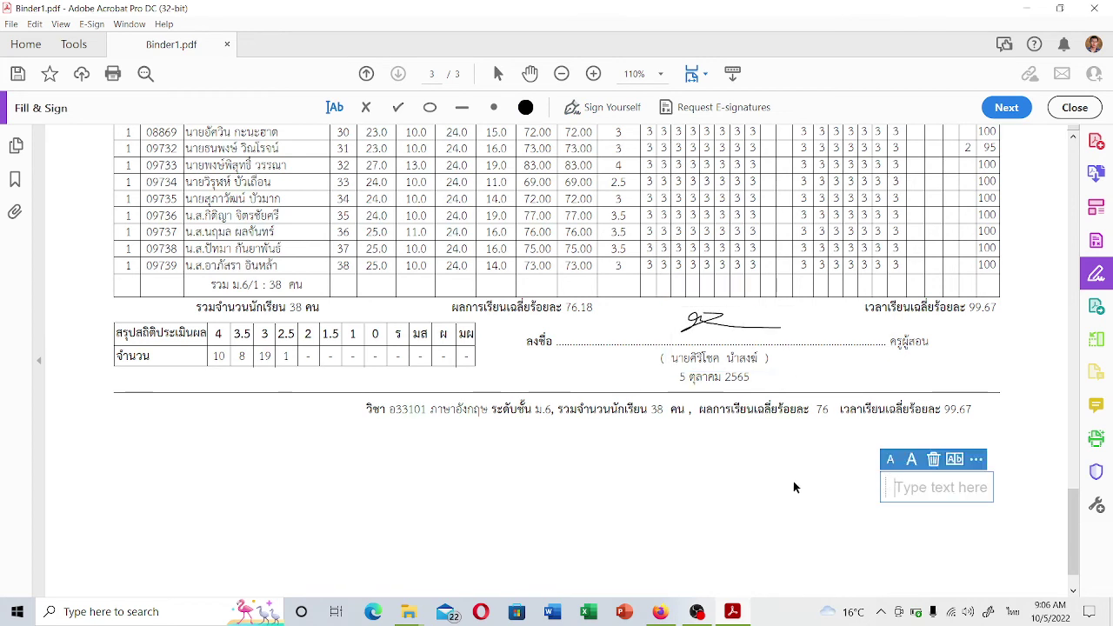
left_click(759, 486)
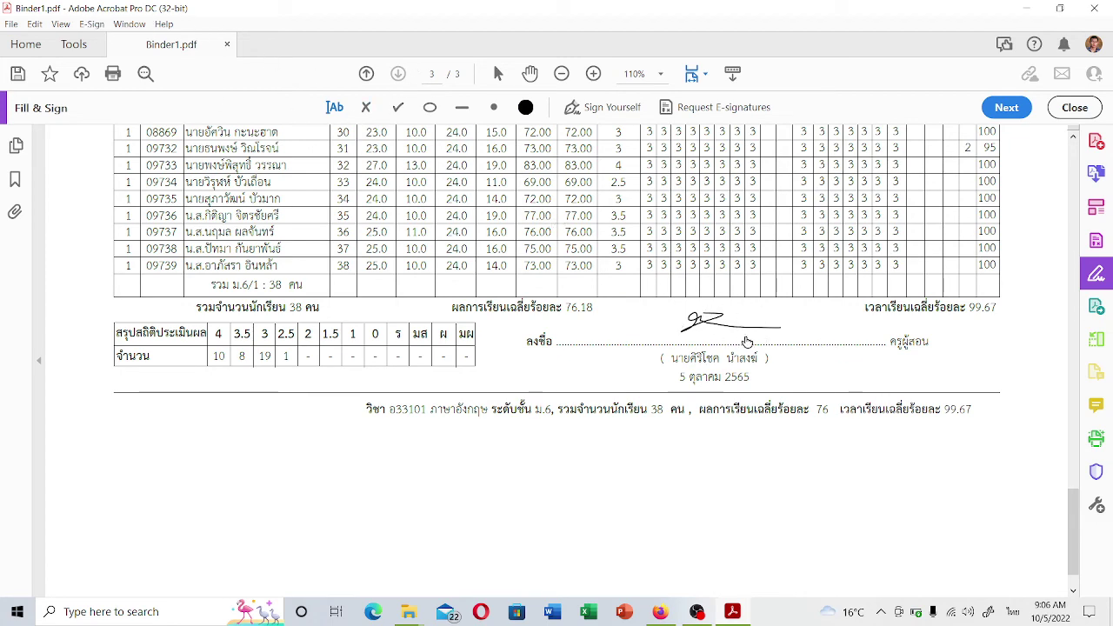
Save the signed combined PDF as ปพ5อ33101-6-1 in the ปพ5 2565 folder on the Desktop
left_click(10, 25)
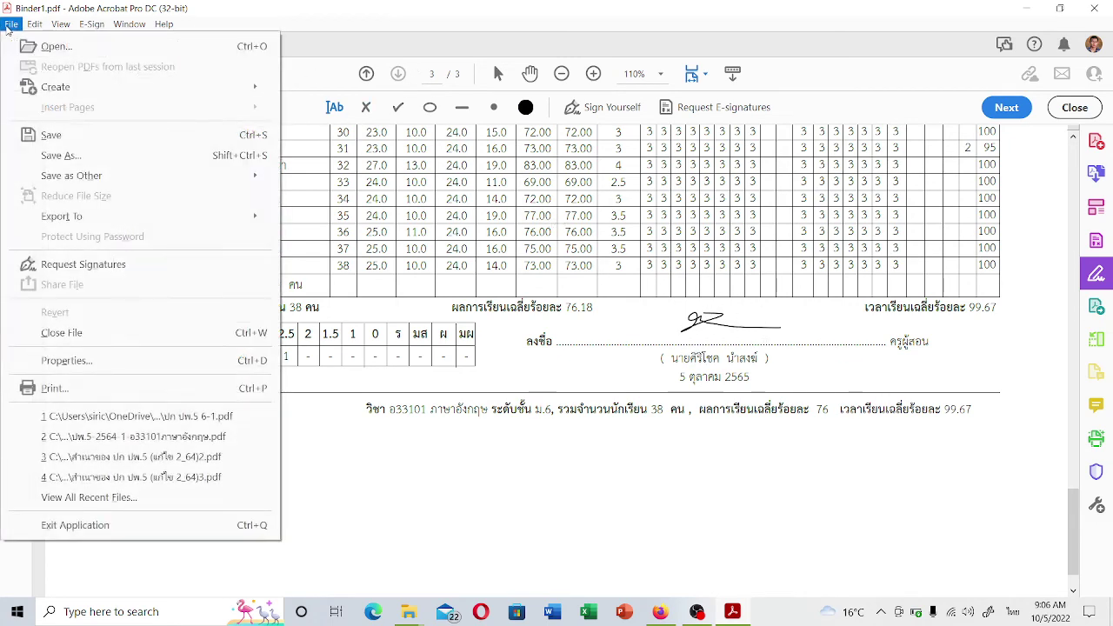
left_click(95, 137)
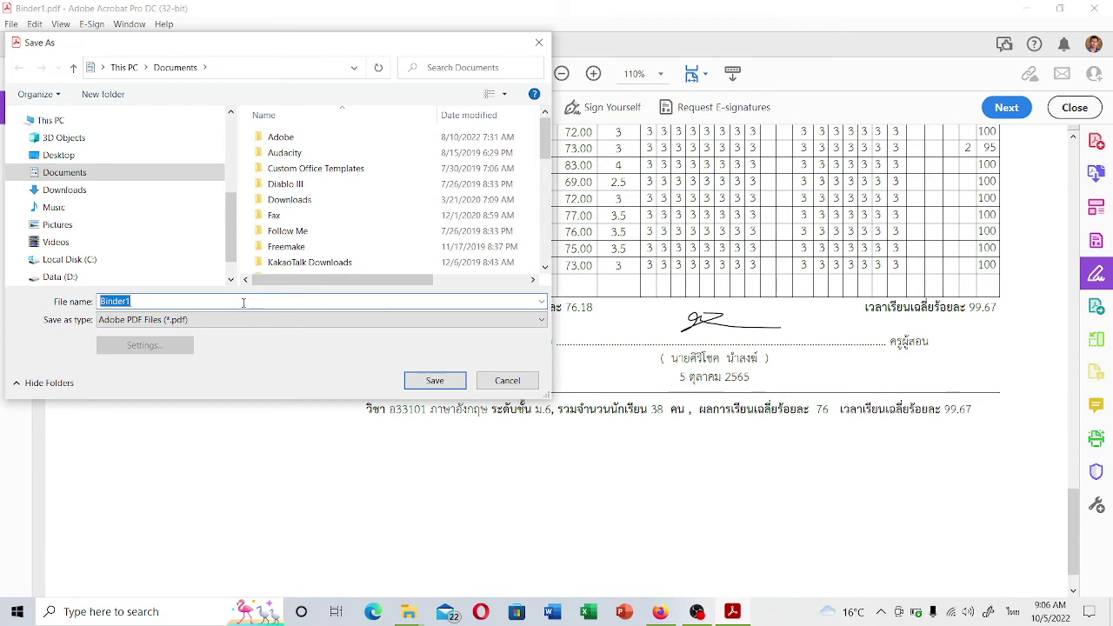
type("ก")
key("BackSpace")
type("ป")
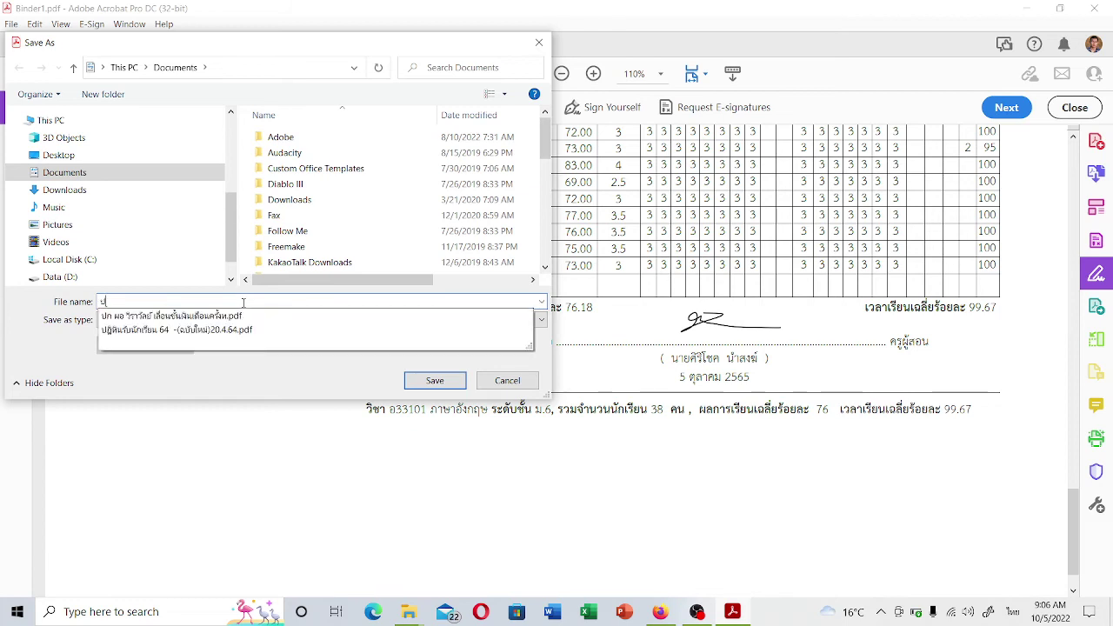
type("พ")
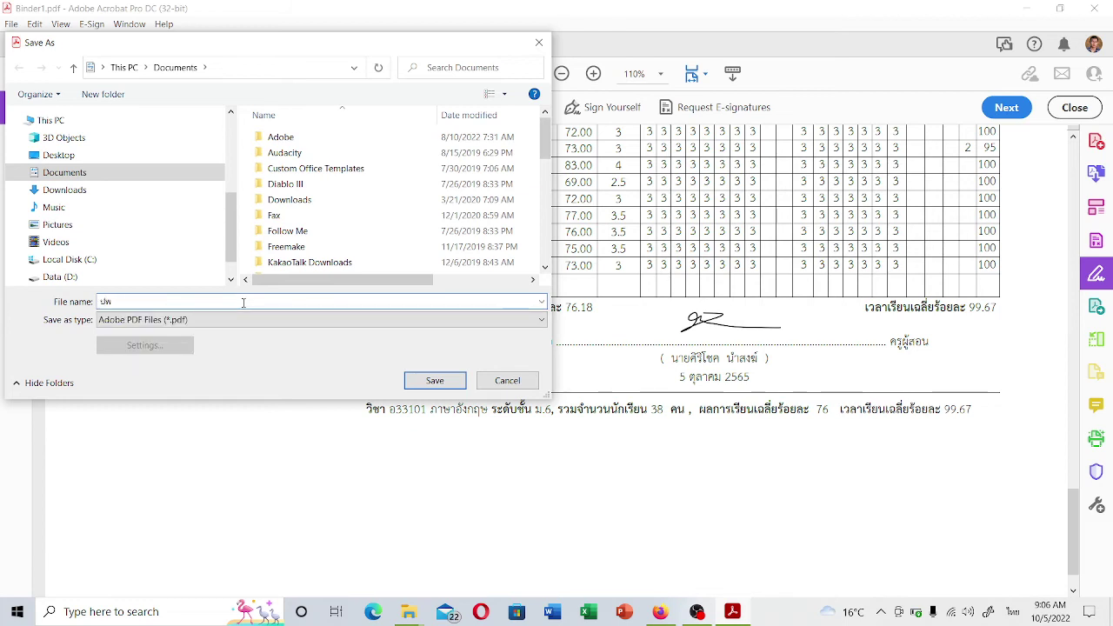
type("5อ33101-6-1")
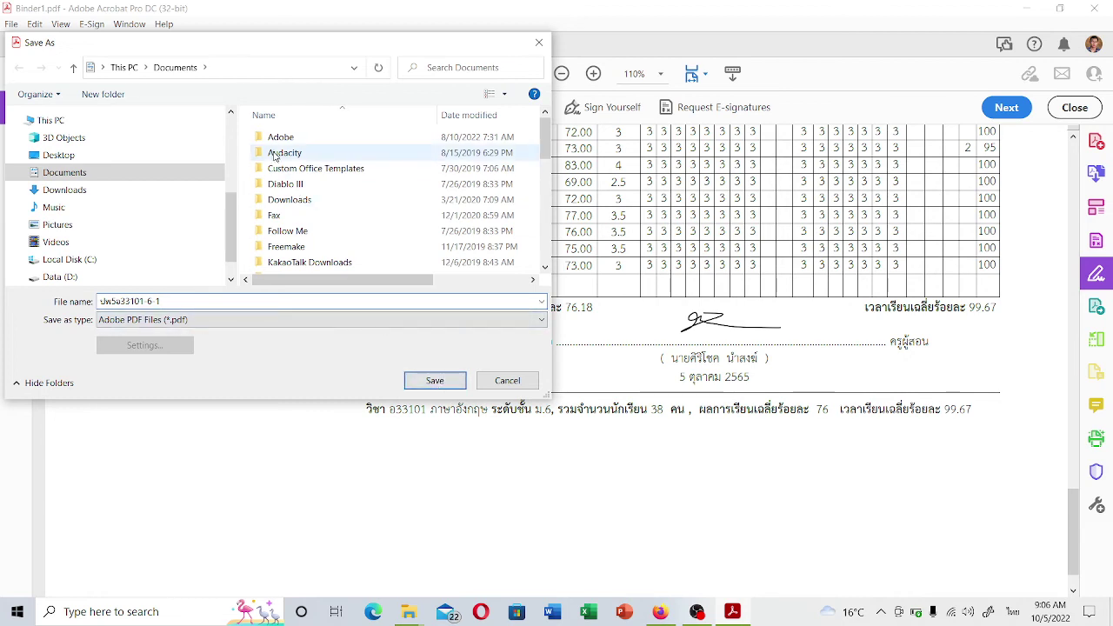
left_click(100, 155)
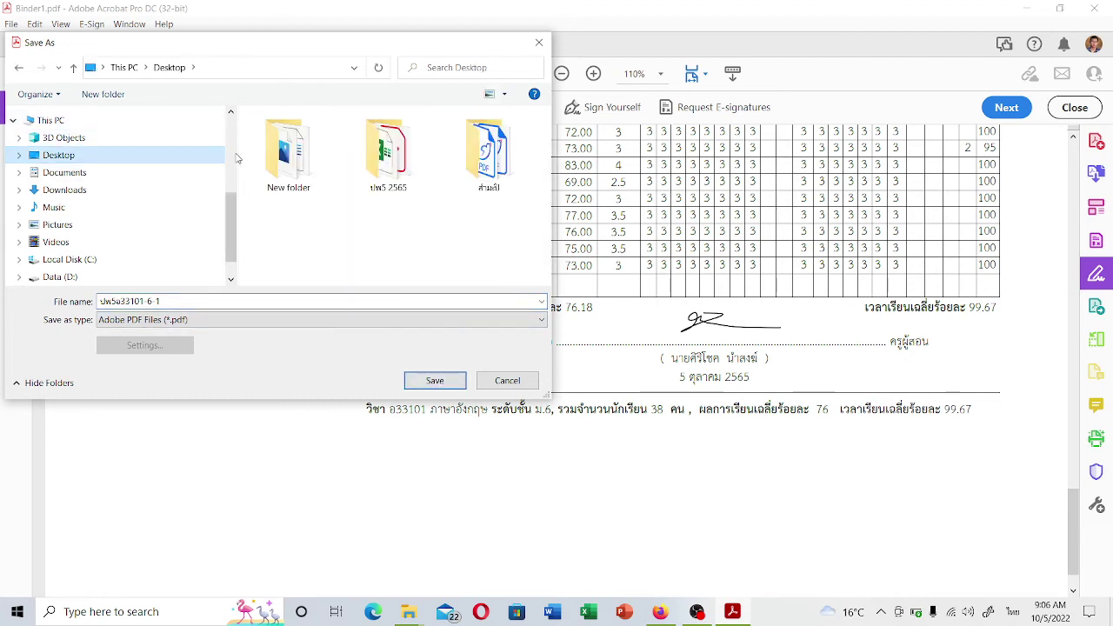
double_click(387, 152)
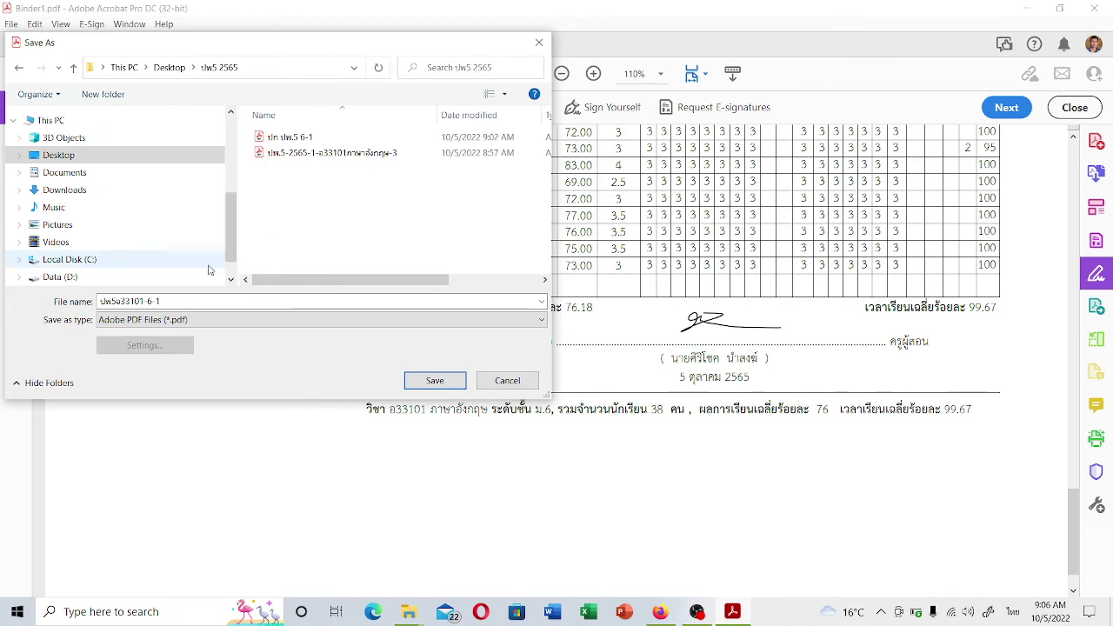
left_click(198, 300)
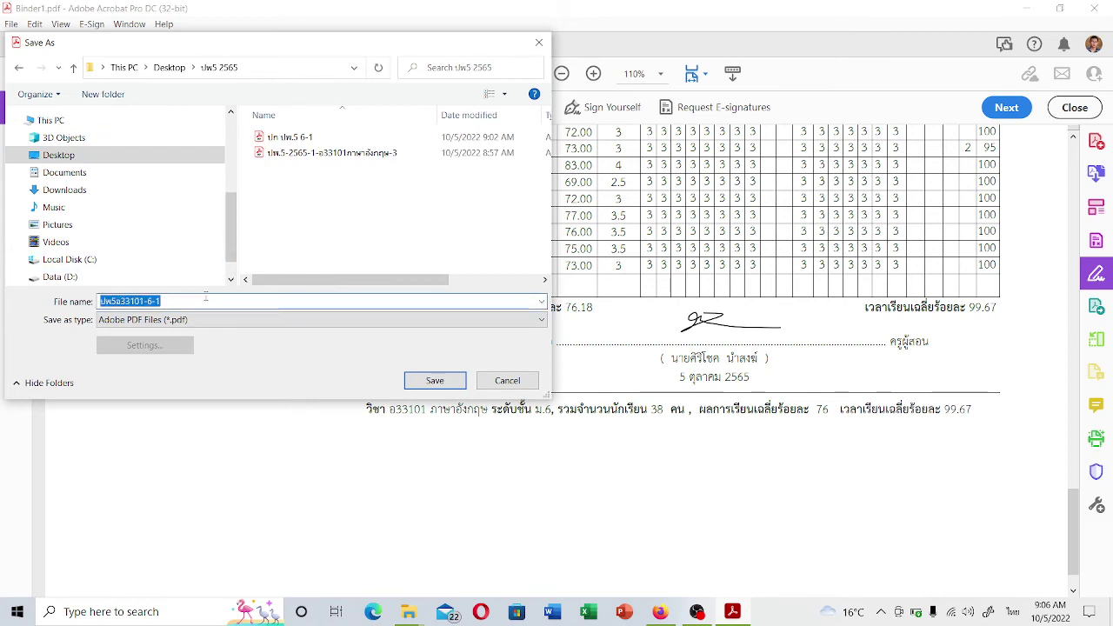
left_click(435, 379)
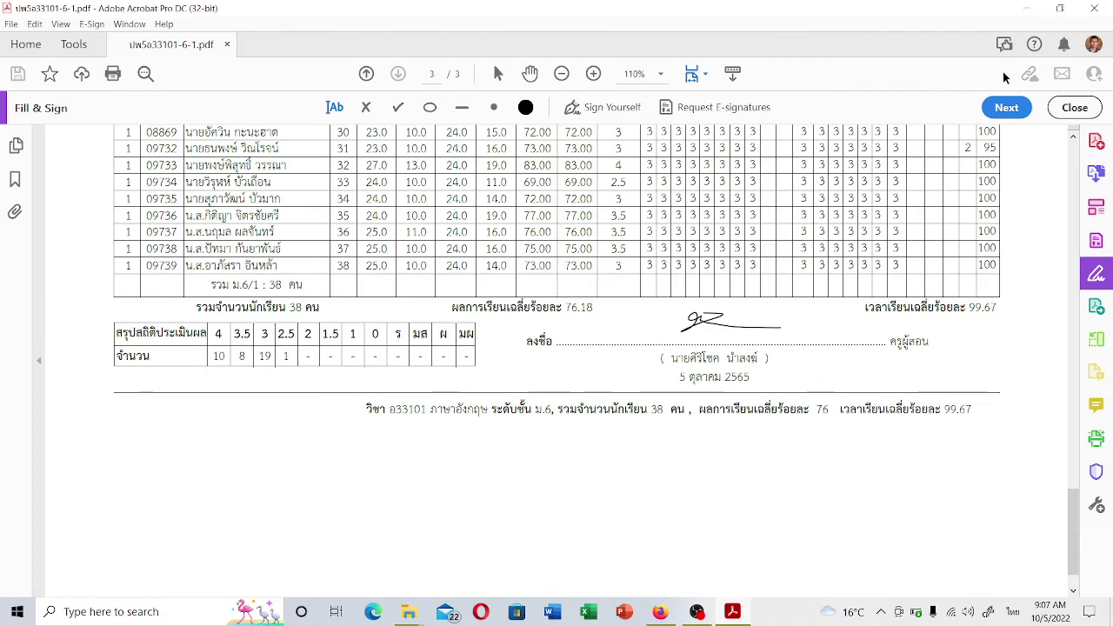
Close Acrobat, and move and widen the ปพ5 2565 folder window on the desktop to show the full file details
left_click(1026, 9)
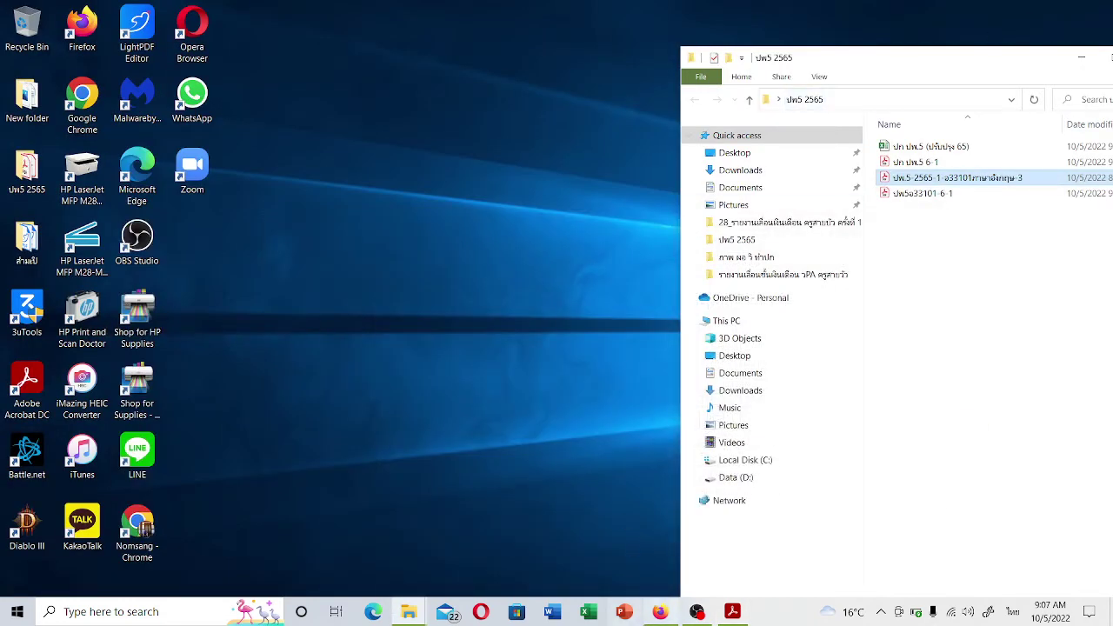
left_click(732, 612)
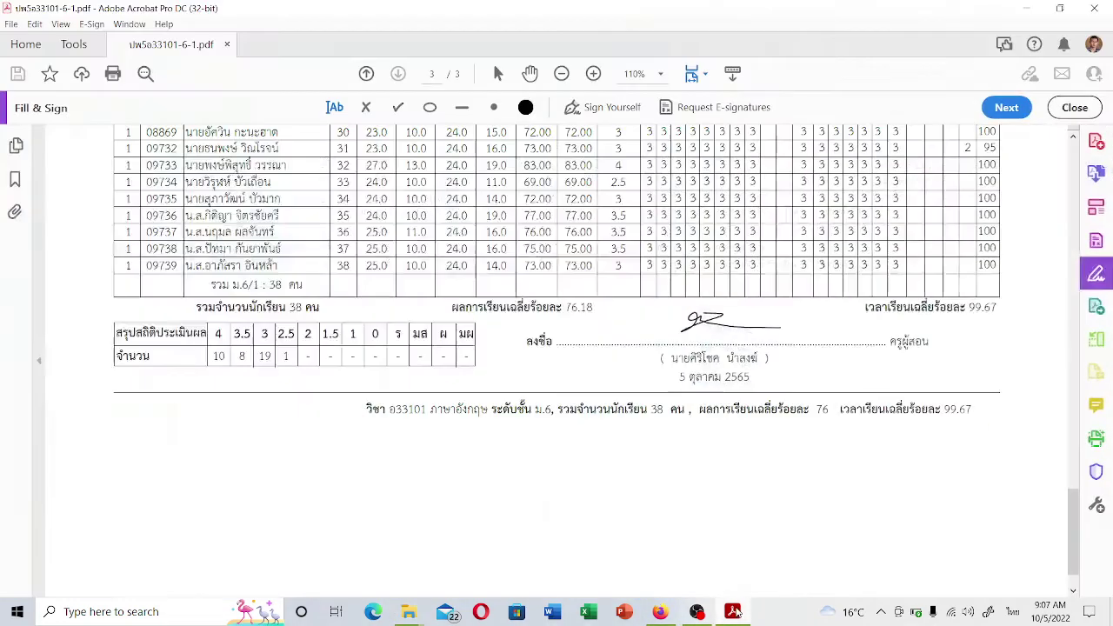
left_click(1094, 7)
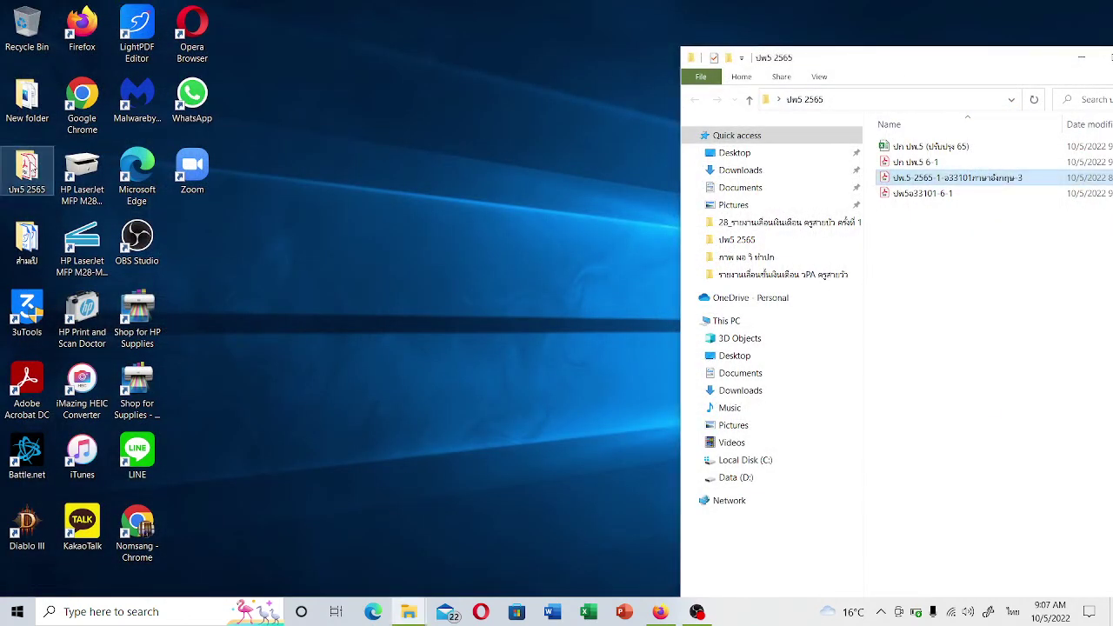
left_click_drag(500, 5, 527, 30)
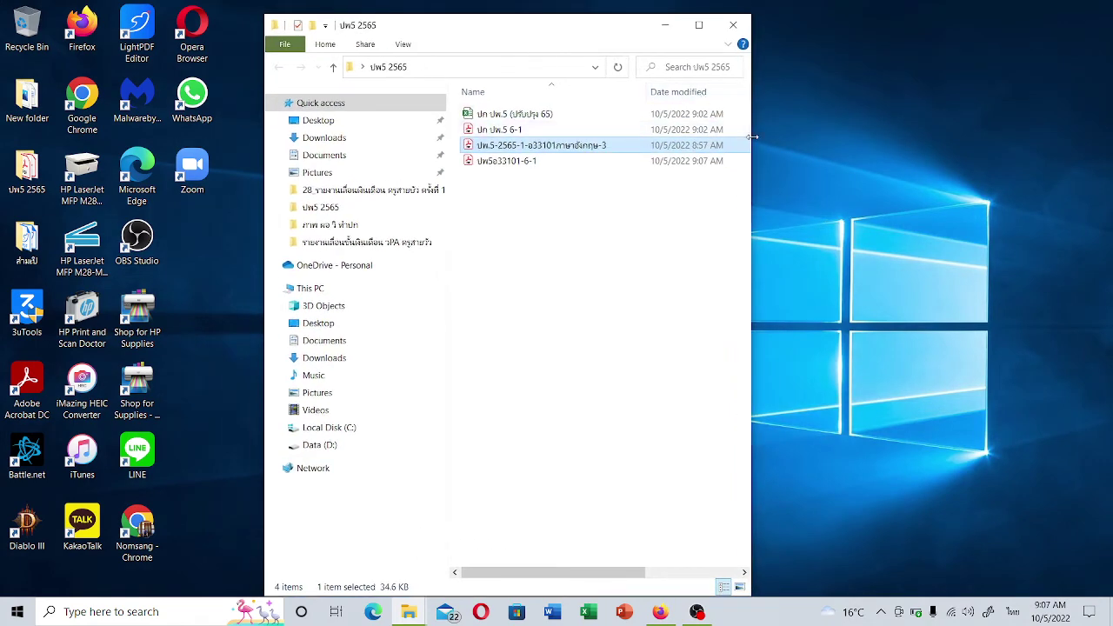
left_click_drag(750, 140, 893, 140)
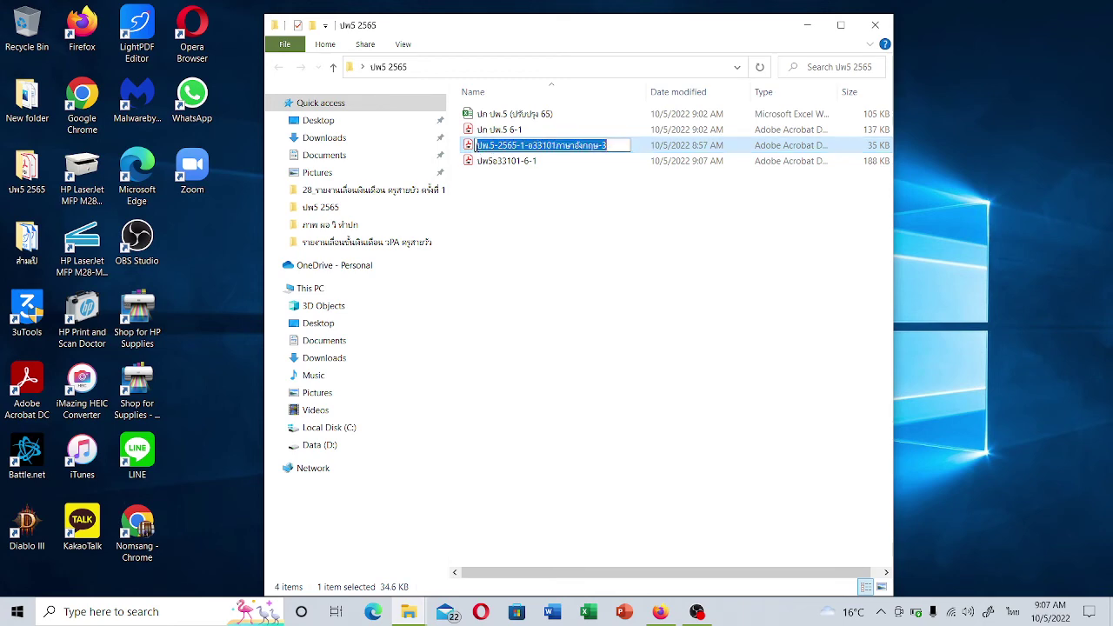
Open the original ปพ.5-2565-1-อ33101ภาษาอังกฤษ-3 report, check the teacher signature line on page 2, and close it
double_click(471, 148)
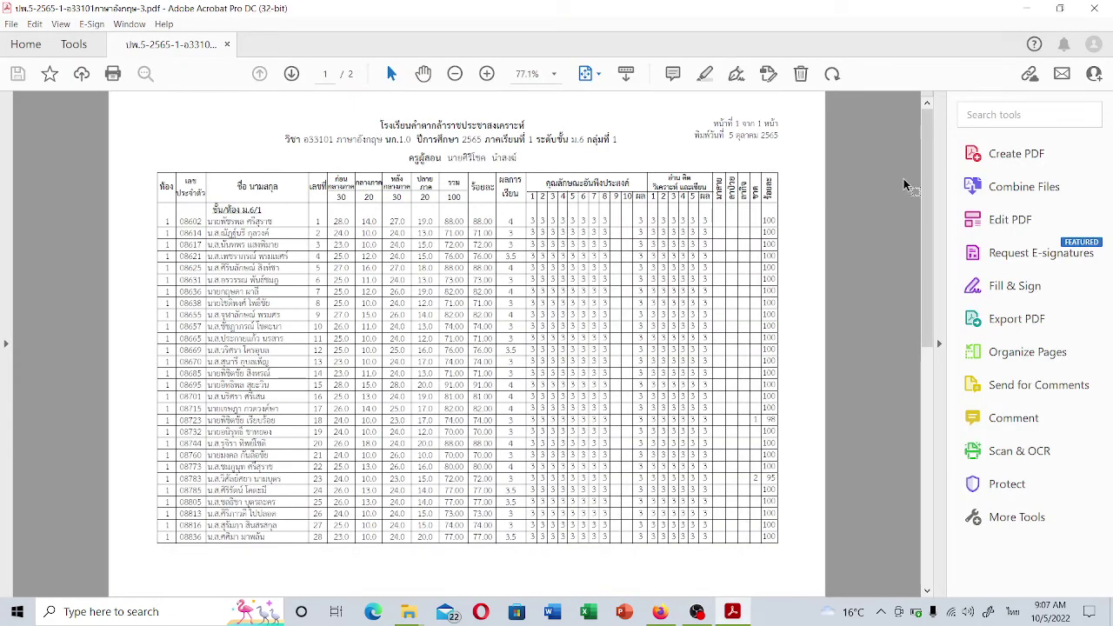
scroll(913, 187, "down", 2)
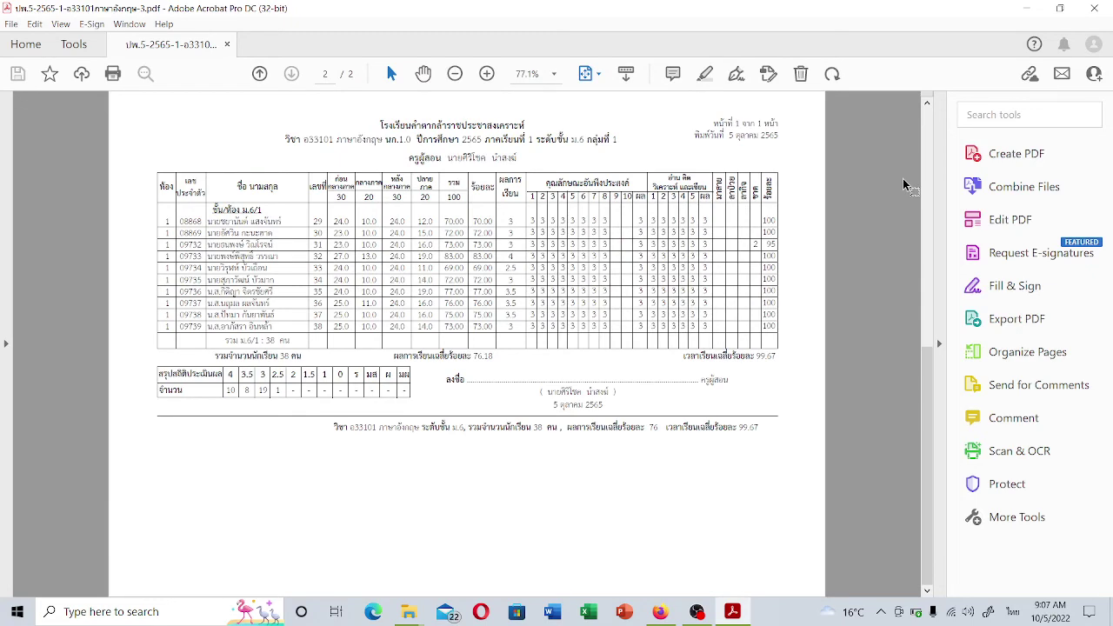
left_click(923, 357)
left_click(1097, 8)
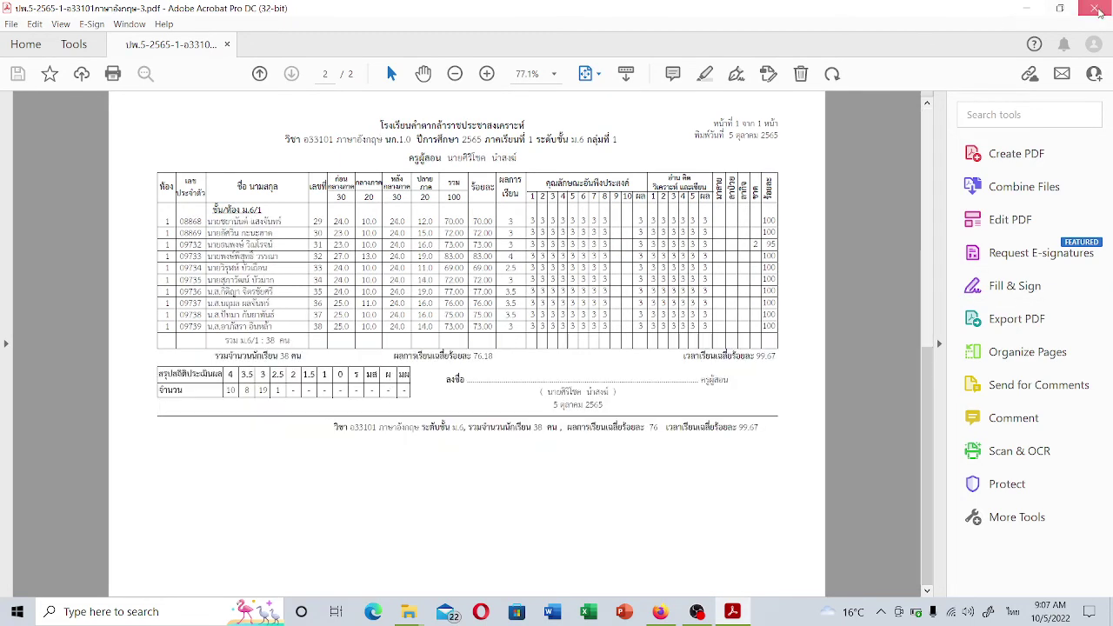
Open ปพ5อ33101-6-1 from the folder and review it from the signed page 3 back to the cover
left_click(572, 164)
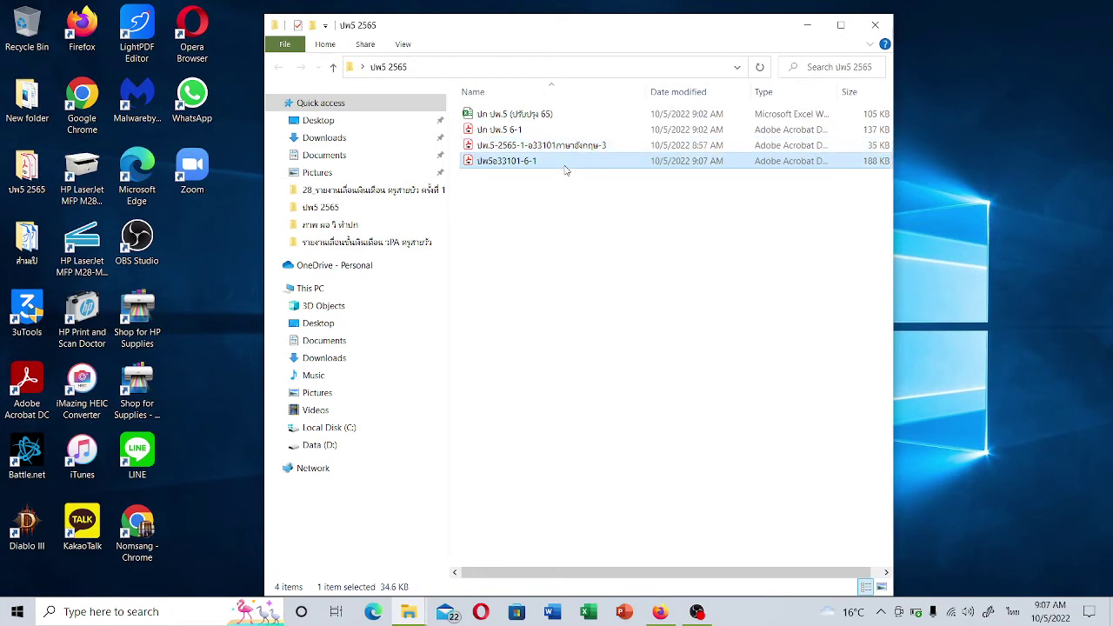
double_click(498, 169)
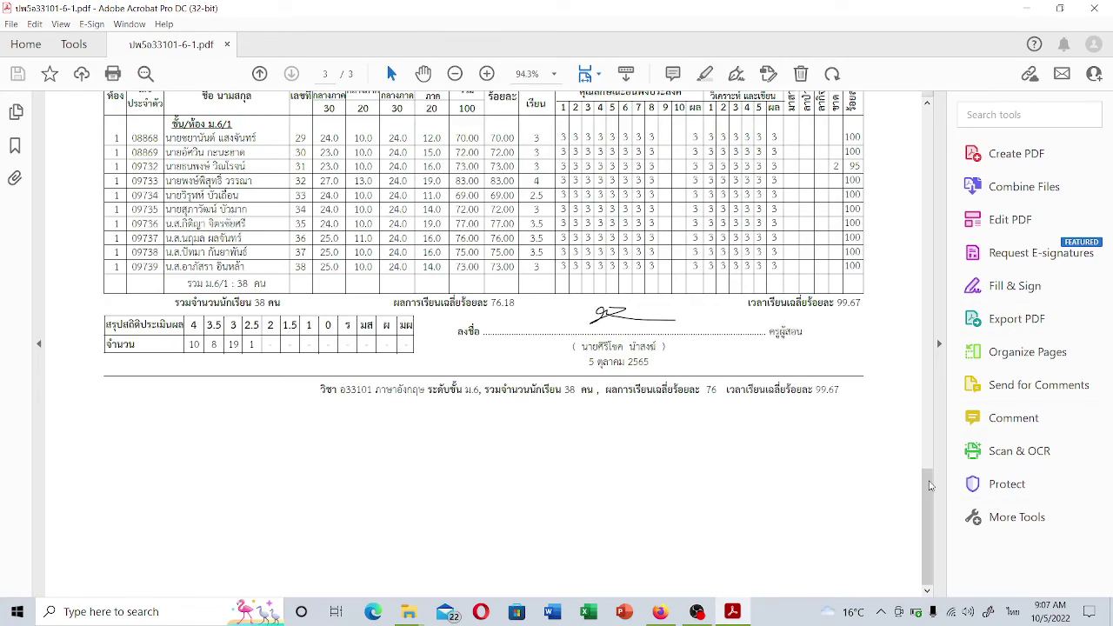
left_click_drag(930, 486, 989, 504)
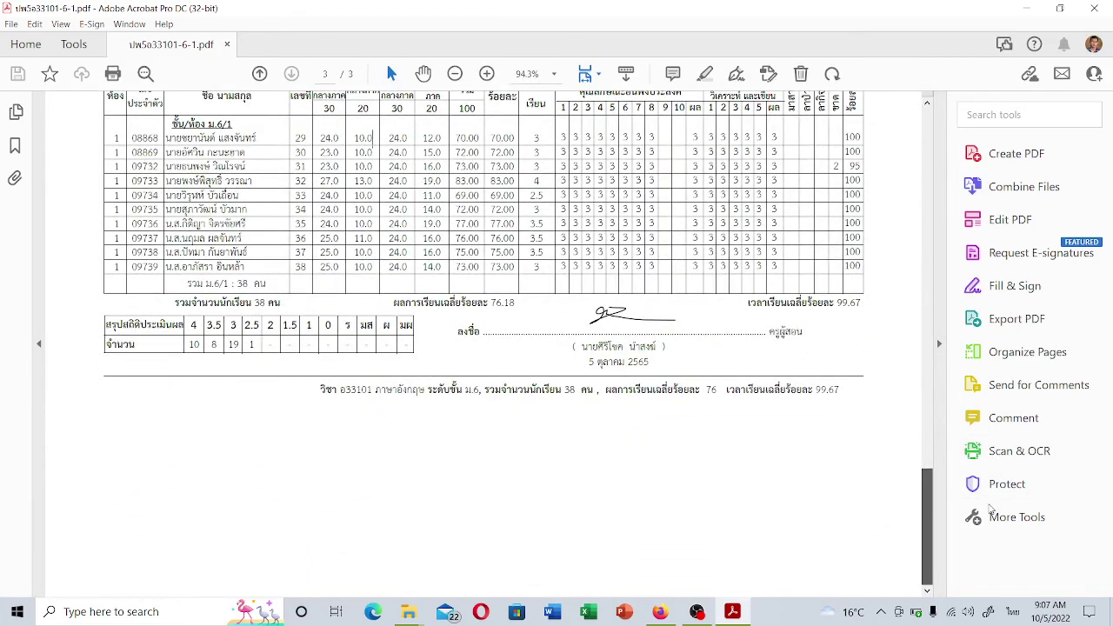
left_click_drag(988, 509, 996, 115)
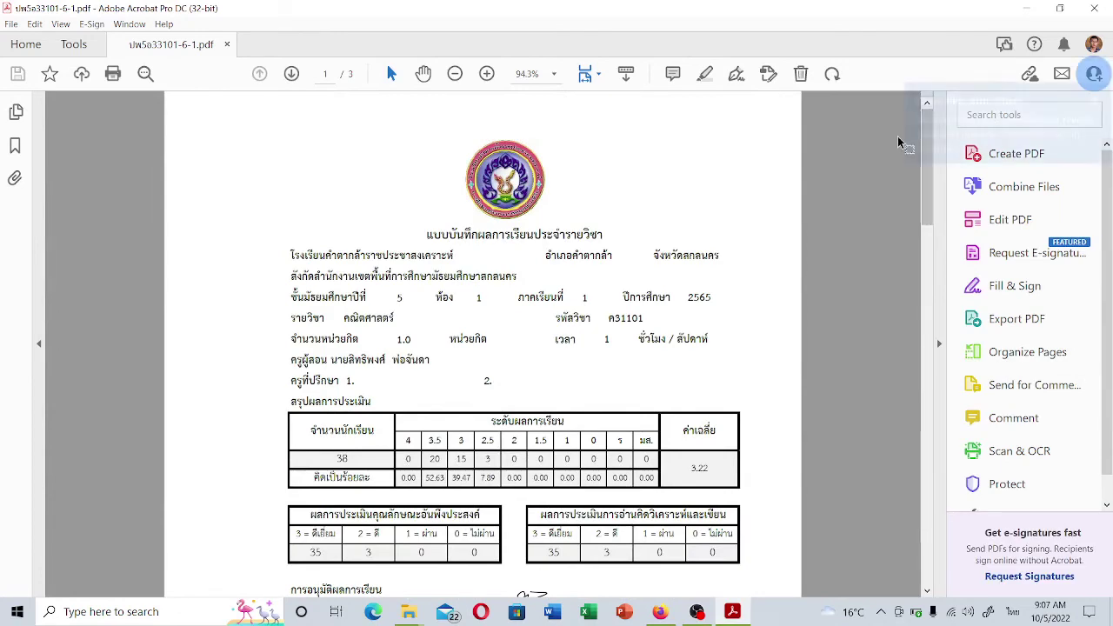
left_click(1026, 7)
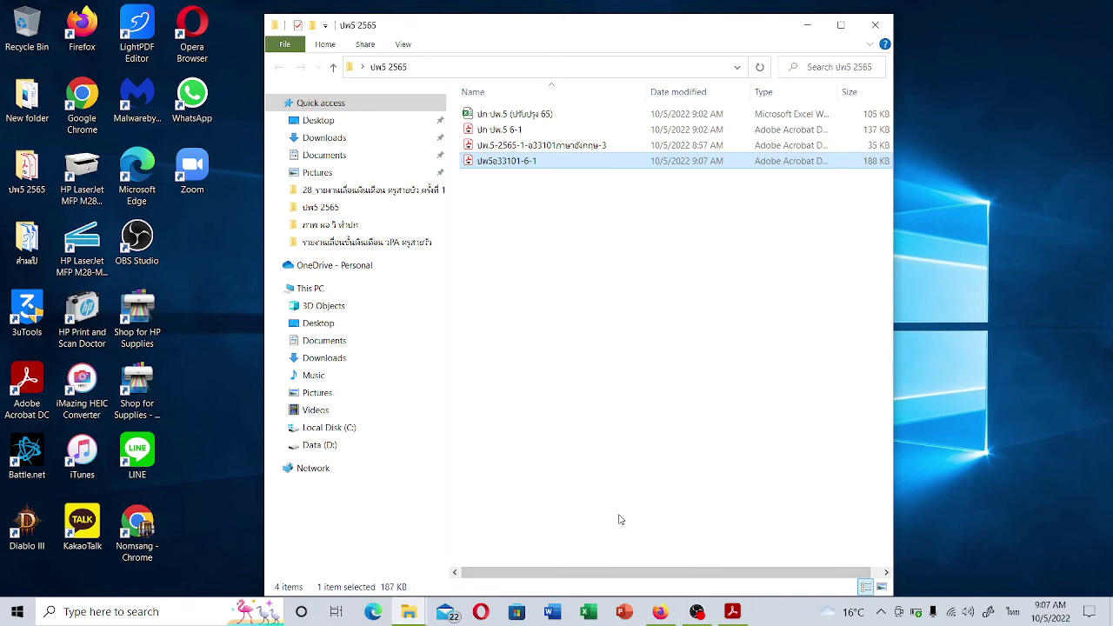
Switch to Firefox and review the ปก ปพ.5 Google Drive folder and the downloaded อ33101 report
left_click(661, 614)
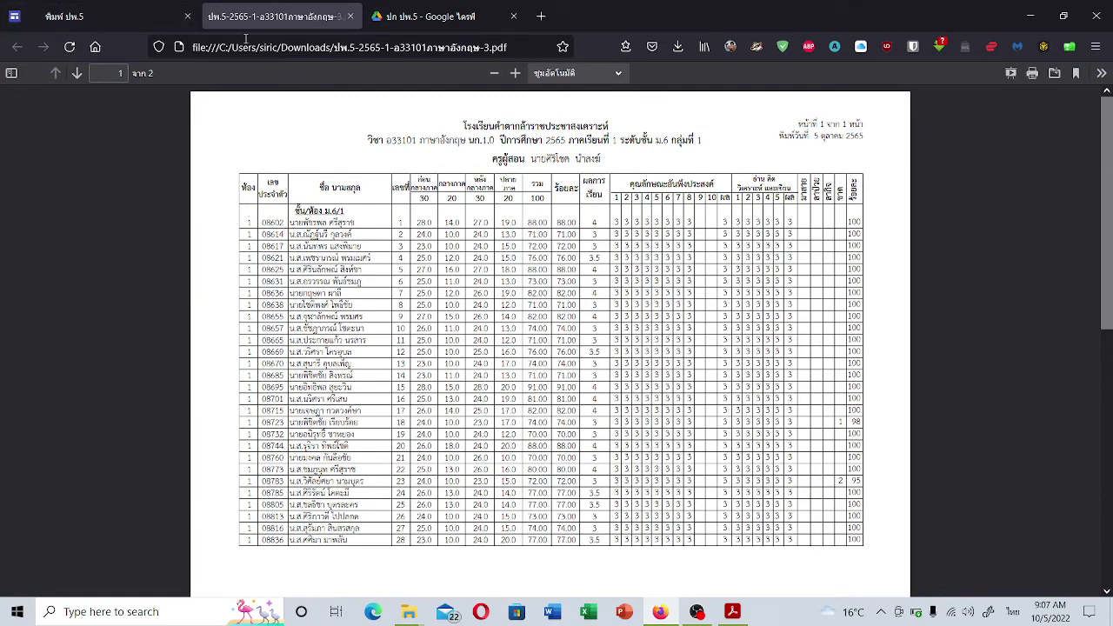
left_click(431, 18)
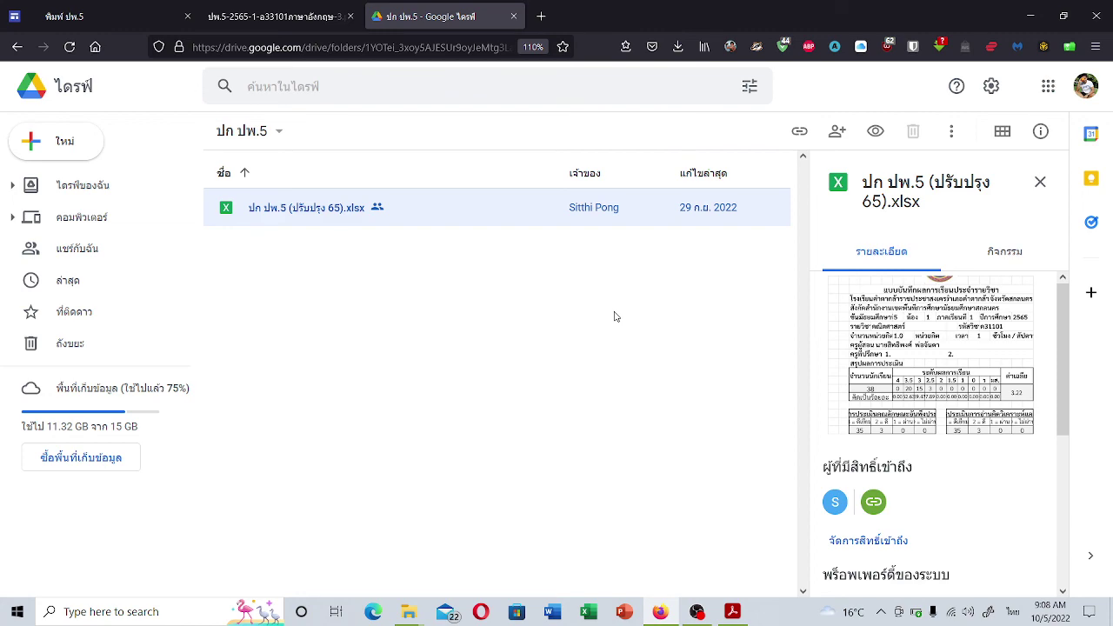
left_click(247, 16)
scroll(945, 321, "down", 5)
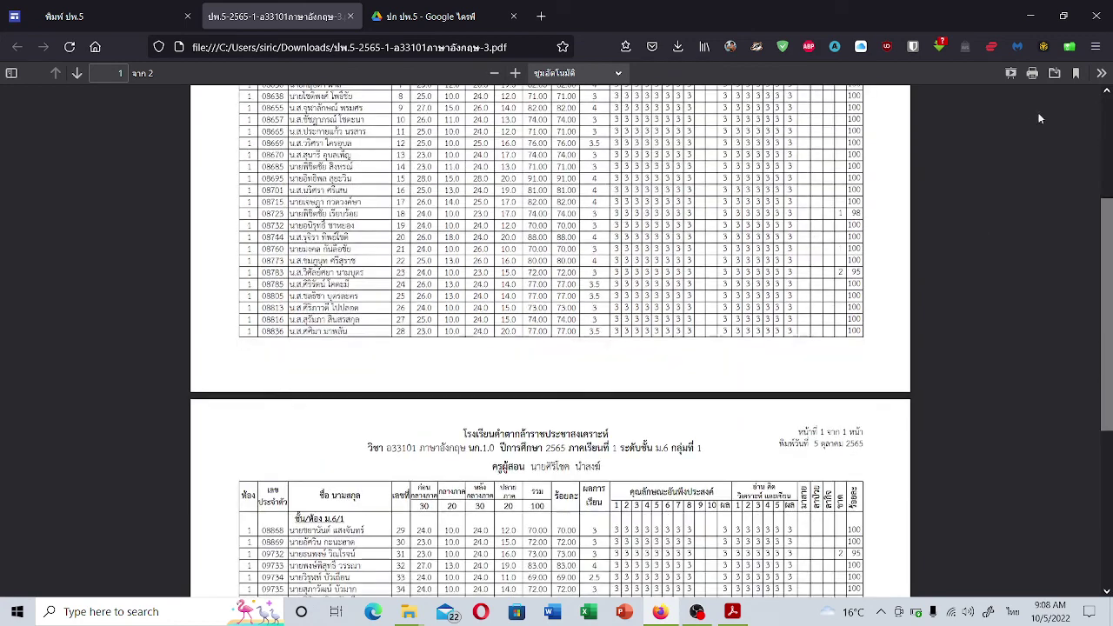
Close Firefox, the ปพ5อ33101-6-1 PDF in Acrobat and the ปพ5 2565 folder window
left_click(1102, 22)
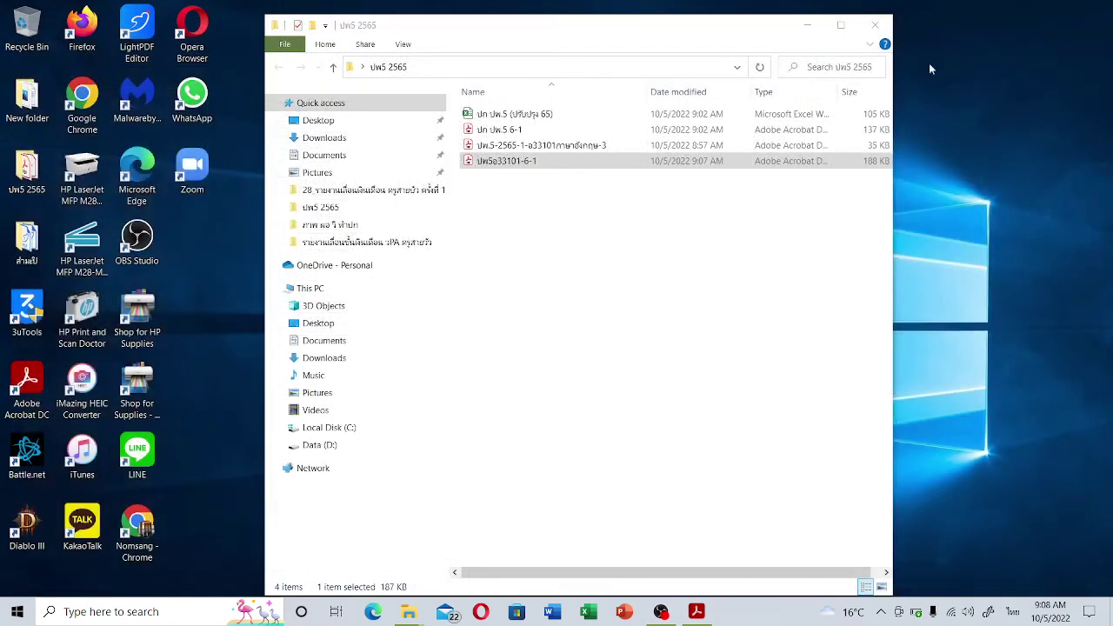
left_click(697, 612)
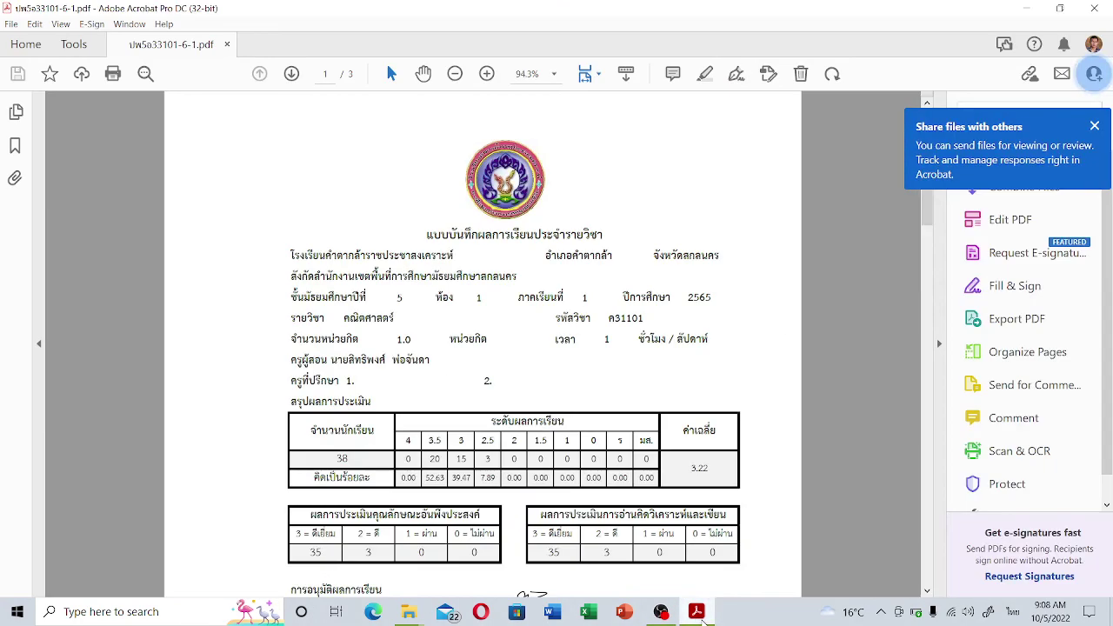
left_click(1094, 9)
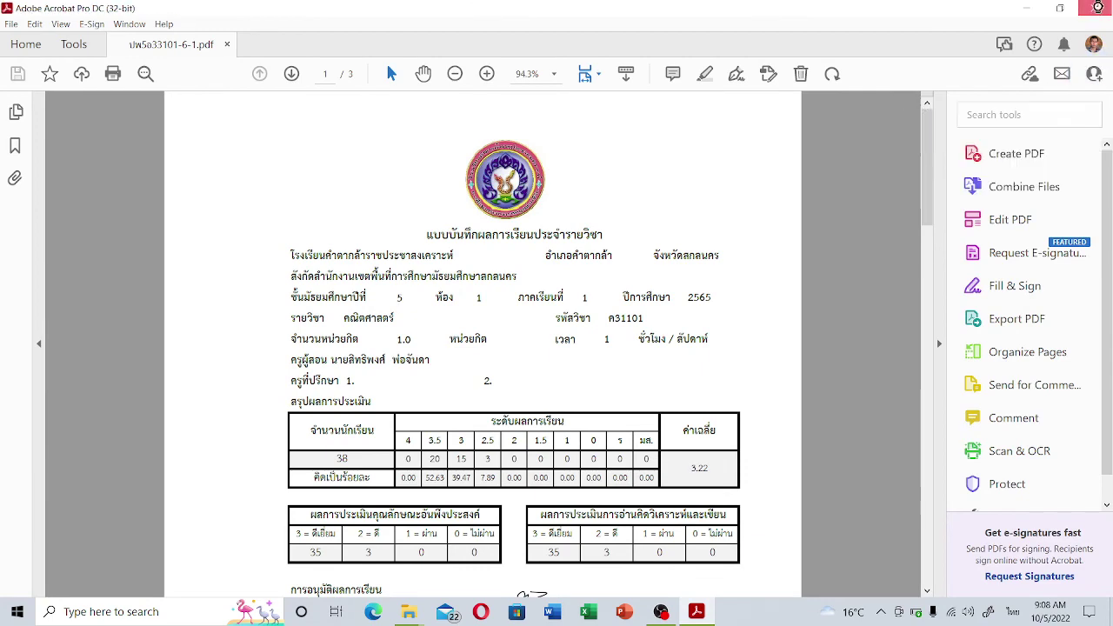
left_click(877, 25)
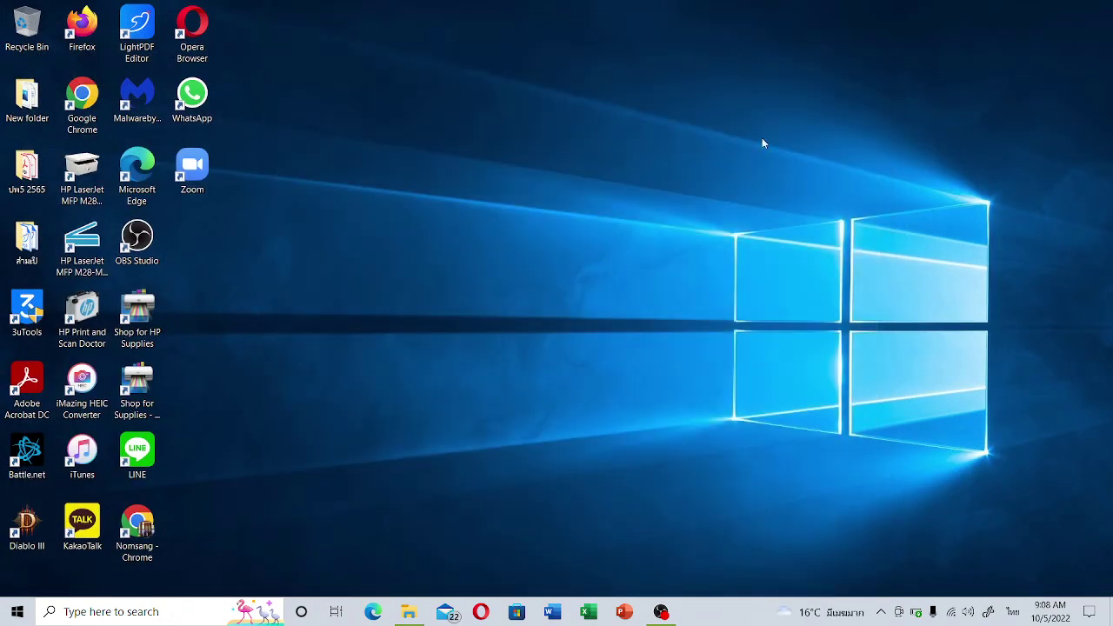
mouse_move(662, 616)
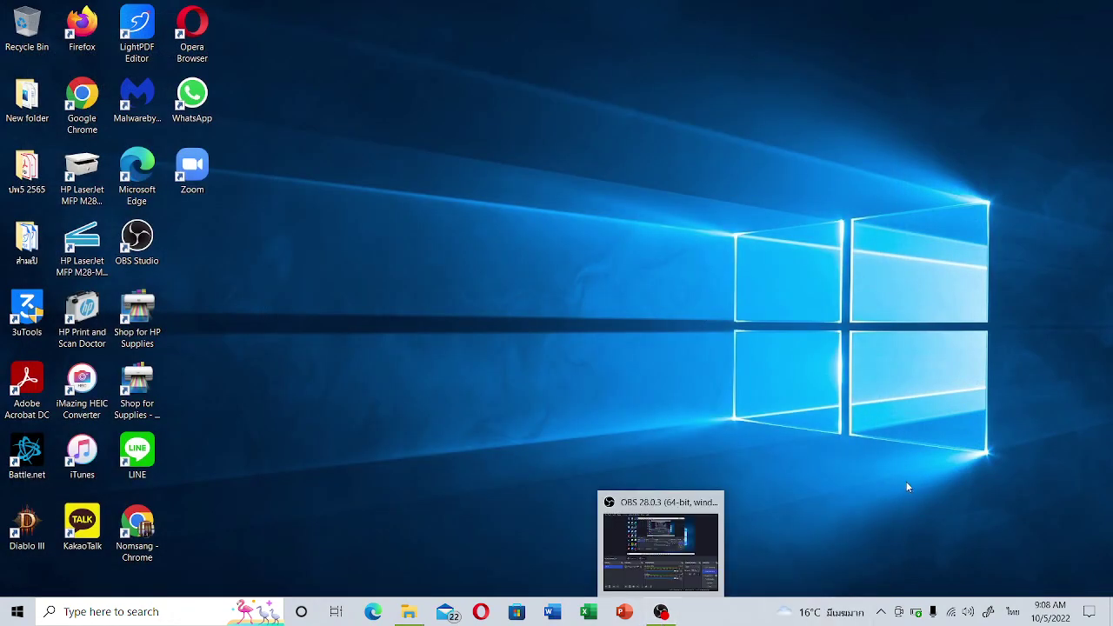